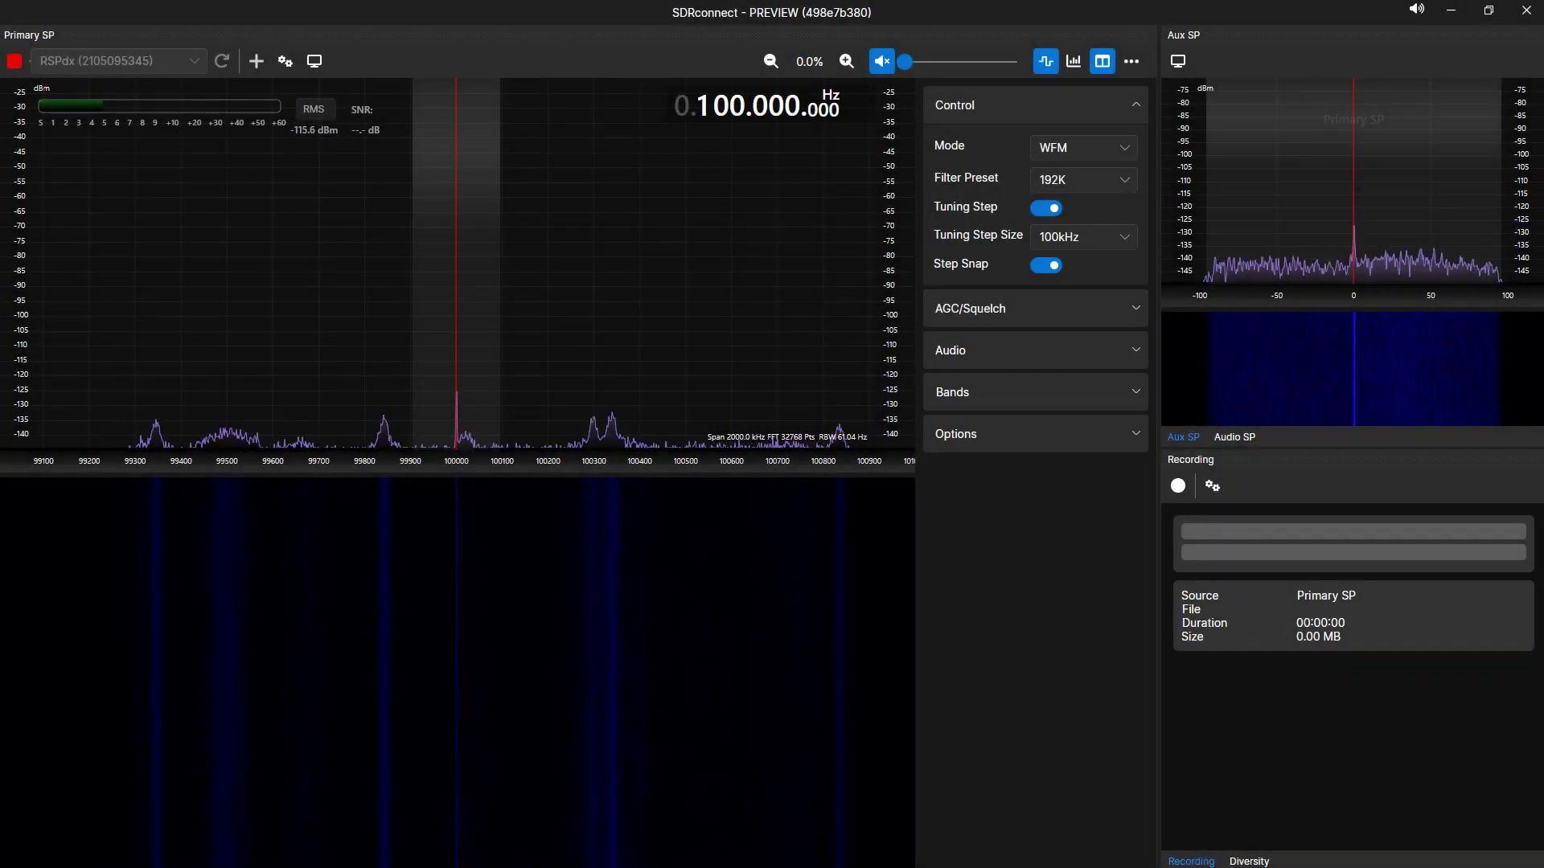
- Add receivers VRX0, VRX1 and VRX2, muting each new panel's audio as it appears
{"action": "left_click", "coordinate": [257, 61]}
{"action": "left_click", "coordinate": [907, 488]}
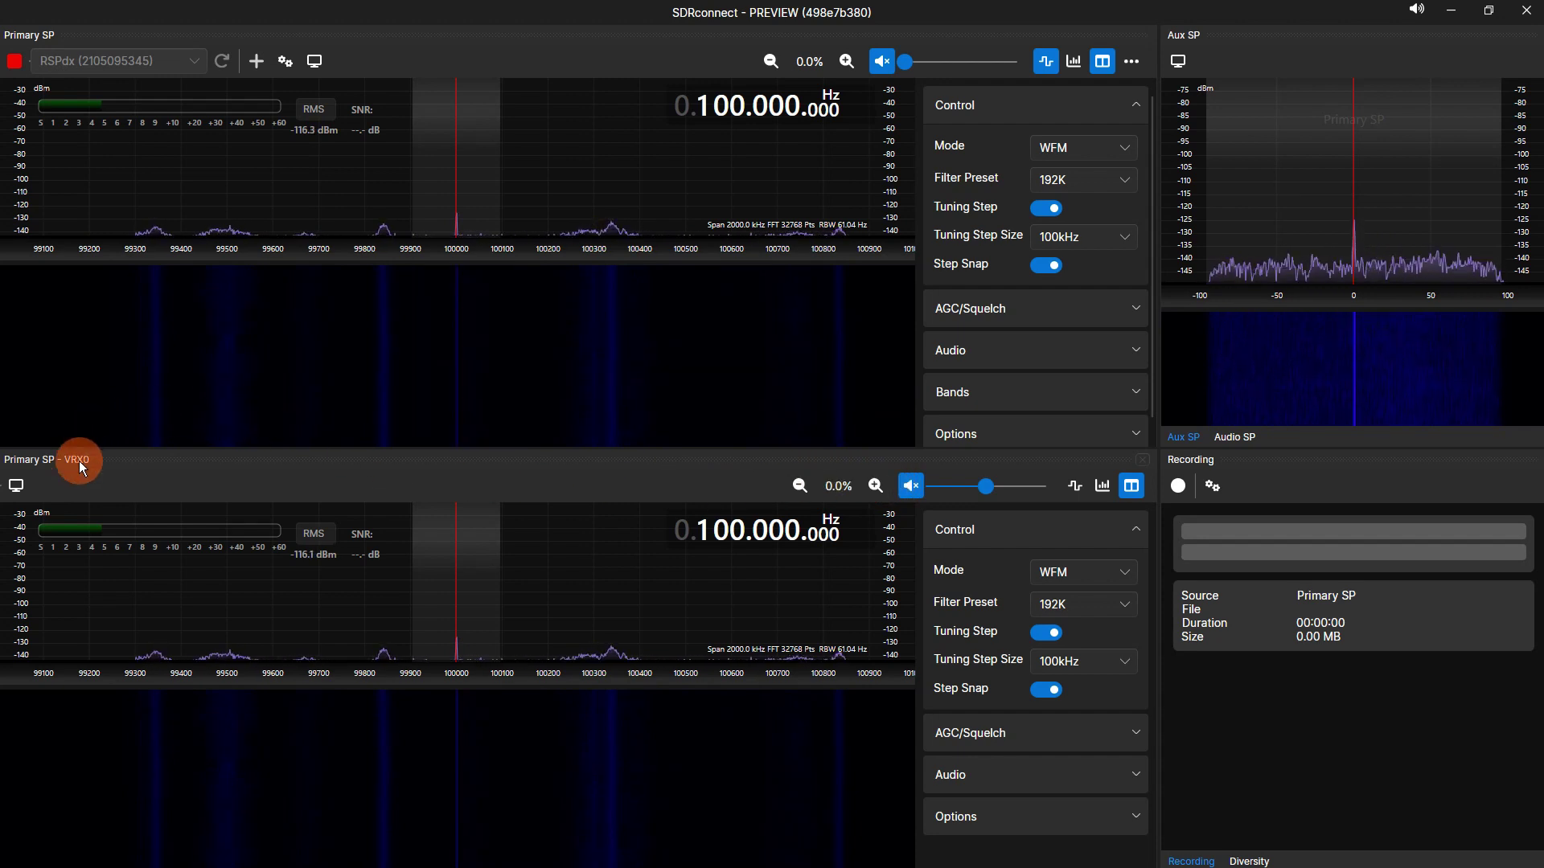
{"action": "left_click", "coordinate": [253, 61]}
{"action": "left_click", "coordinate": [909, 628]}
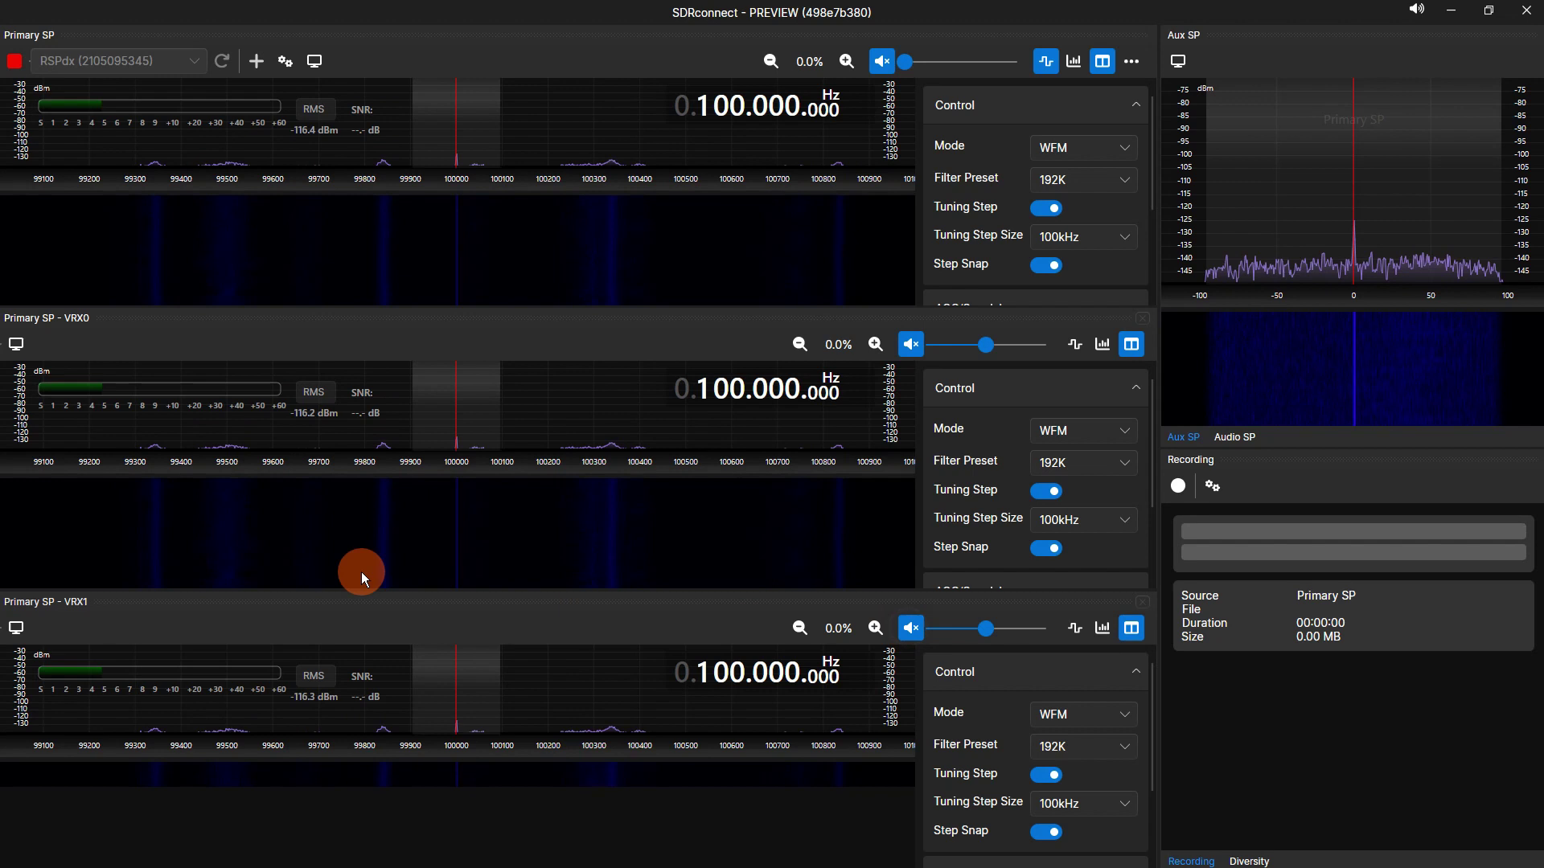
{"action": "left_click", "coordinate": [256, 61]}
{"action": "left_click", "coordinate": [914, 702]}
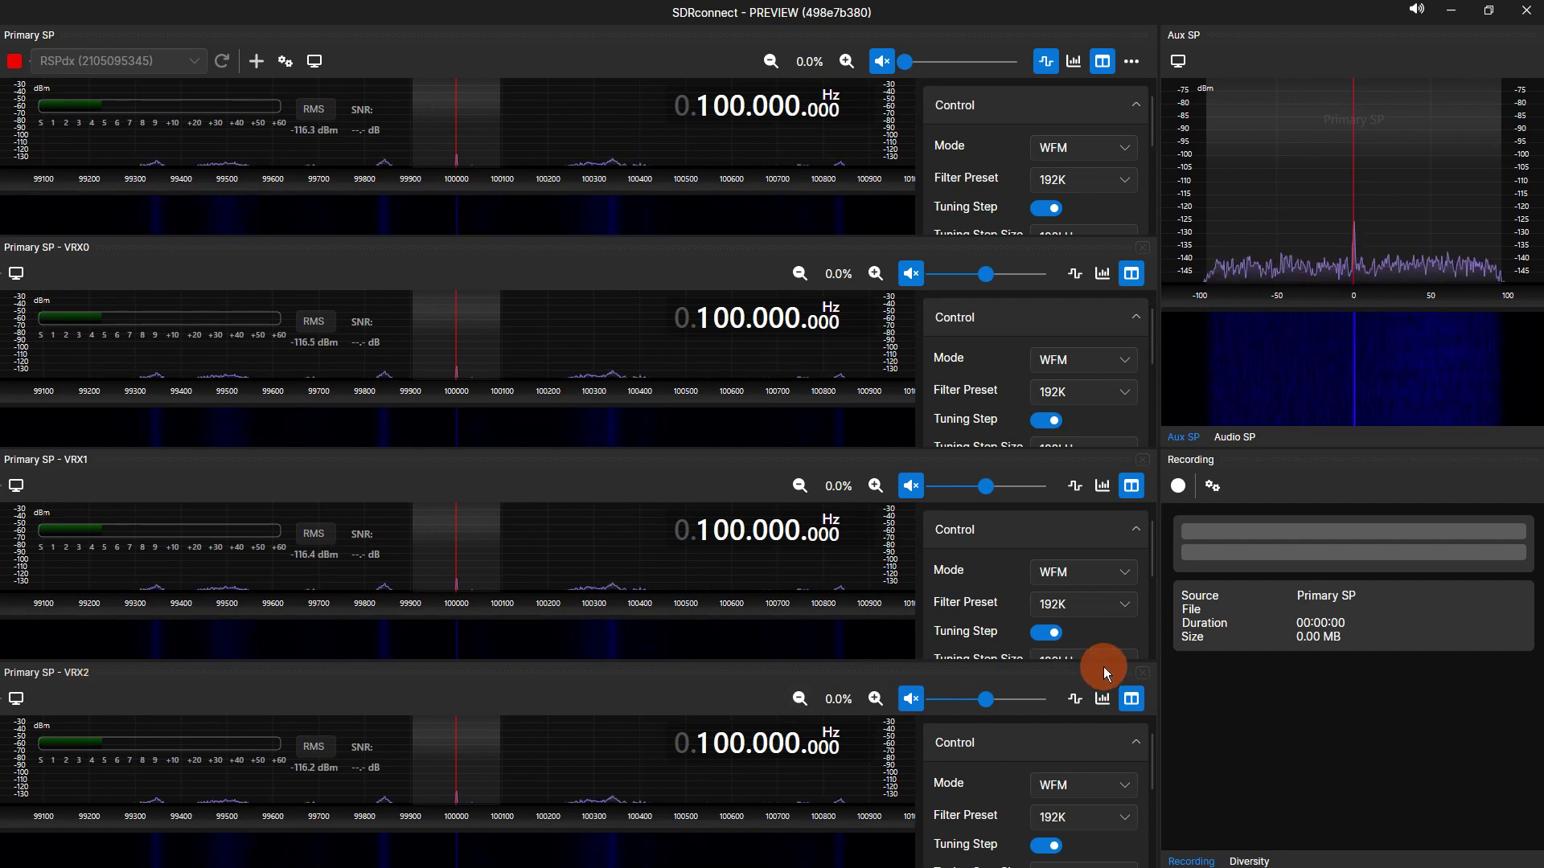
- Close the VRX2, VRX1 and VRX0 receiver panels
{"action": "left_click", "coordinate": [1143, 673]}
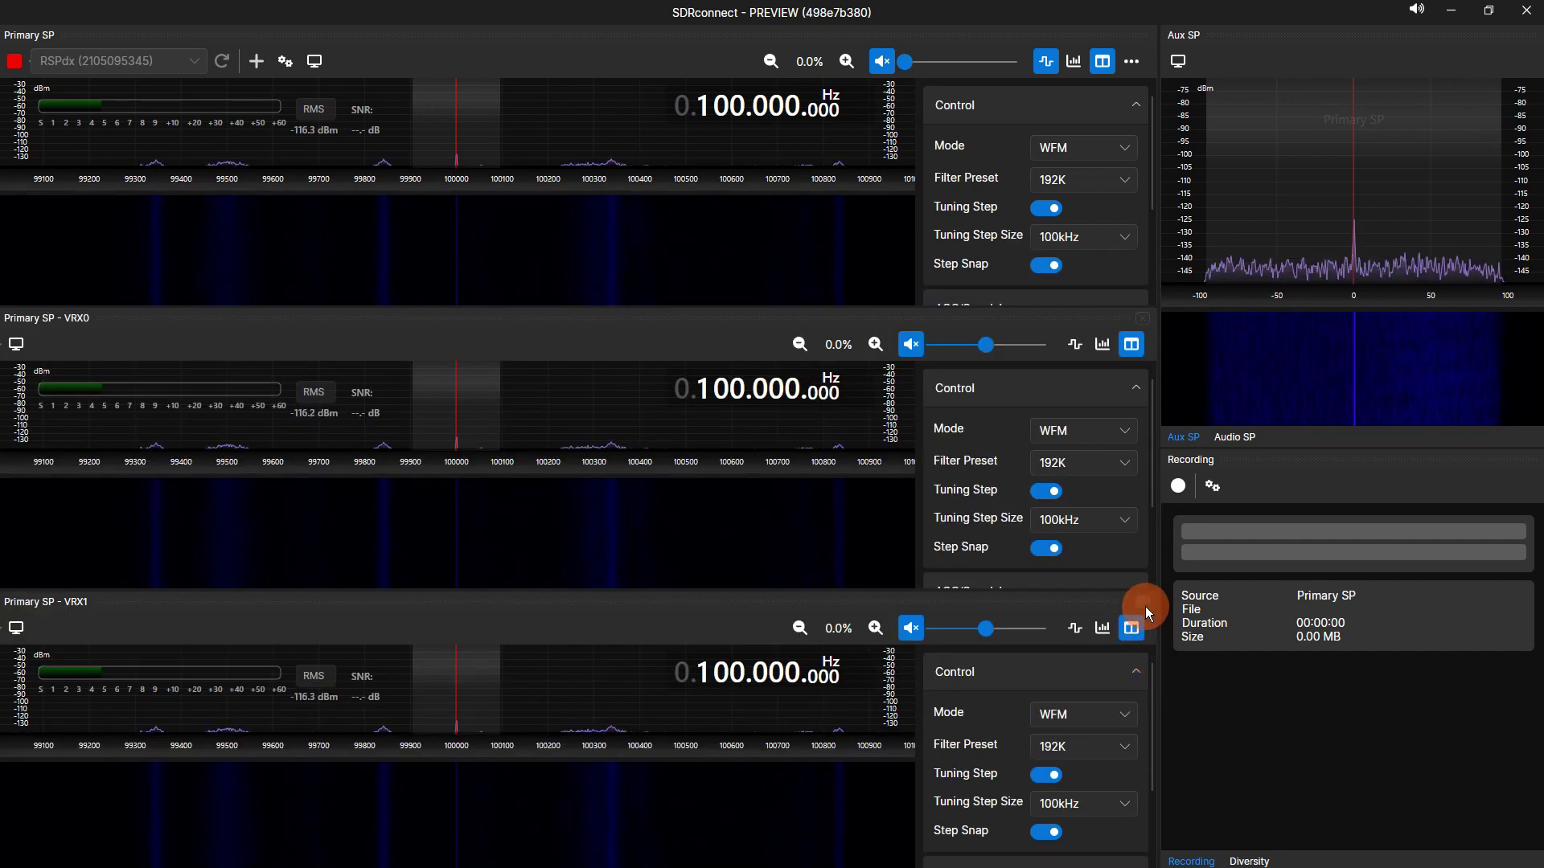
{"action": "left_click", "coordinate": [1144, 624]}
{"action": "left_click", "coordinate": [1143, 460]}
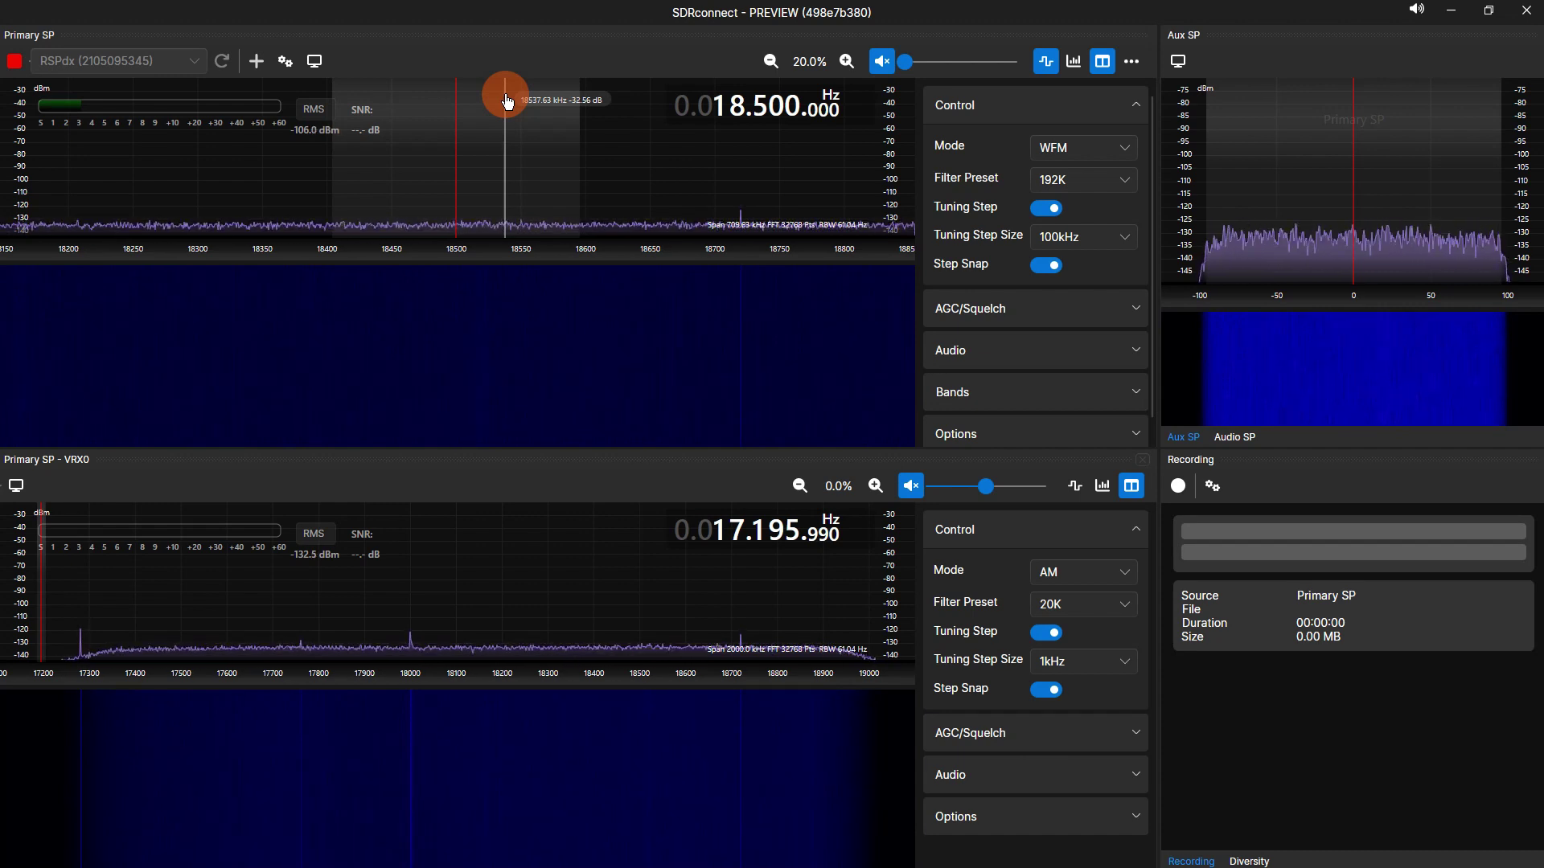
- Zoom the main spectrum out to full span and tune the main receiver to 18.100 MHz
{"action": "left_click", "coordinate": [771, 61]}
{"action": "left_click", "coordinate": [770, 61]}
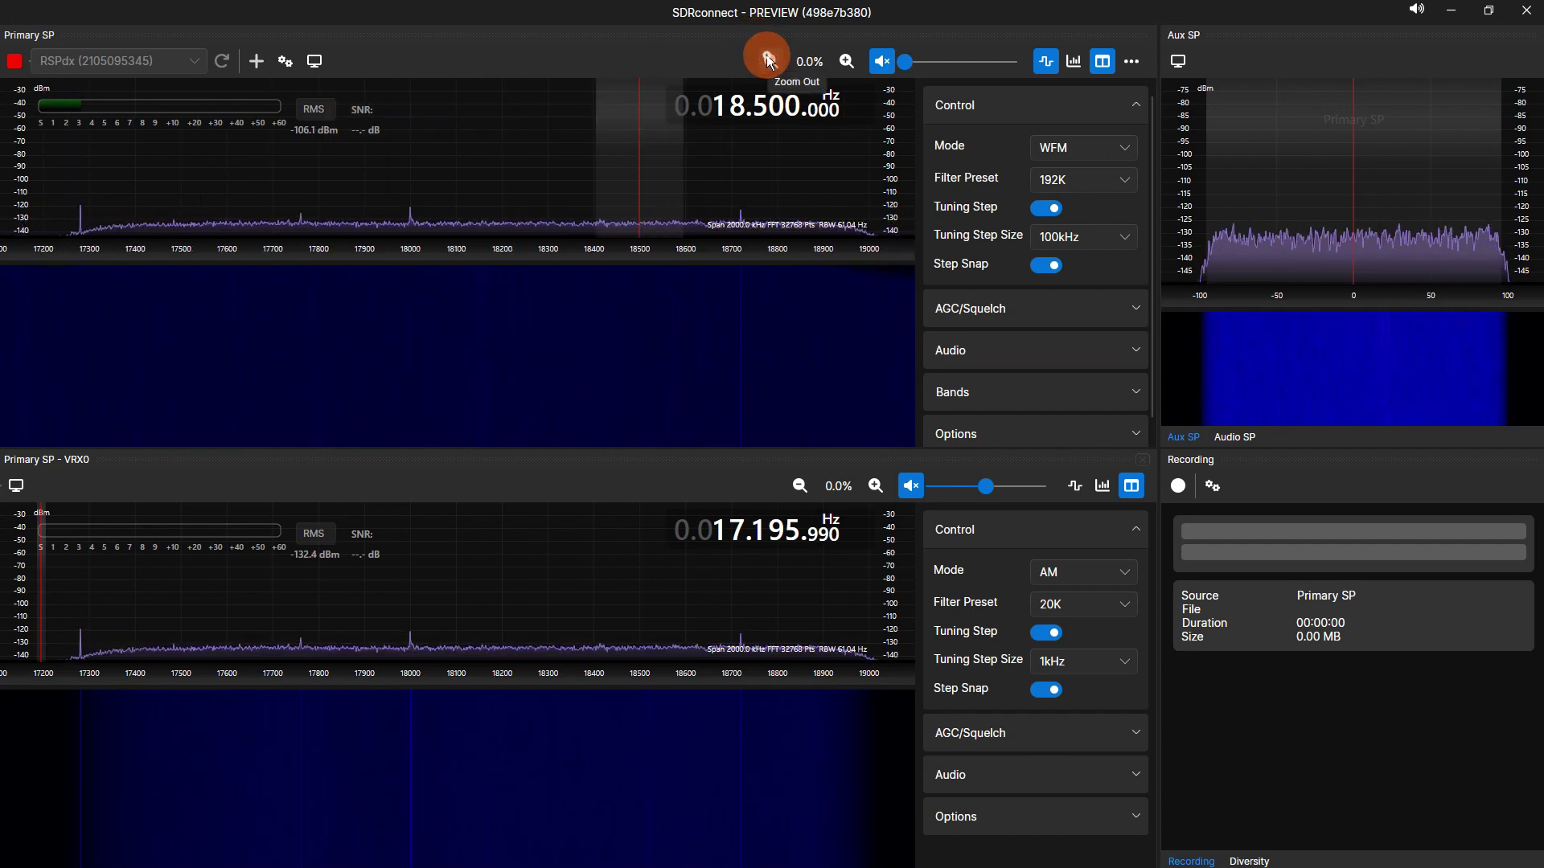
{"action": "left_click", "coordinate": [479, 155]}
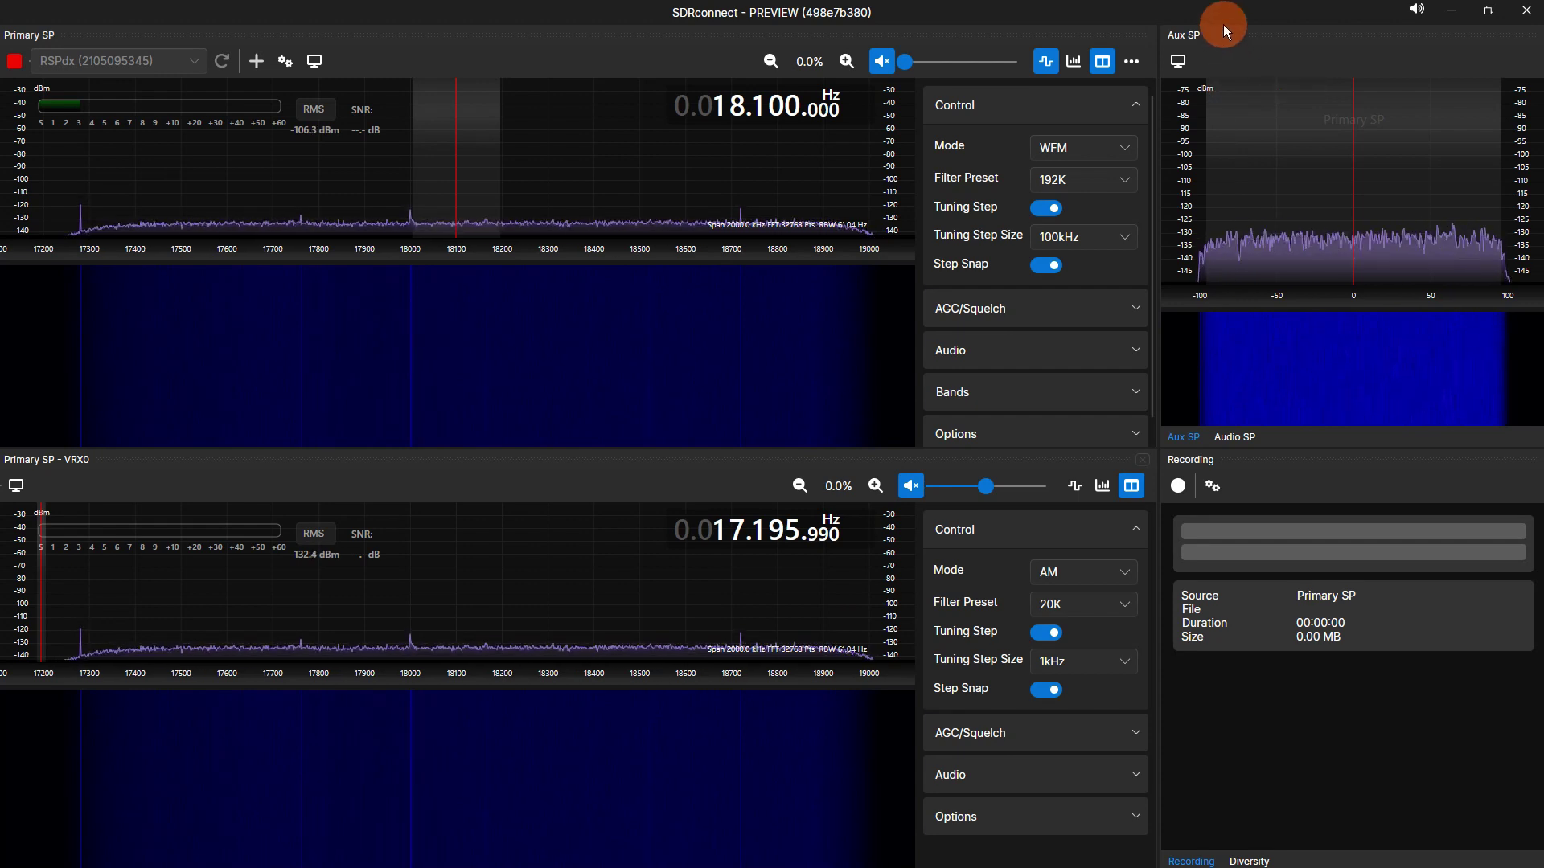
- Show VRX0 in the aux spectrum, switch it to USB and widen its passband
{"action": "left_click", "coordinate": [1074, 485]}
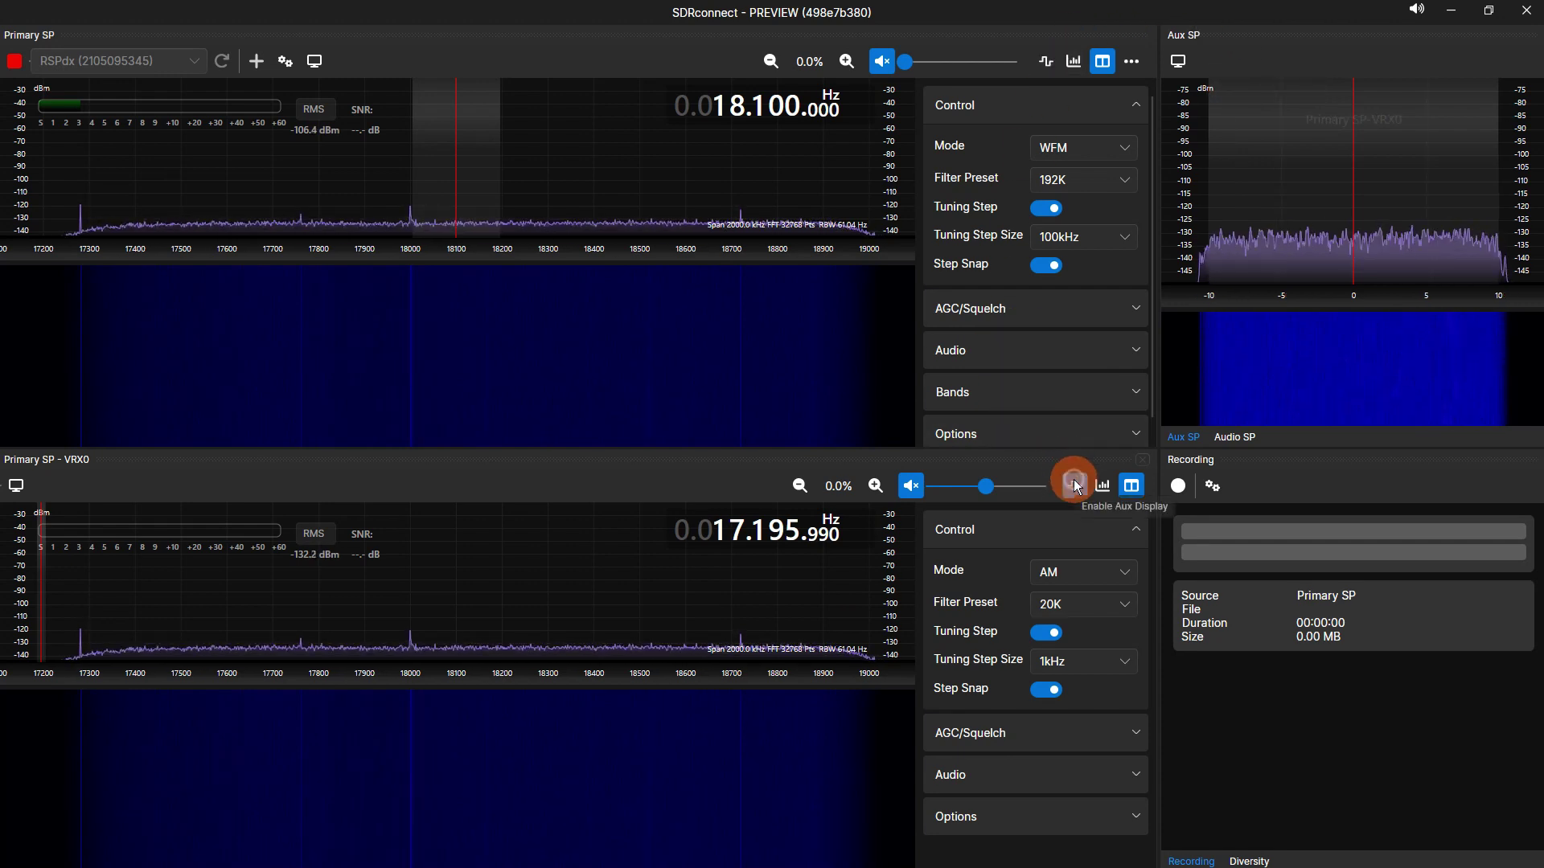
{"action": "left_click", "coordinate": [1063, 576]}
{"action": "left_click", "coordinate": [1051, 621]}
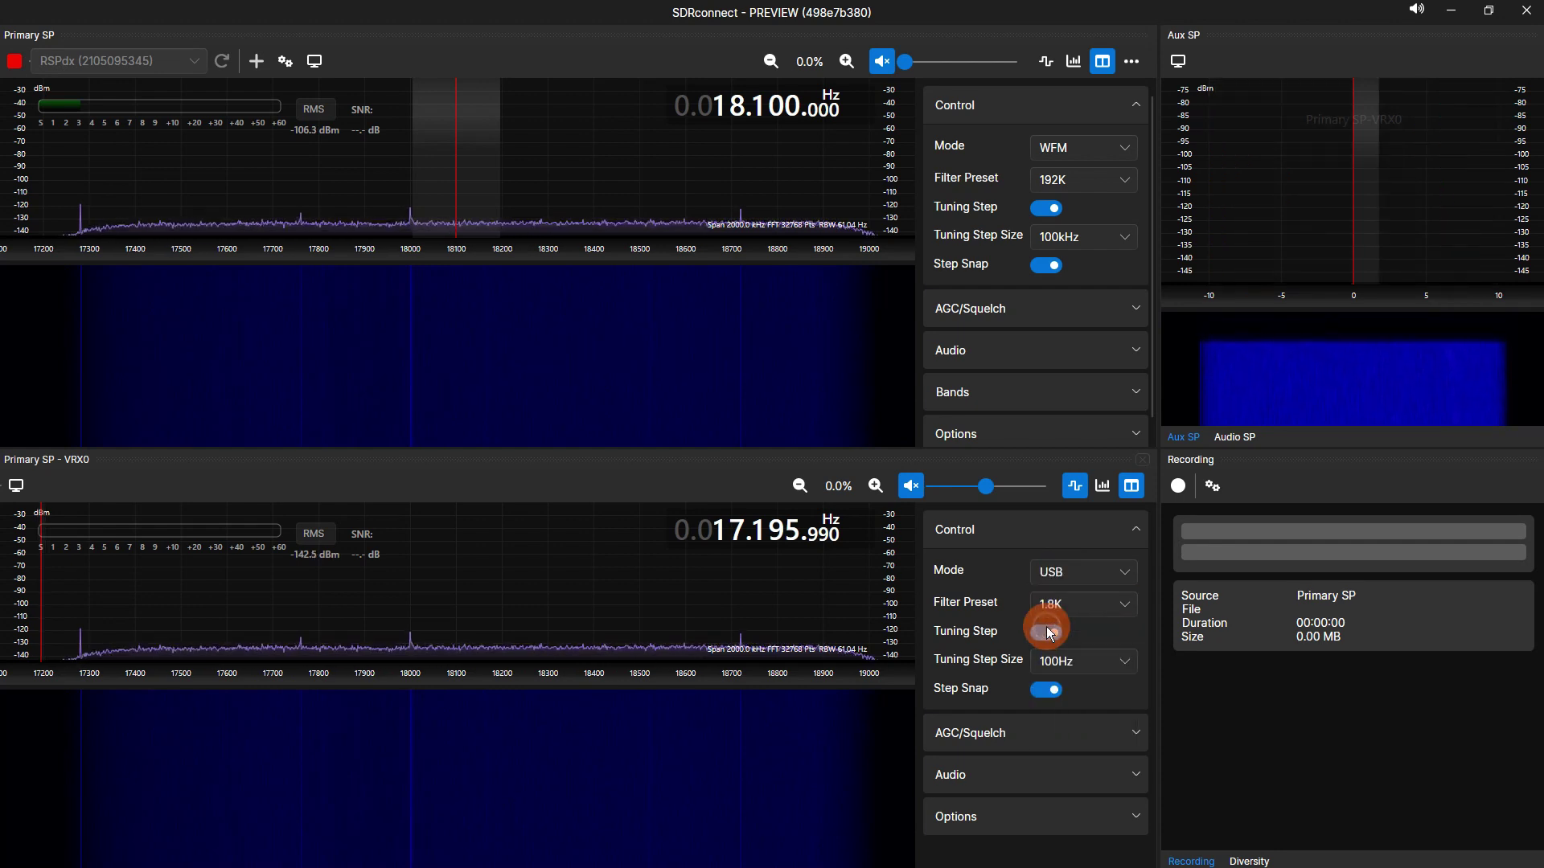
{"action": "left_click_drag", "start_coordinate": [1378, 169], "coordinate": [1424, 172]}
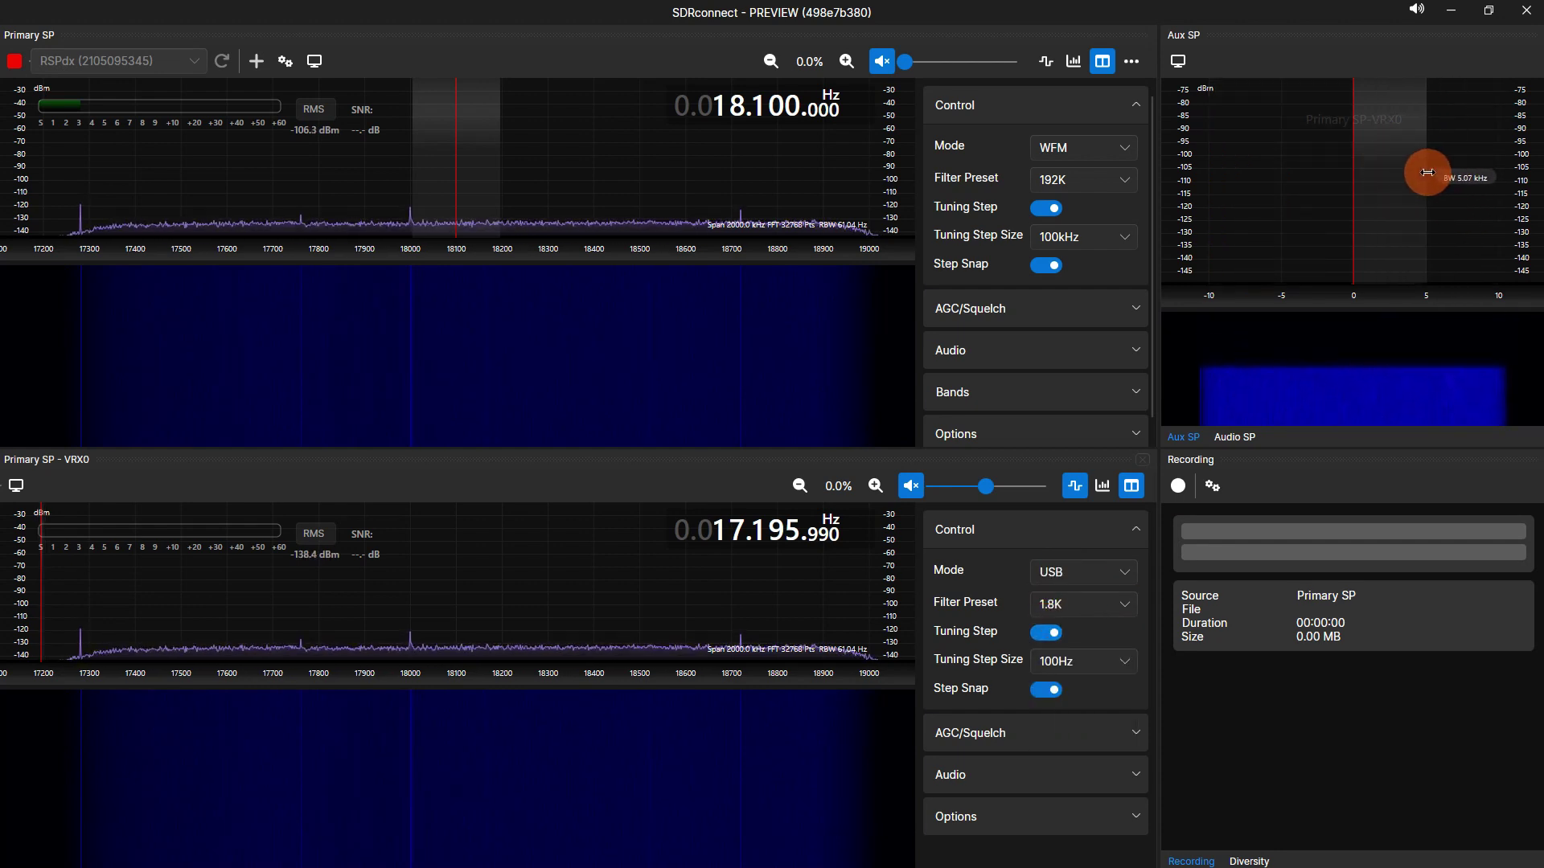
- Set the main receiver to LSB with an adjusted passband, then show VRX0 in the aux spectrum again
{"action": "left_click", "coordinate": [1046, 67]}
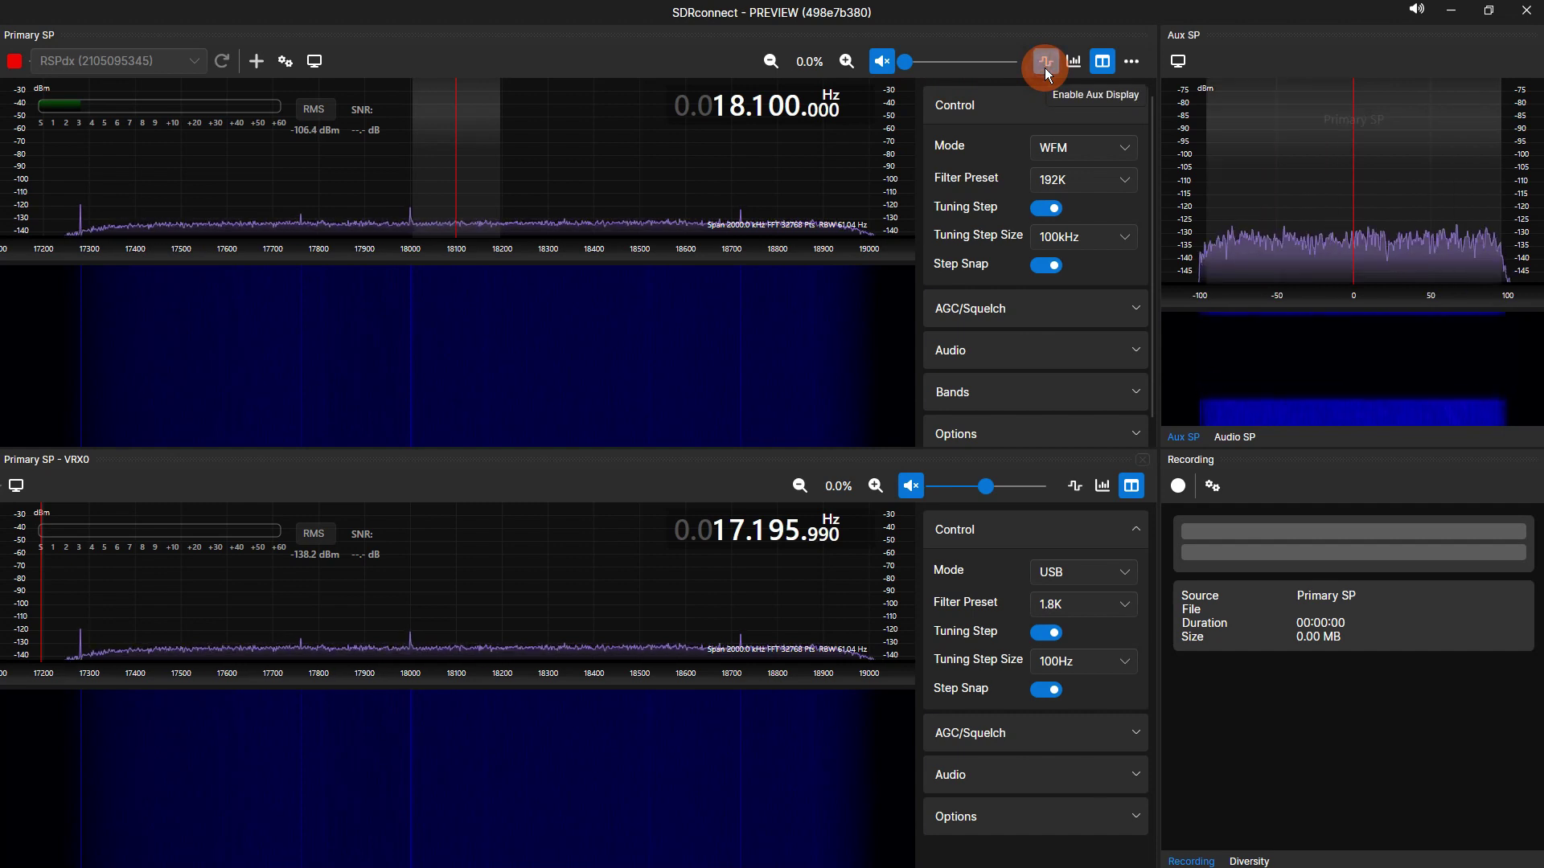
{"action": "left_click", "coordinate": [1077, 150]}
{"action": "left_click", "coordinate": [1075, 242]}
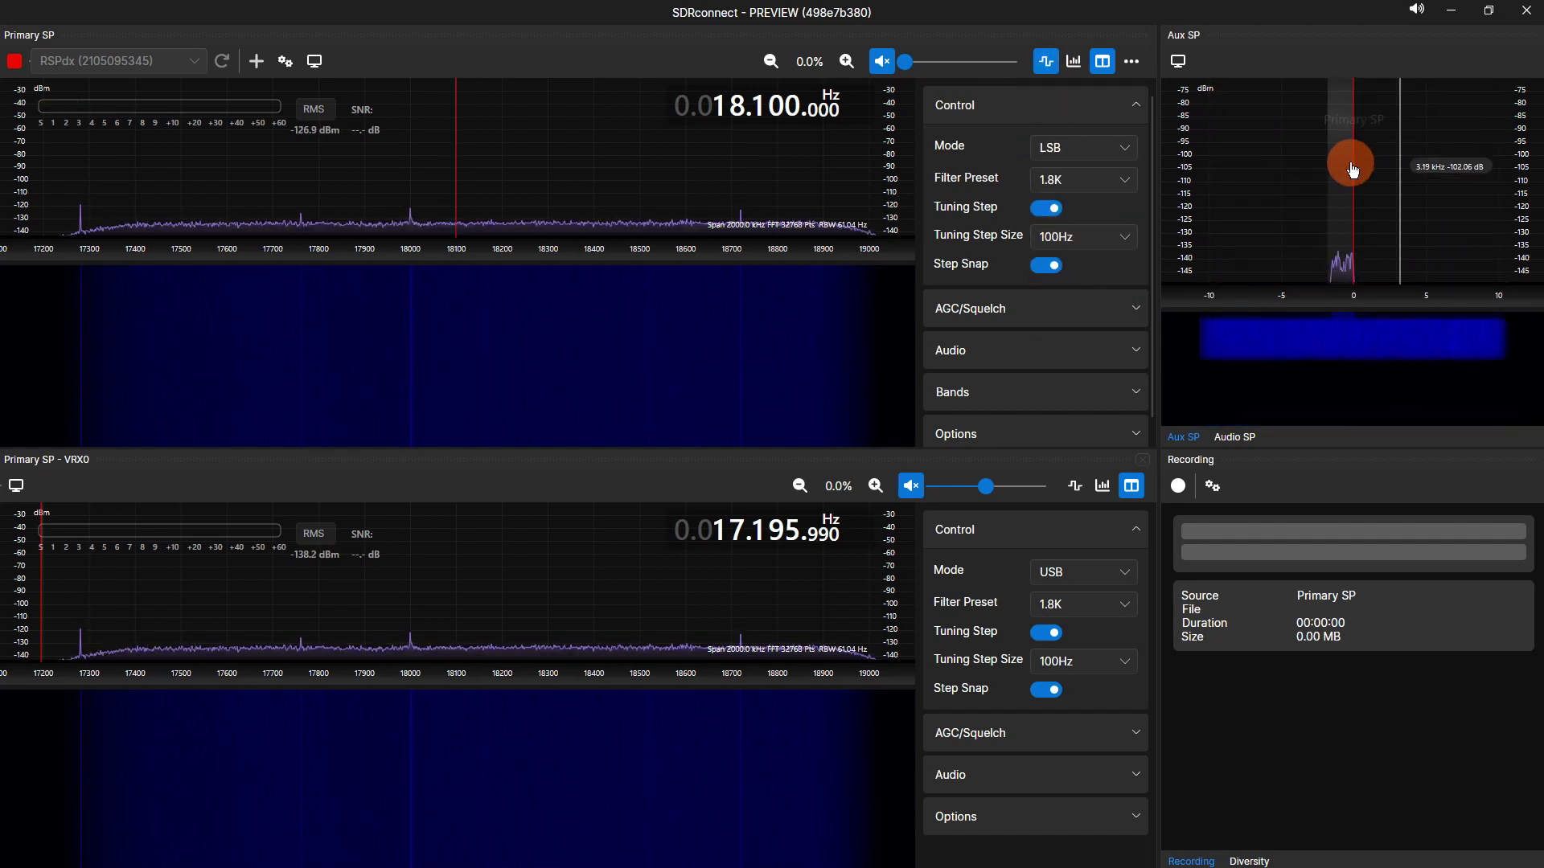
{"action": "left_click_drag", "start_coordinate": [1348, 166], "coordinate": [1232, 189]}
{"action": "left_click", "coordinate": [1089, 571]}
{"action": "left_click", "coordinate": [1072, 489]}
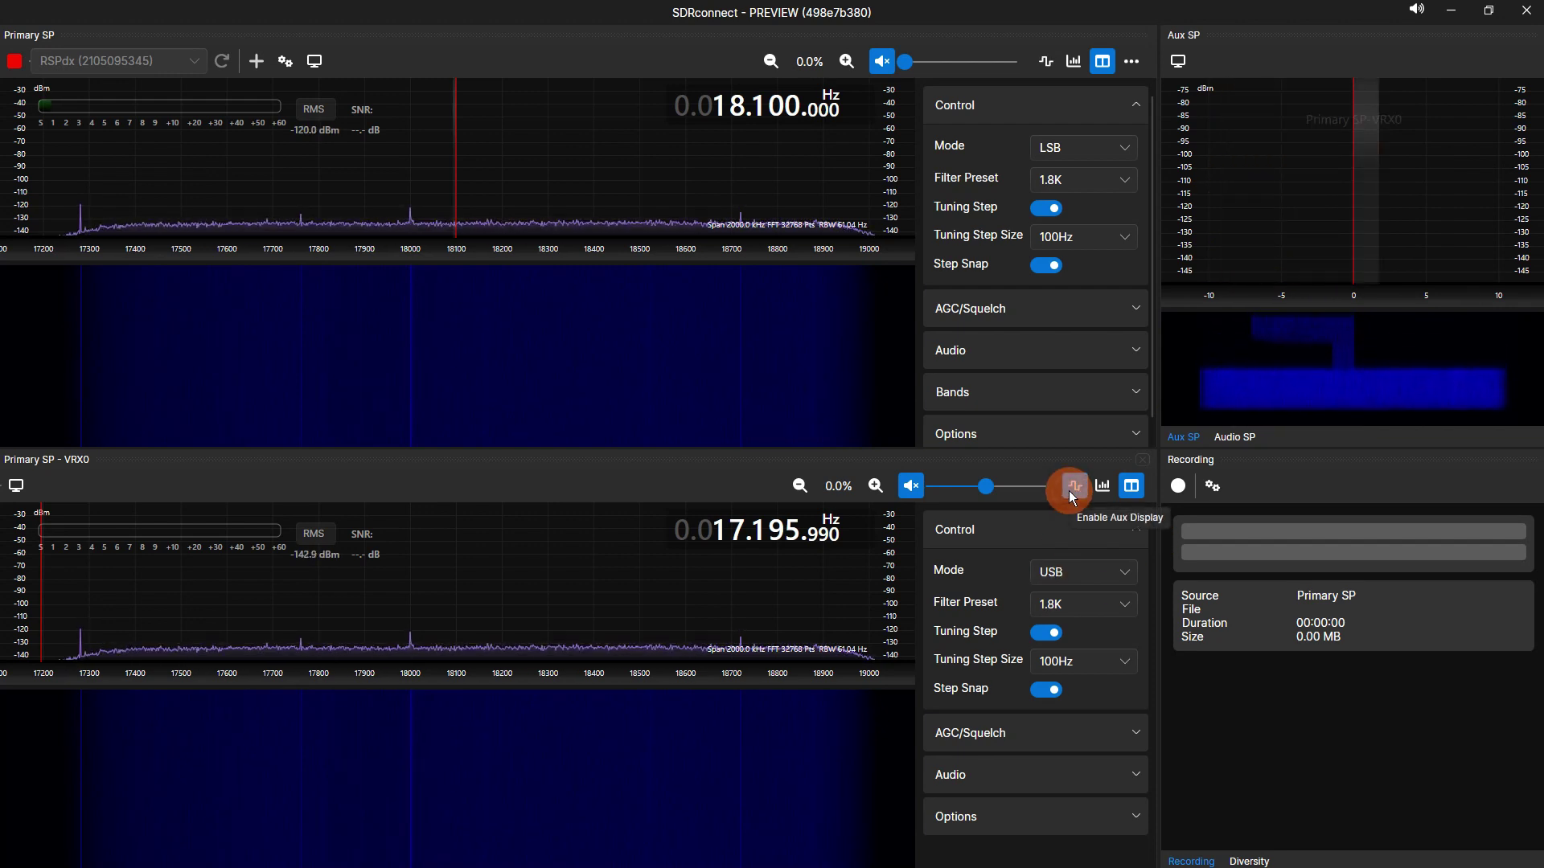
{"action": "left_click", "coordinate": [1045, 61]}
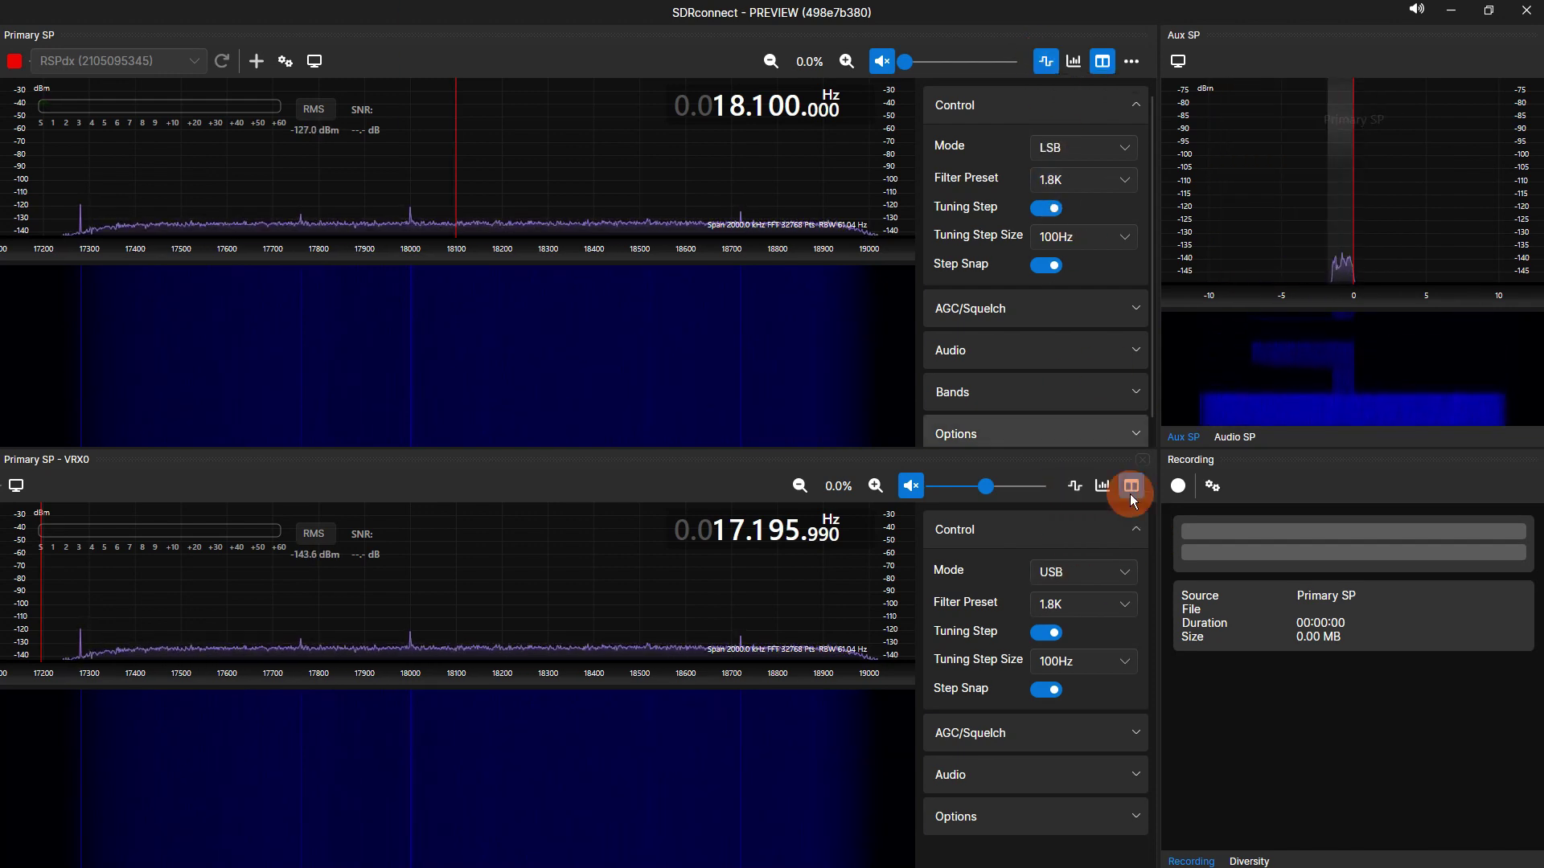
{"action": "left_click", "coordinate": [1076, 487]}
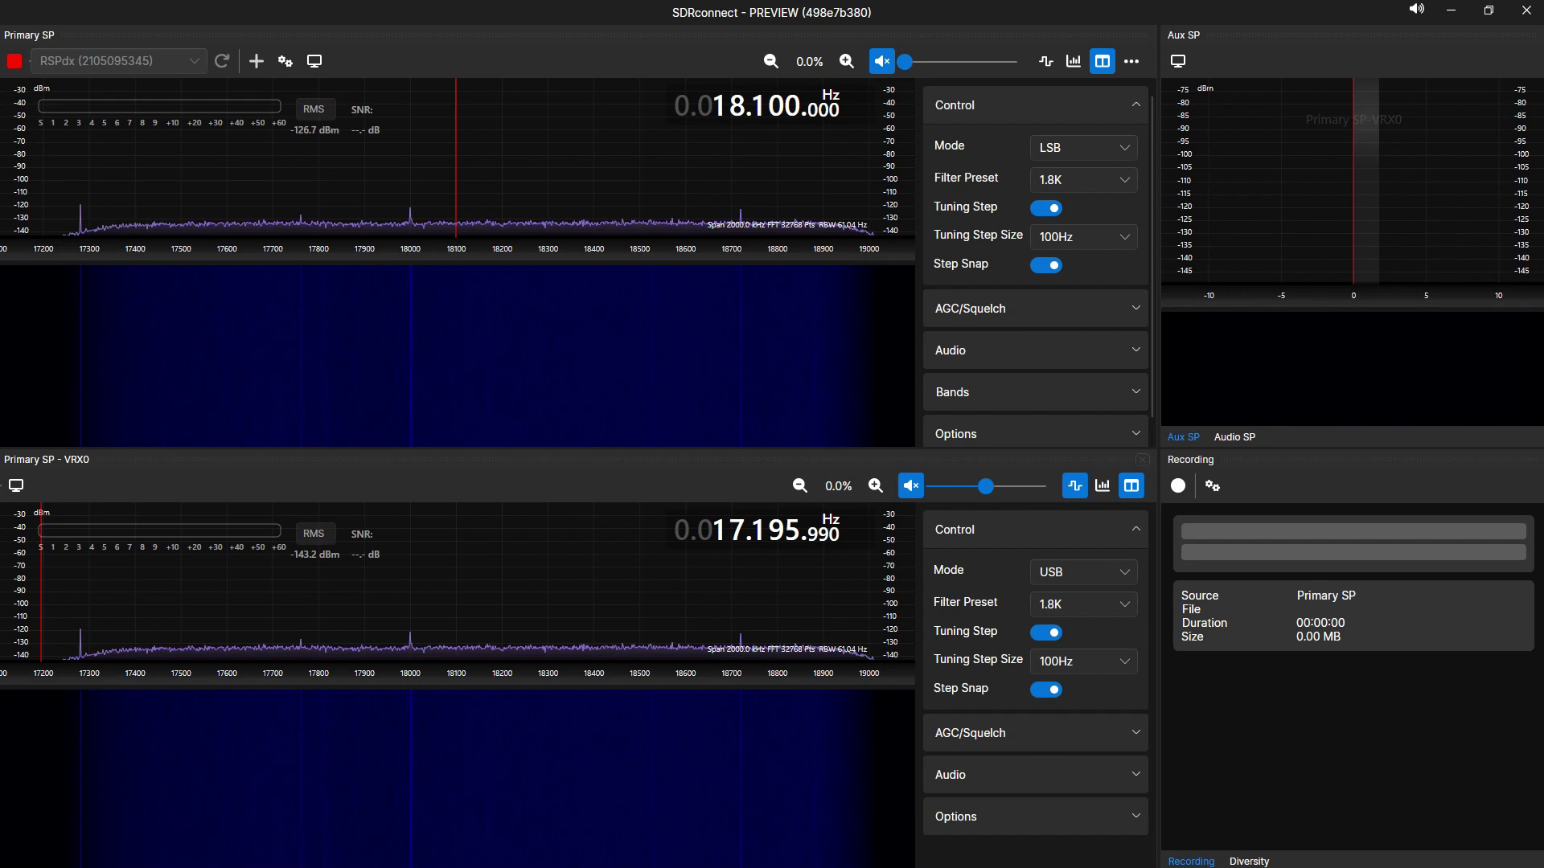
- Expand the main receiver's AGC/Squelch, Audio and Bands sections to review them
{"action": "left_click", "coordinate": [987, 307]}
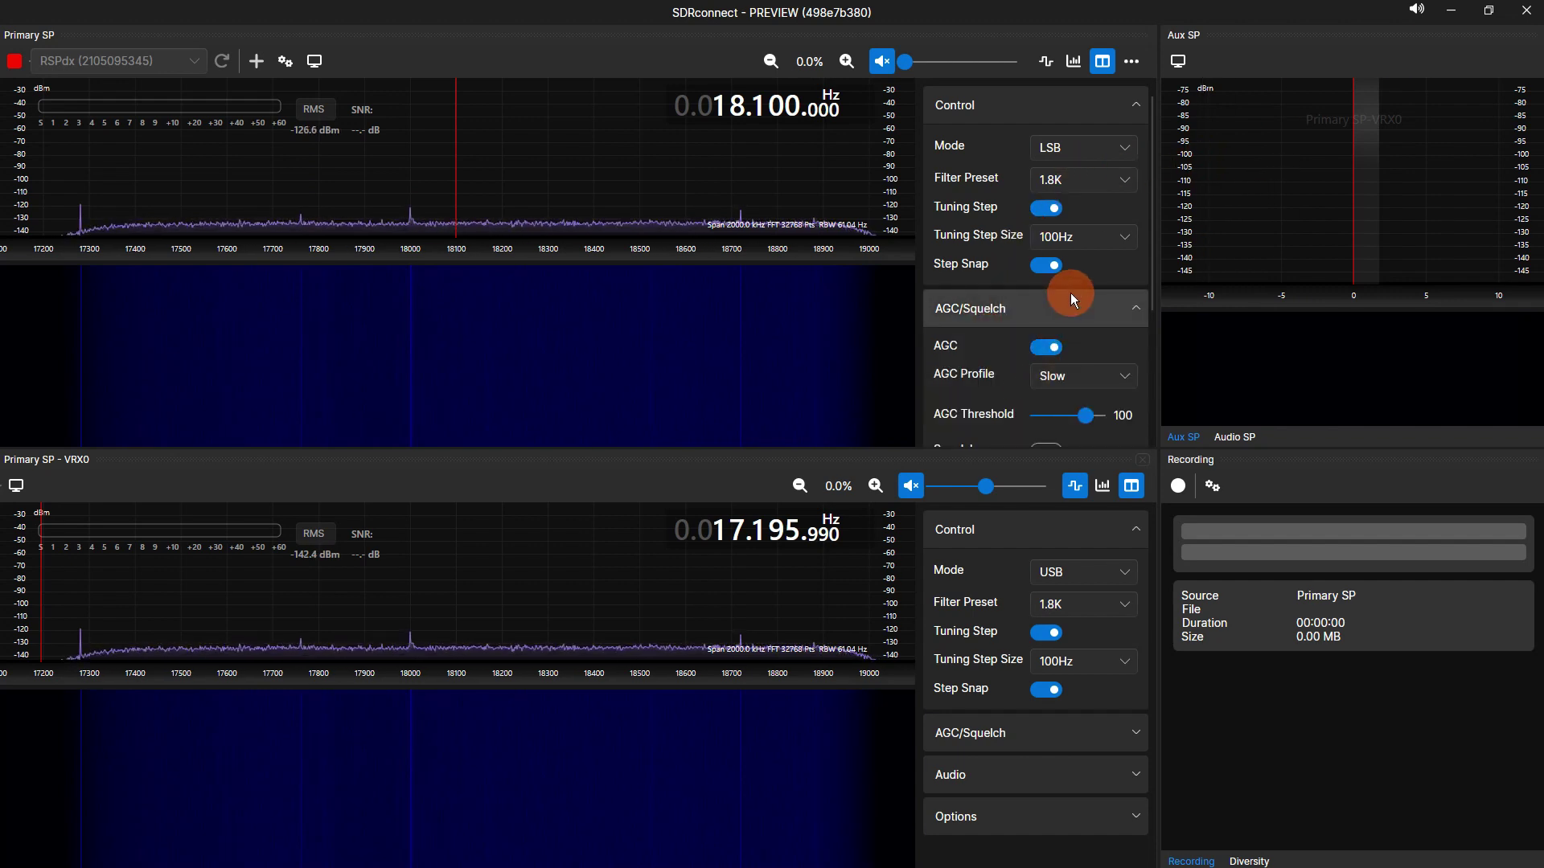
{"action": "scroll", "coordinate": [1070, 292], "scroll_direction": "down", "scroll_amount": 3}
{"action": "left_click", "coordinate": [1019, 341]}
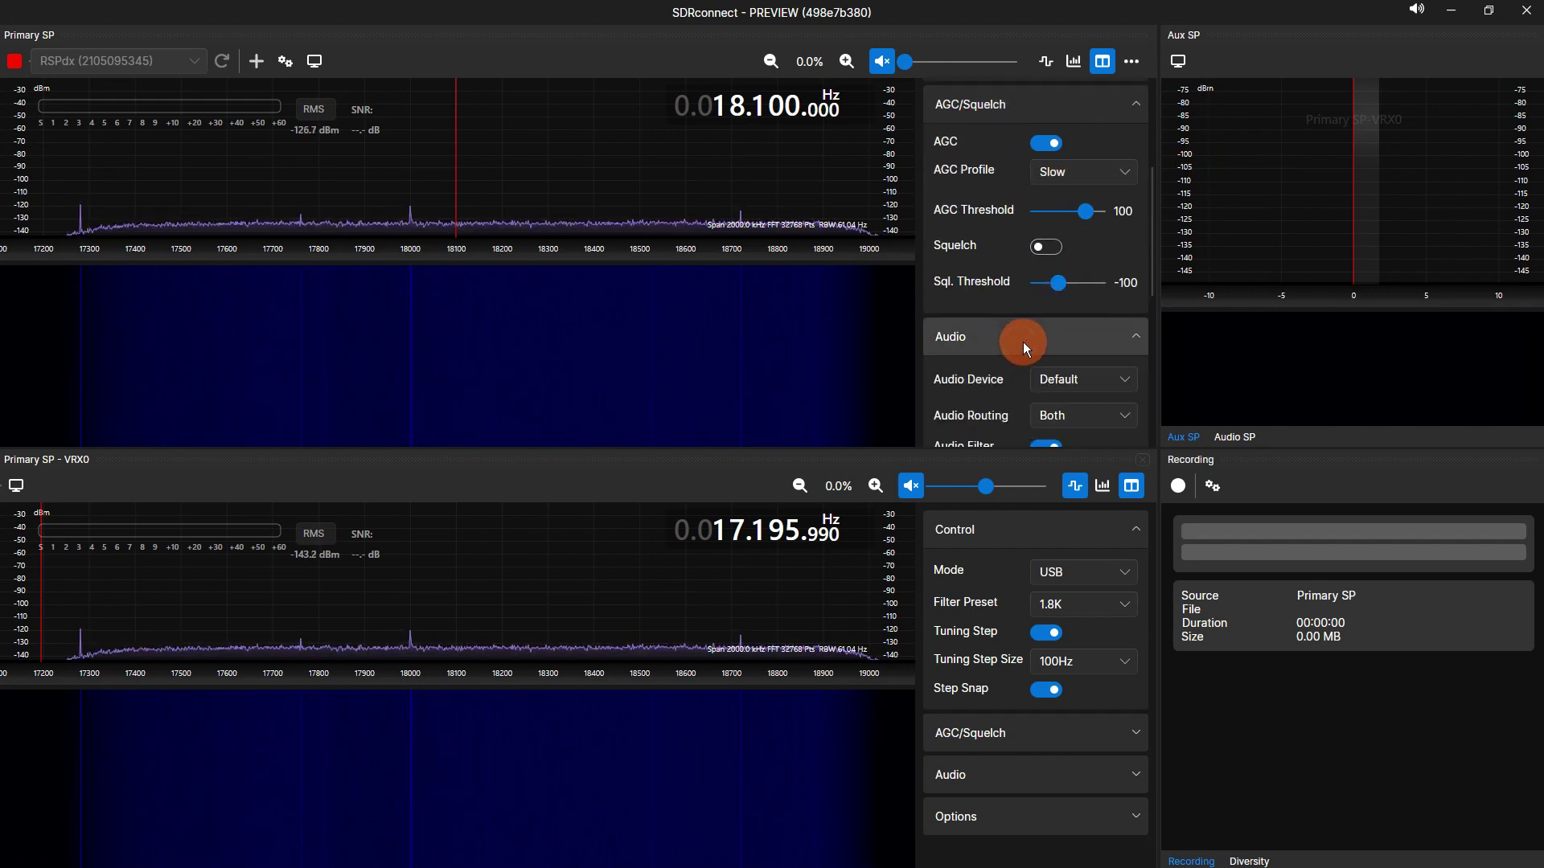
{"action": "scroll", "coordinate": [1024, 341], "scroll_direction": "down", "scroll_amount": 5}
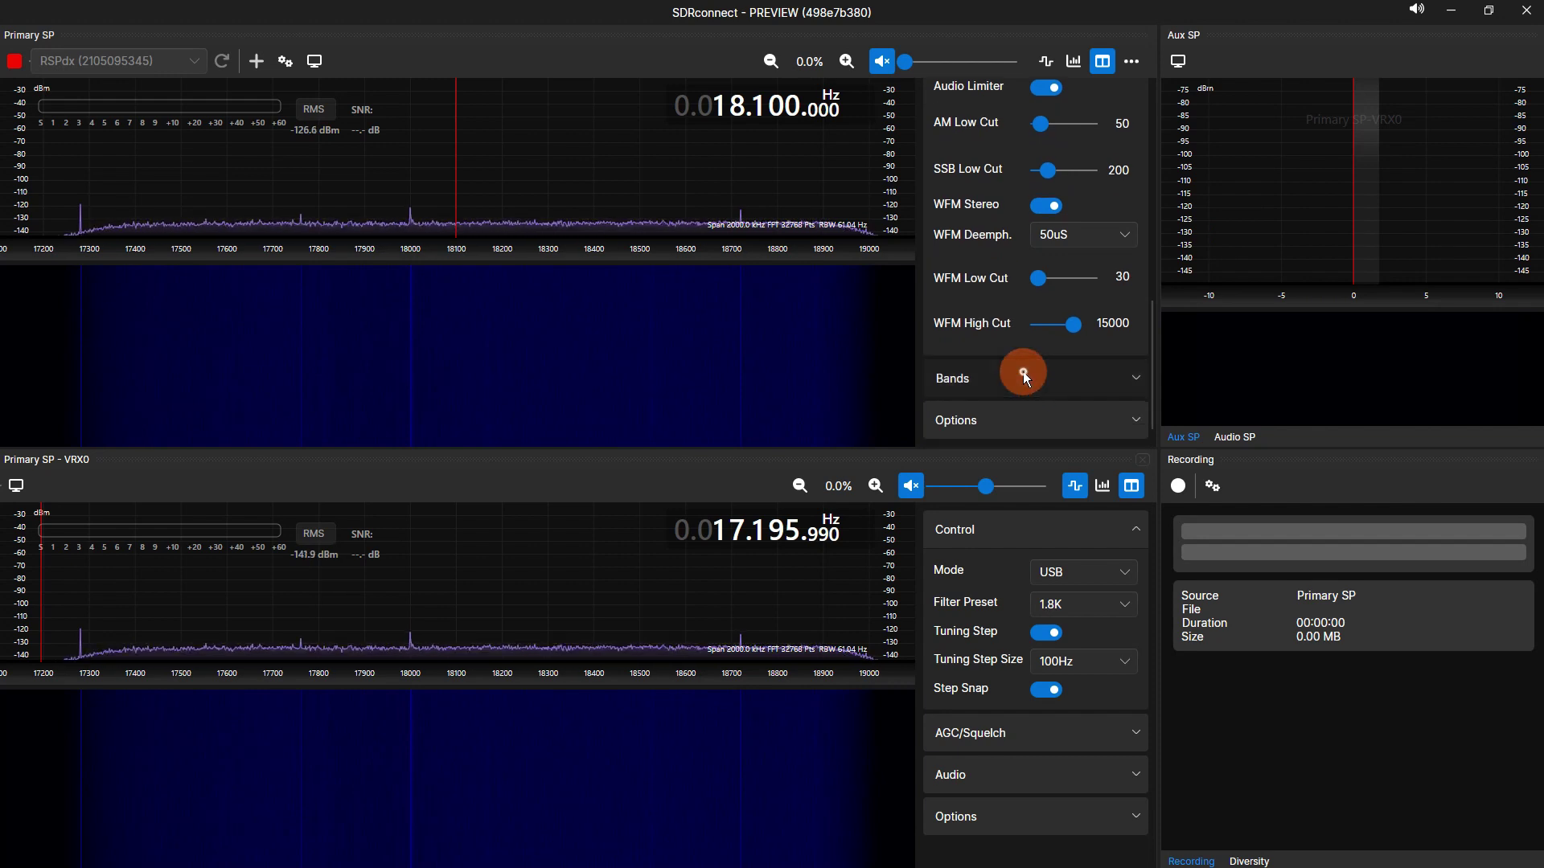
{"action": "left_click", "coordinate": [1022, 372]}
{"action": "scroll", "coordinate": [1023, 370], "scroll_direction": "down", "scroll_amount": 3}
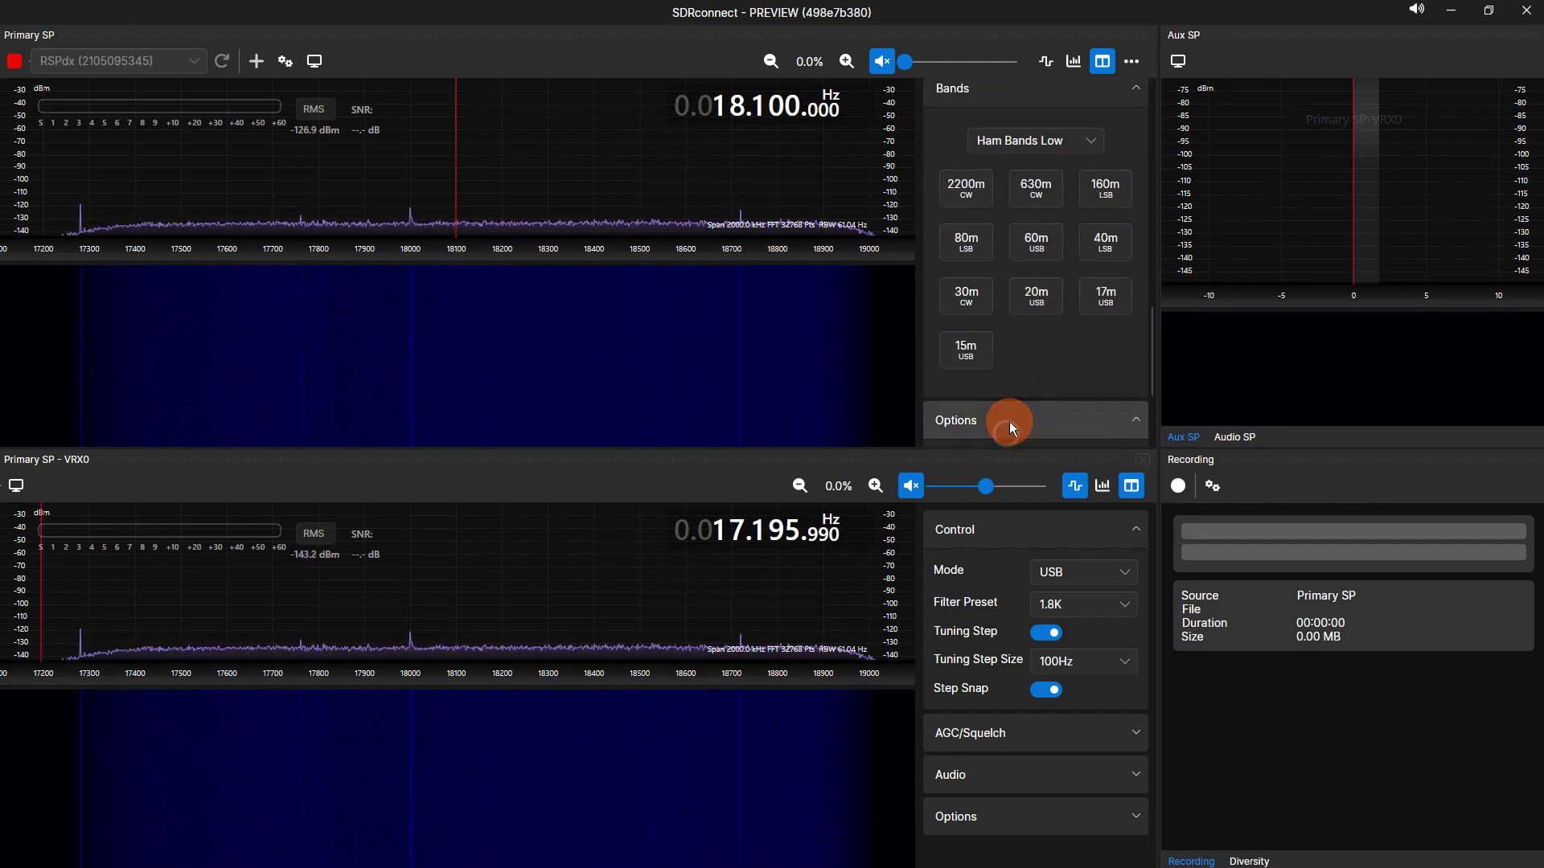
- Review VRX0's AGC/Squelch and Audio sections, then reopen its mode and tuning settings
{"action": "left_click", "coordinate": [1060, 537]}
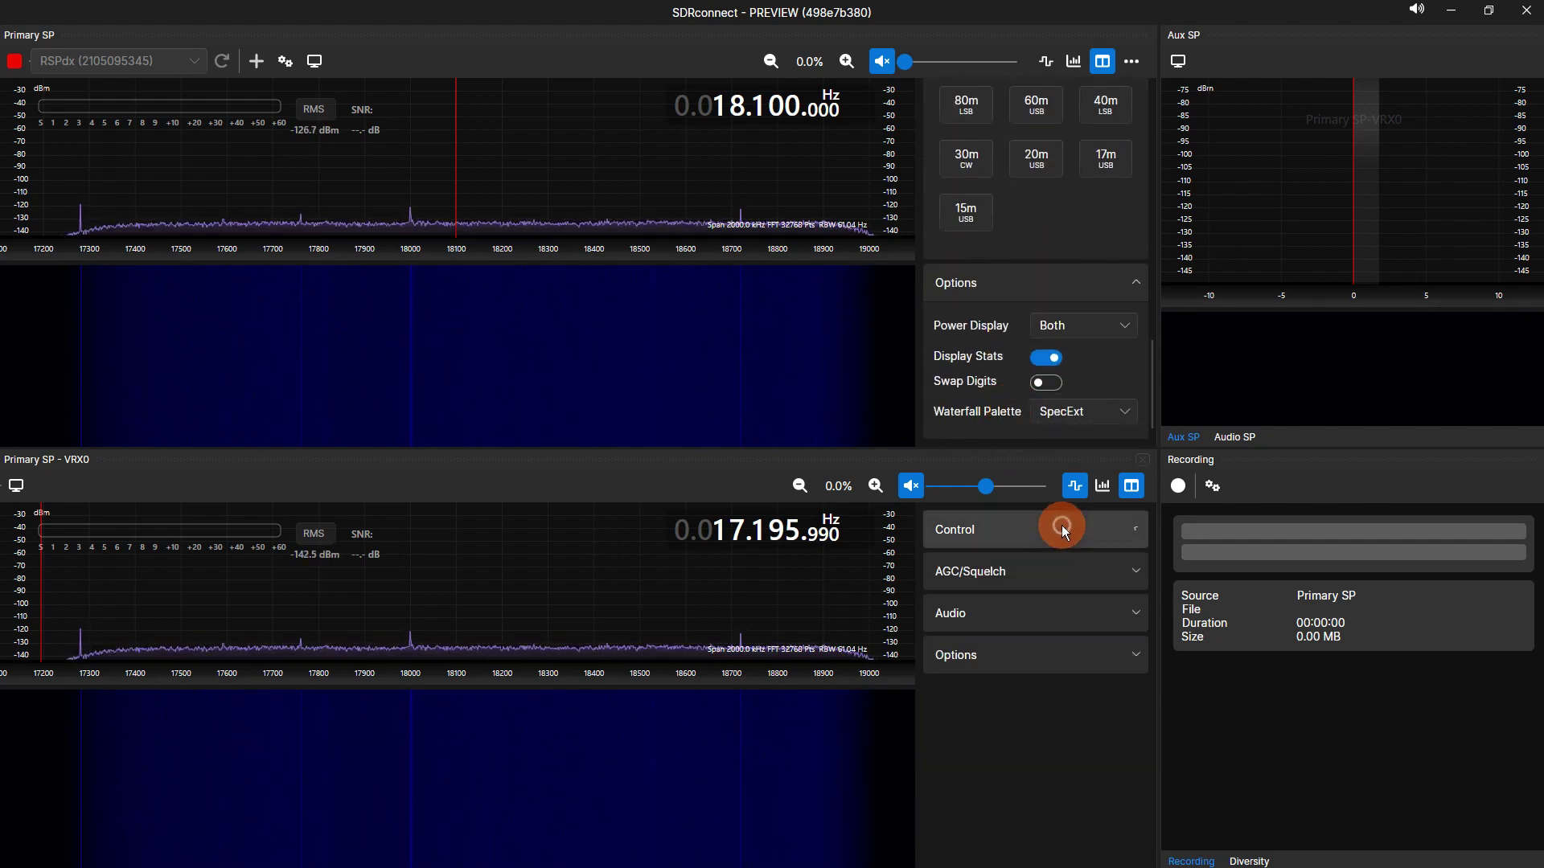
{"action": "left_click", "coordinate": [1031, 575]}
{"action": "left_click", "coordinate": [1010, 791]}
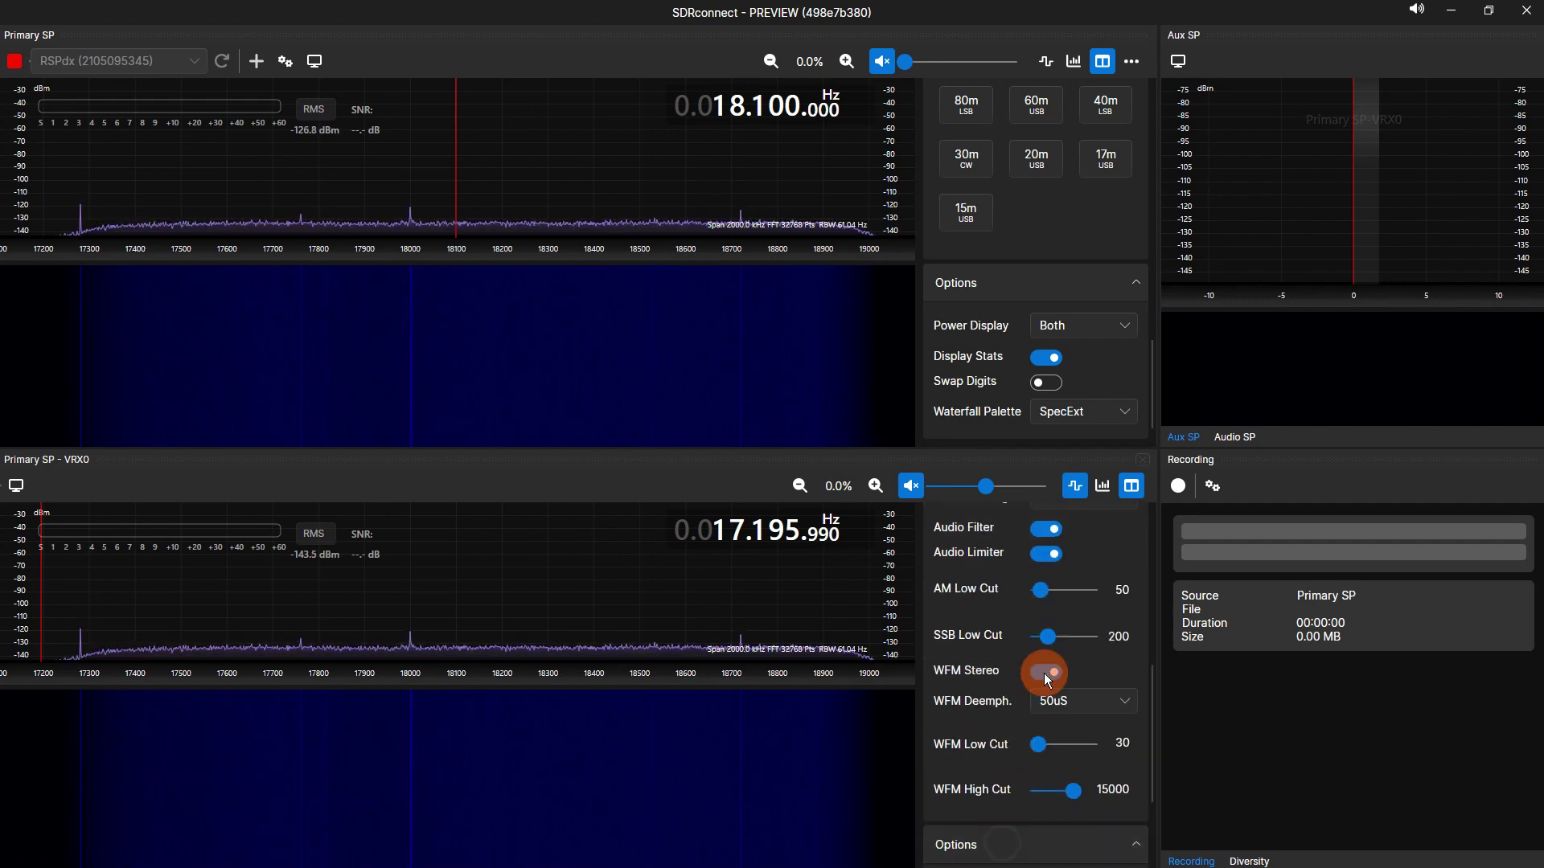
{"action": "scroll", "coordinate": [1047, 552], "scroll_direction": "up", "scroll_amount": 5}
{"action": "left_click", "coordinate": [1047, 543]}
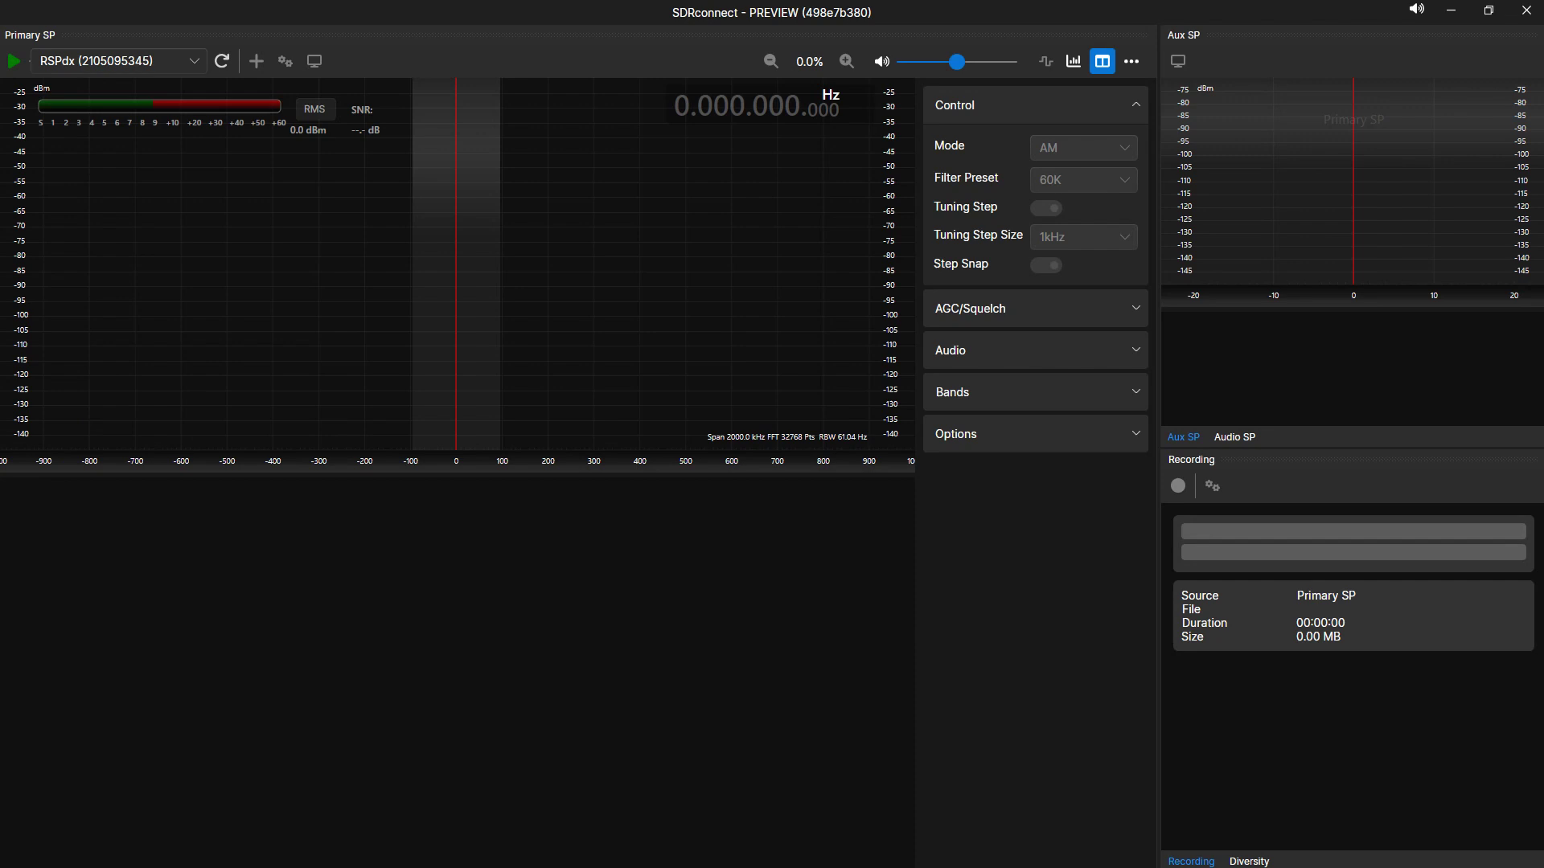
- Start the RSPdx streaming and switch its input to Antenna C at 10 MSPS
{"action": "left_click", "coordinate": [14, 61]}
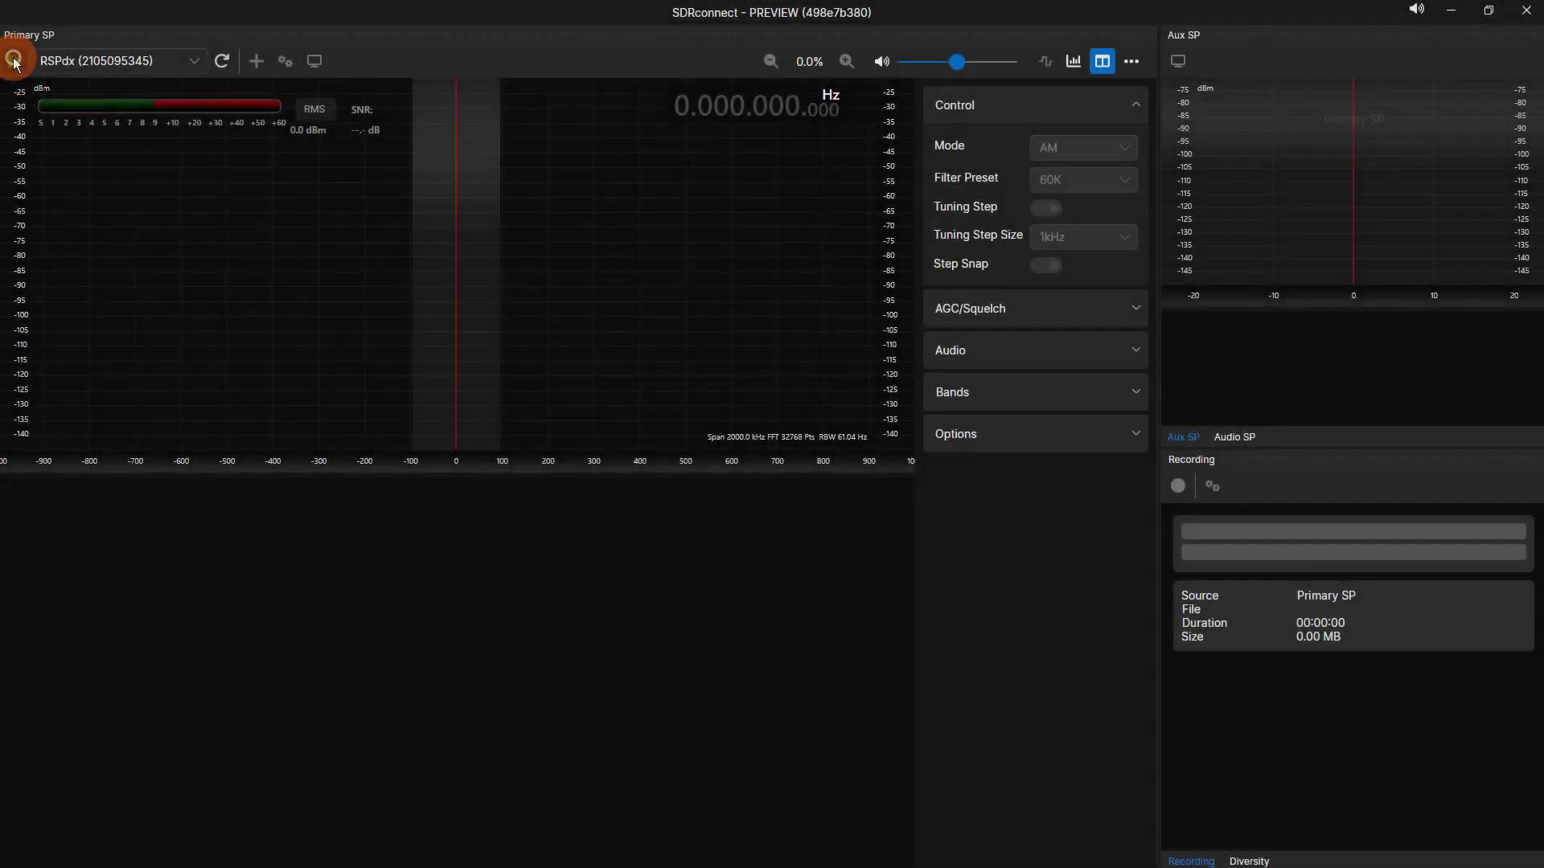
{"action": "left_click", "coordinate": [880, 64]}
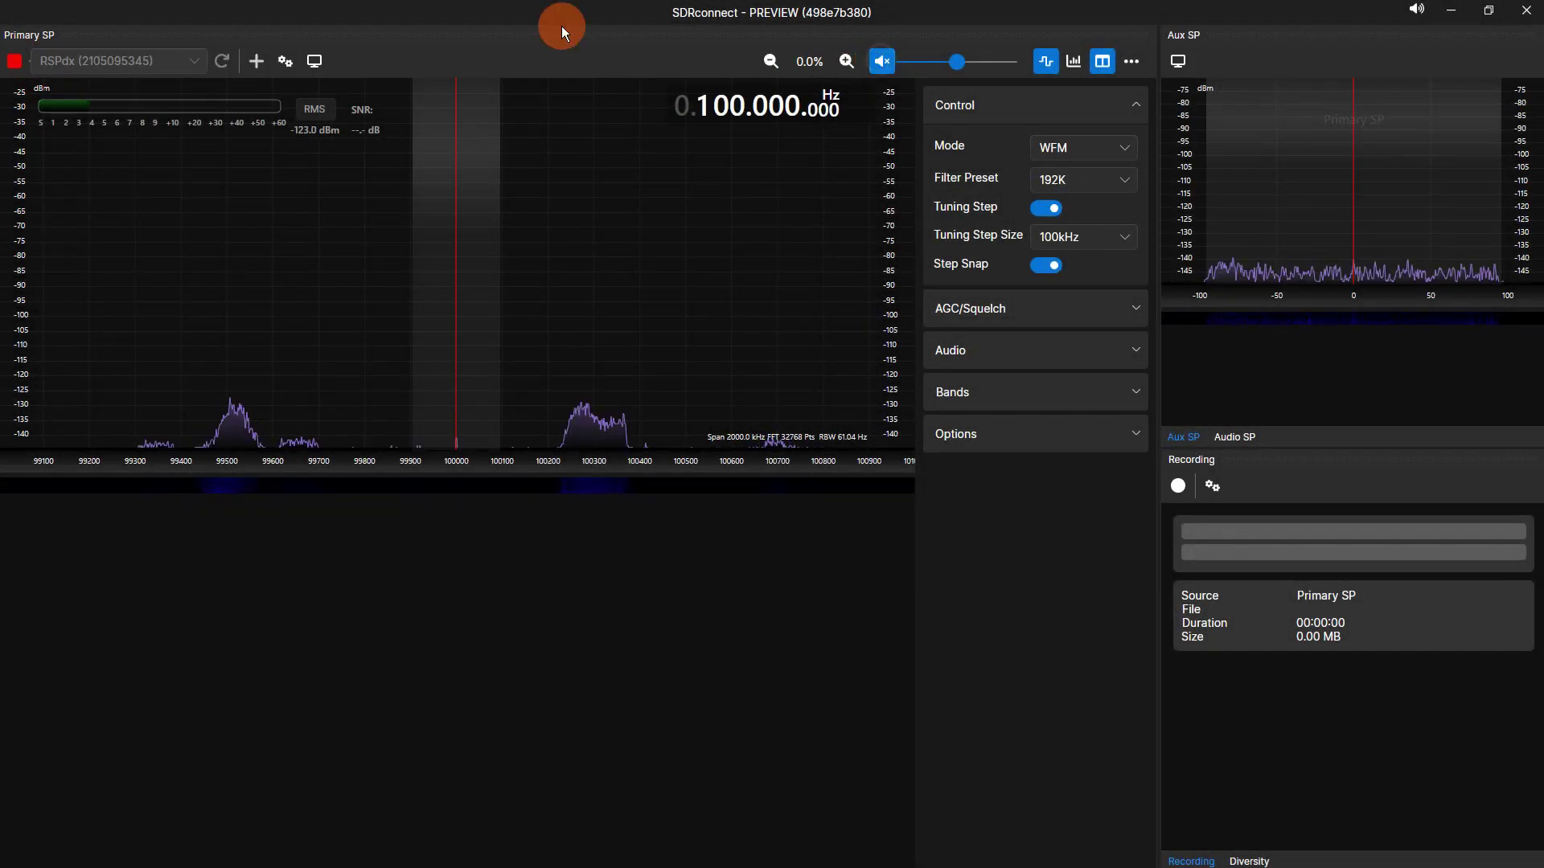
{"action": "left_click", "coordinate": [285, 61]}
{"action": "left_click", "coordinate": [440, 103]}
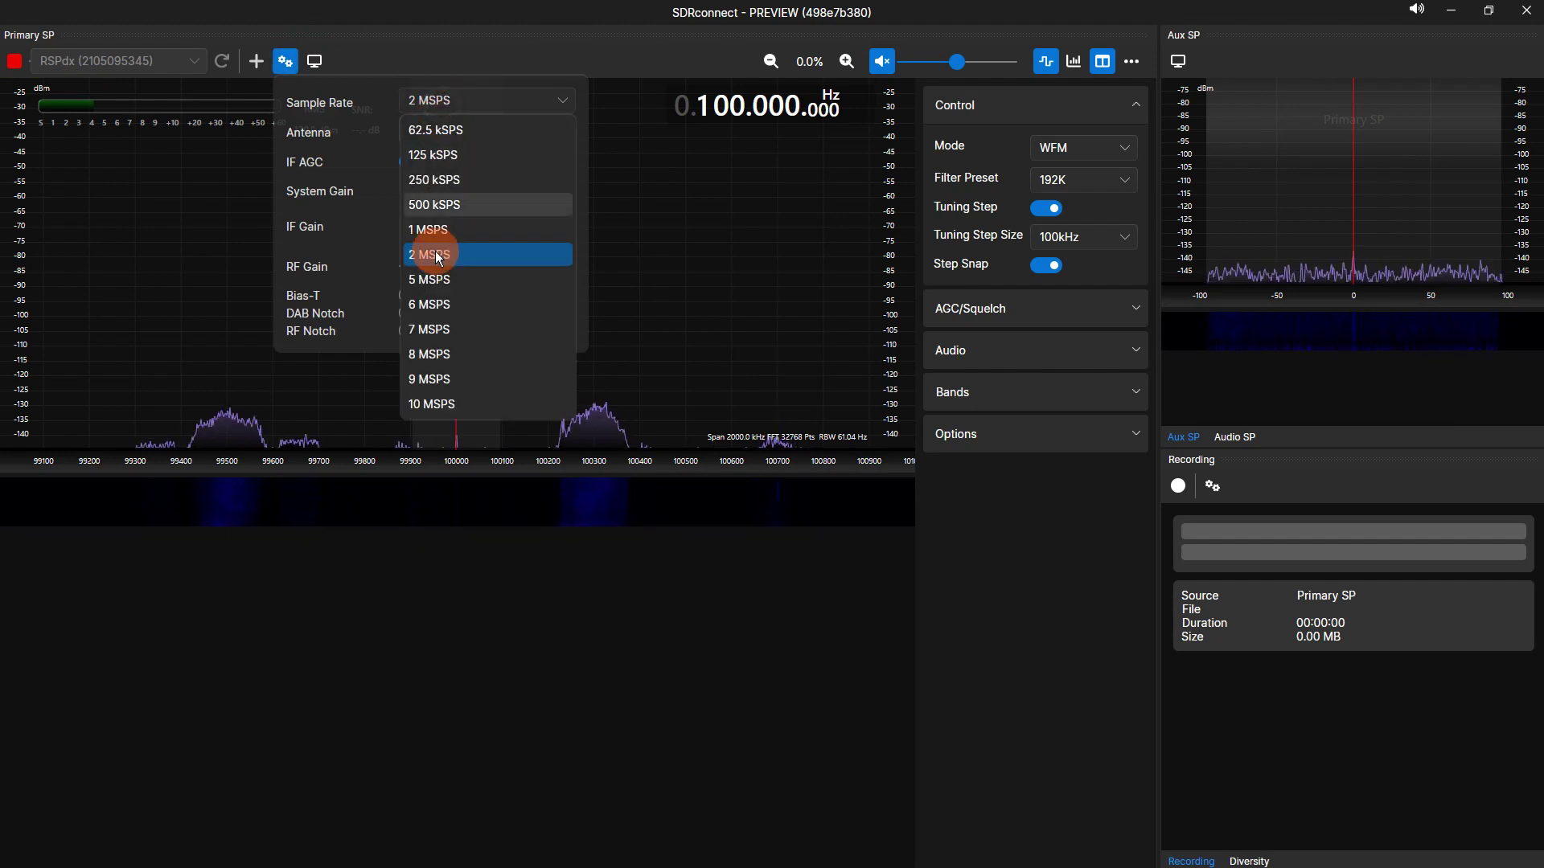
{"action": "left_click", "coordinate": [431, 405]}
{"action": "left_click", "coordinate": [442, 130]}
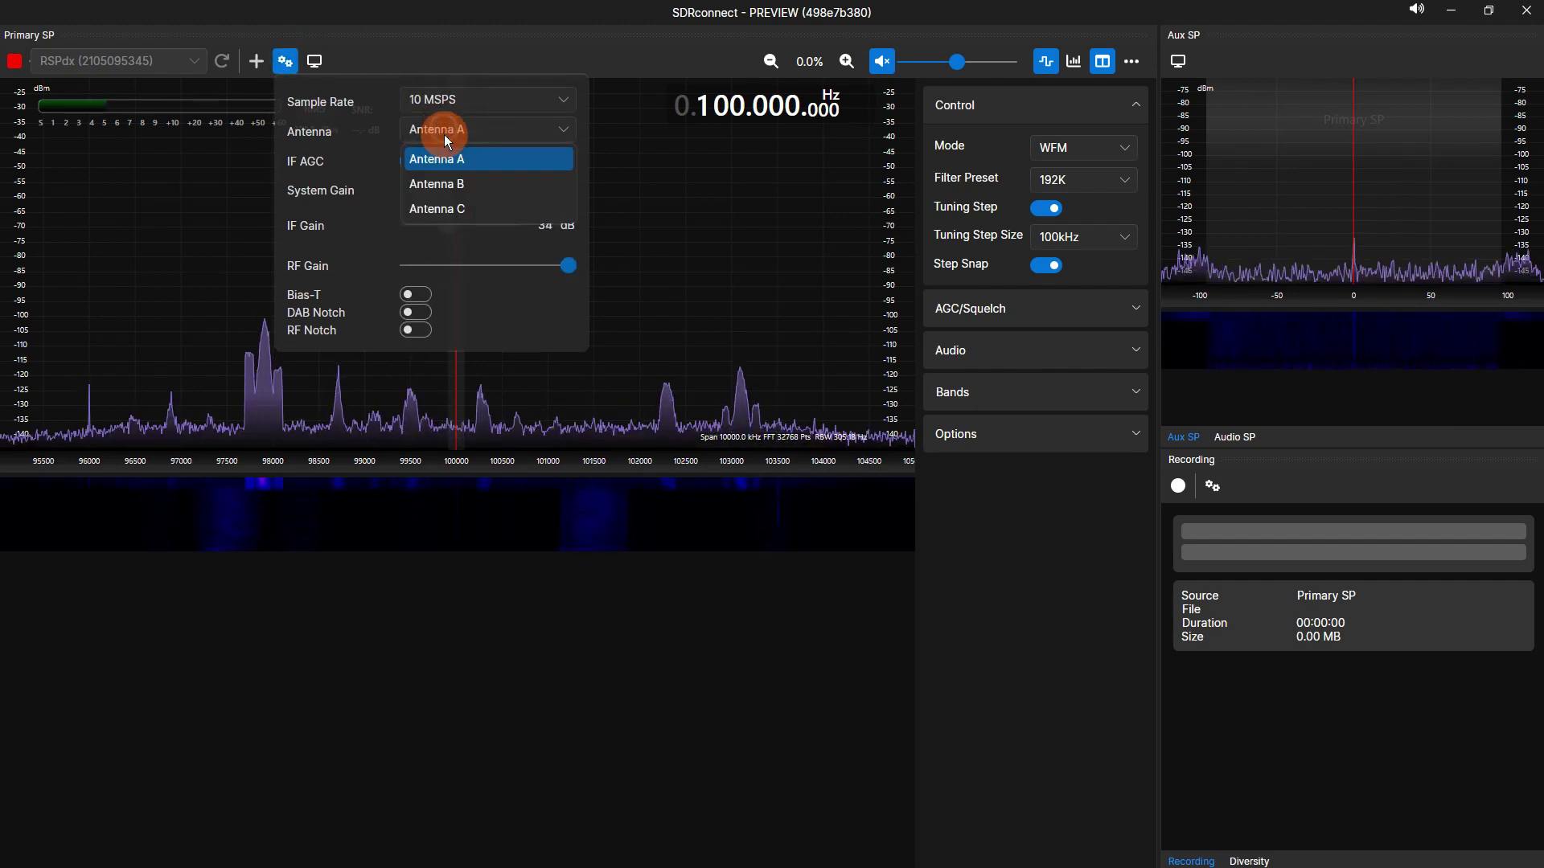
{"action": "left_click", "coordinate": [445, 206]}
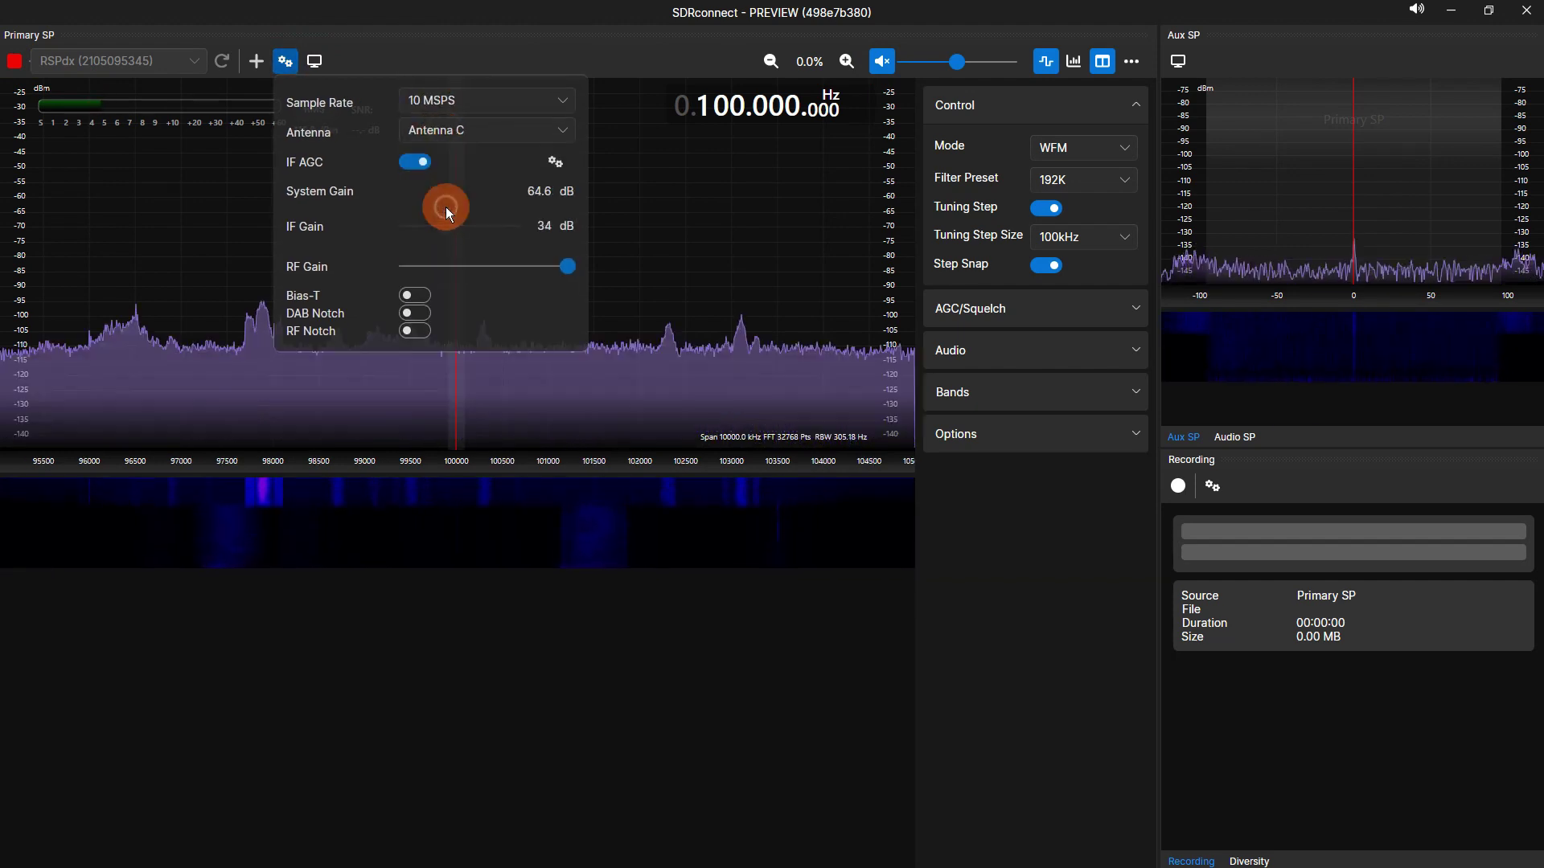
{"action": "left_click", "coordinate": [283, 61]}
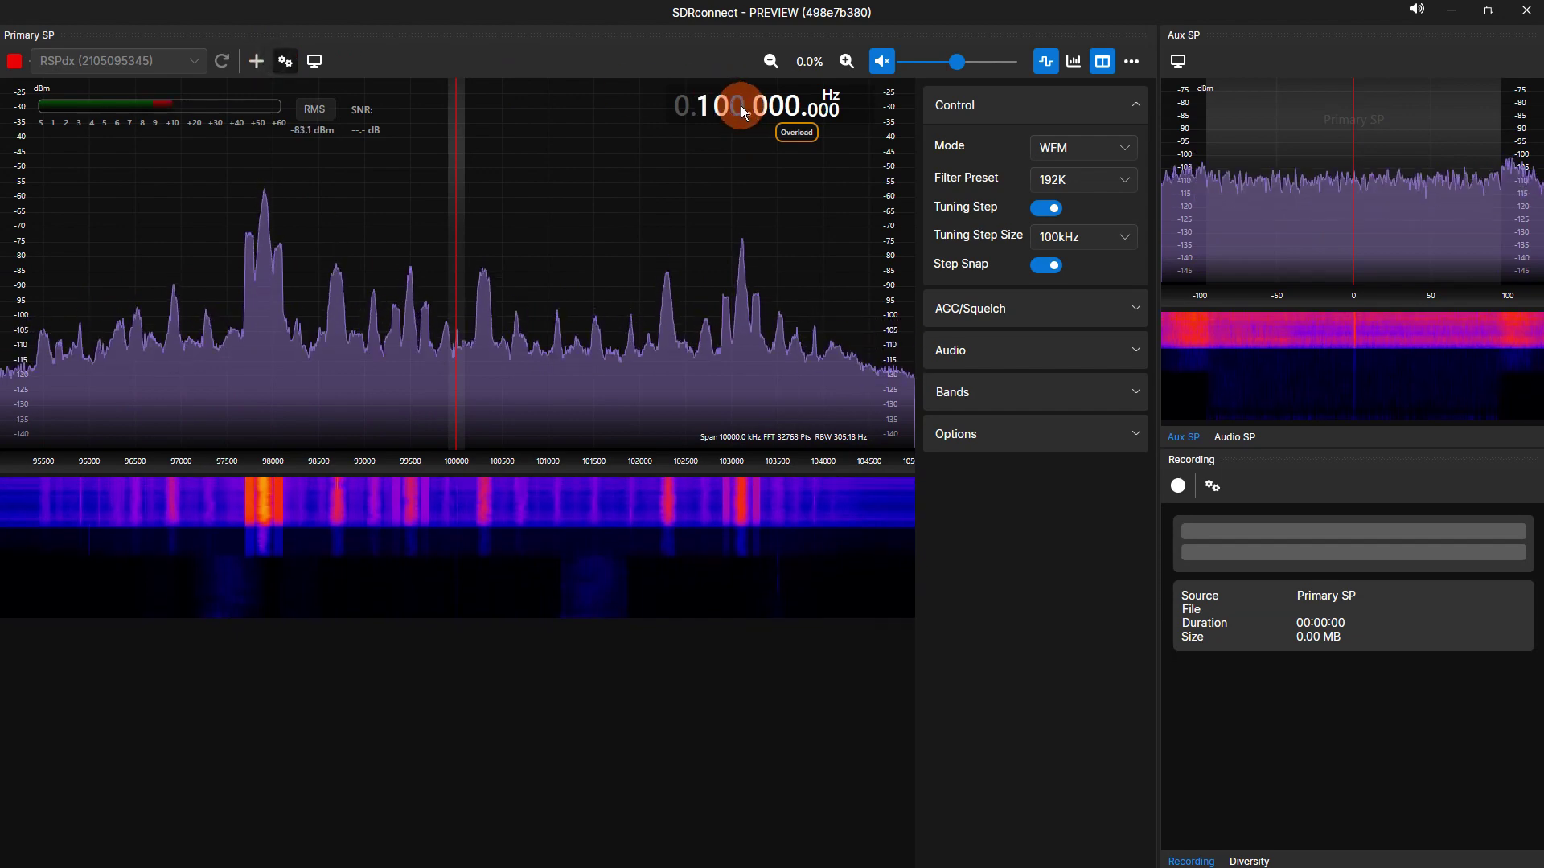
- Scroll the frequency digits down from 100 MHz to 7.850 MHz
{"action": "scroll", "coordinate": [740, 107], "scroll_direction": "down", "scroll_amount": 9}
{"action": "scroll", "coordinate": [740, 106], "scroll_direction": "down", "scroll_amount": 15}
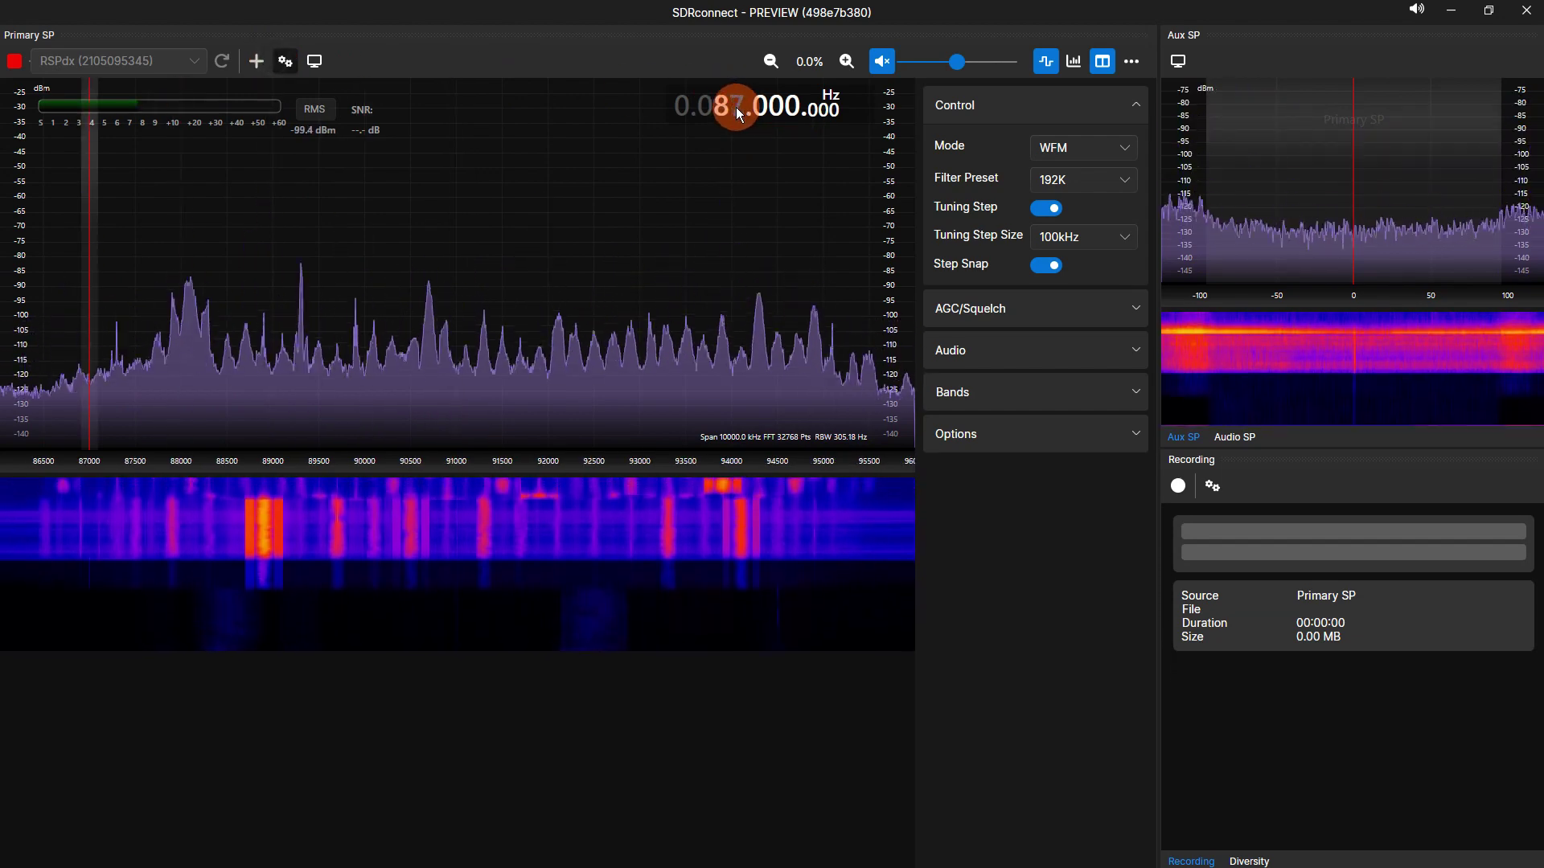
{"action": "scroll", "coordinate": [736, 108], "scroll_direction": "down", "scroll_amount": 18}
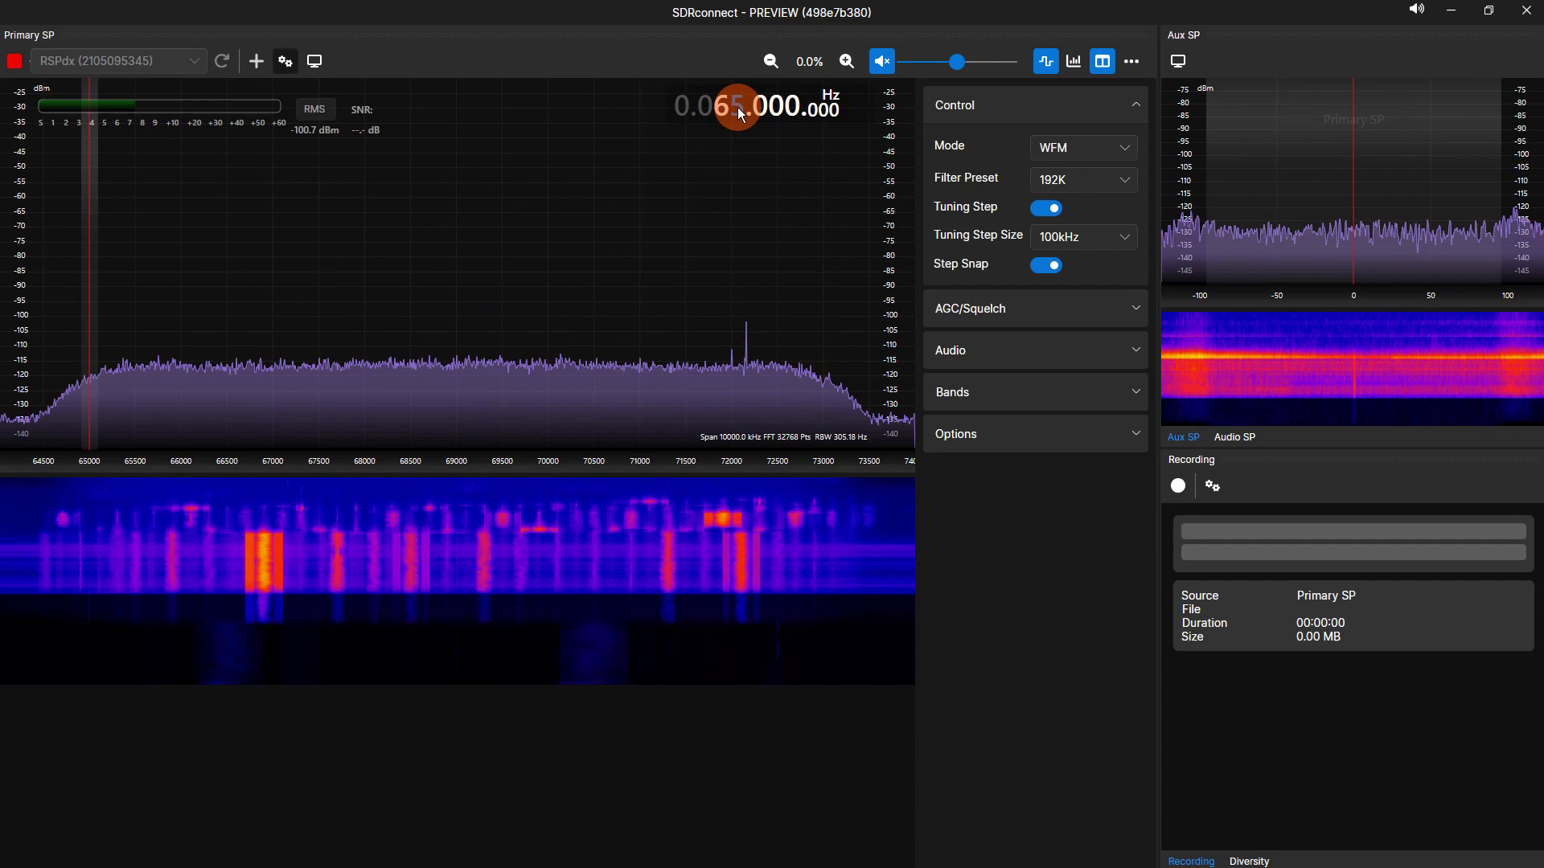
{"action": "scroll", "coordinate": [736, 108], "scroll_direction": "down", "scroll_amount": 16}
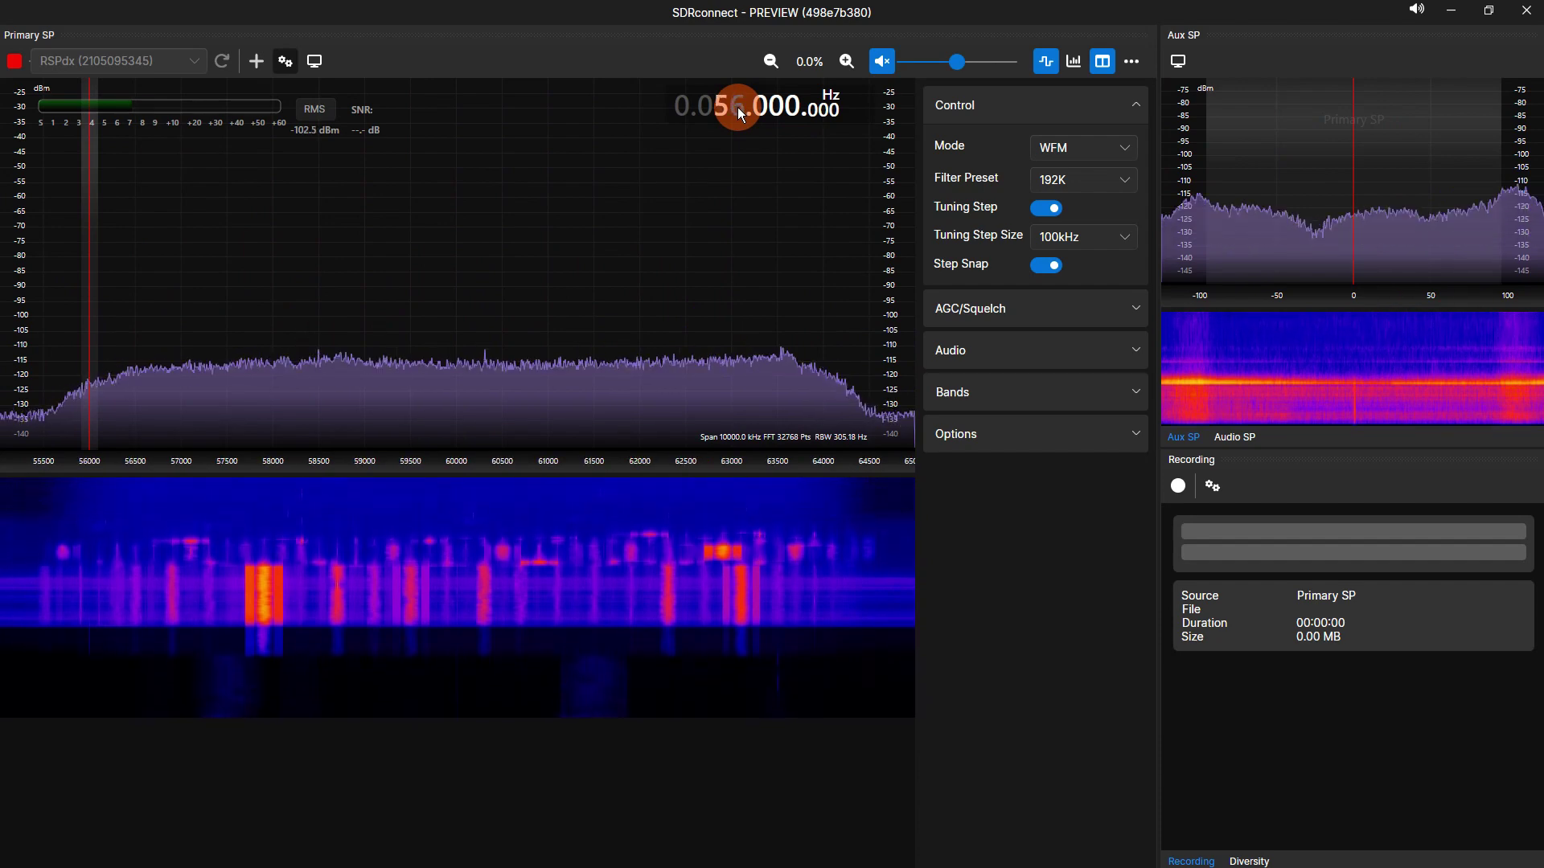
{"action": "scroll", "coordinate": [736, 108], "scroll_direction": "down", "scroll_amount": 20}
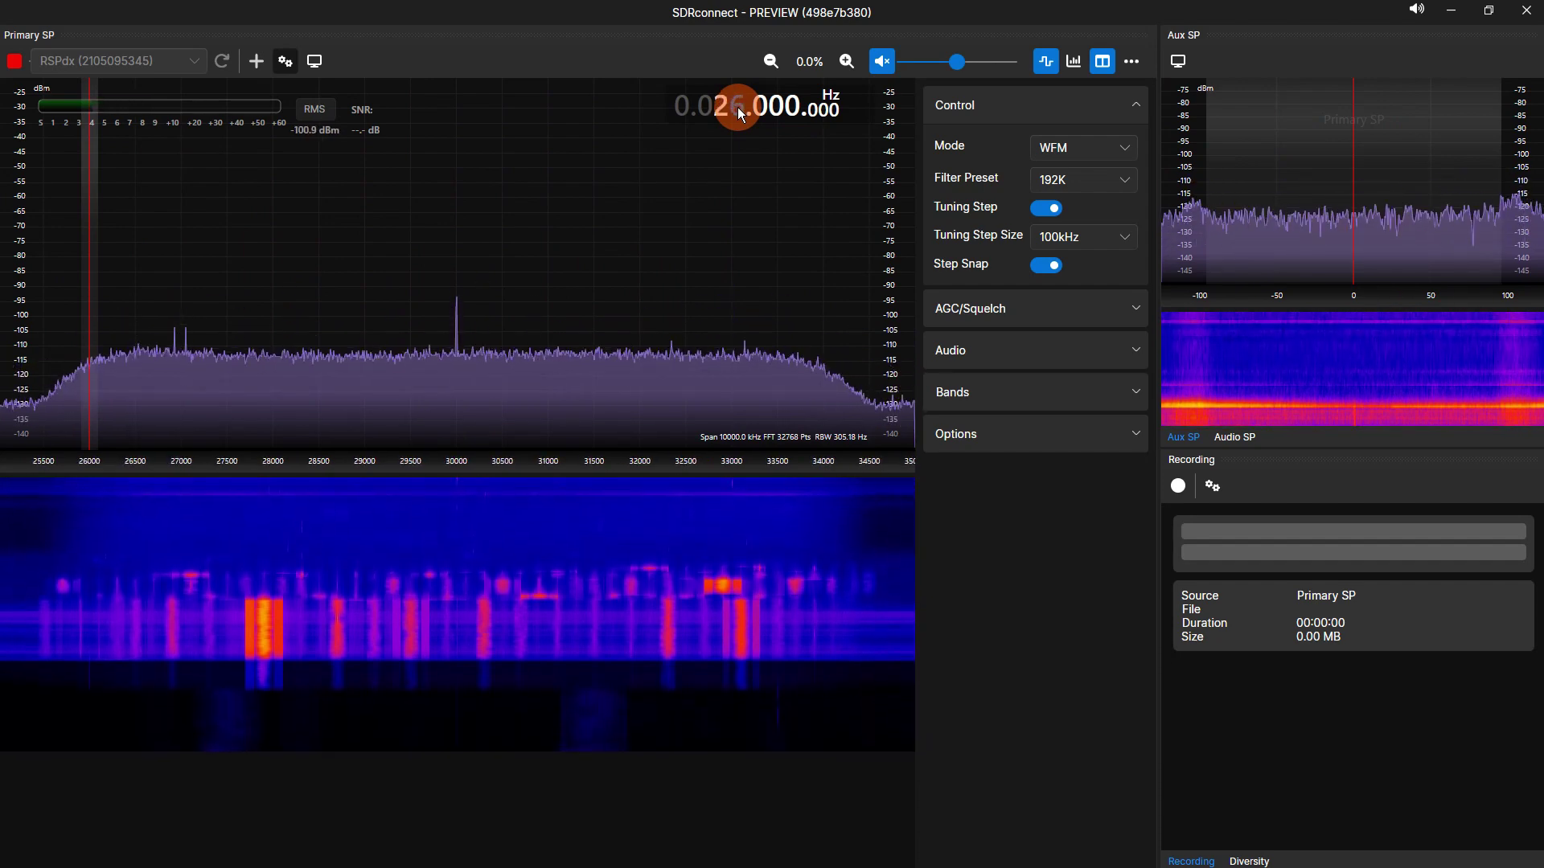
{"action": "scroll", "coordinate": [737, 107], "scroll_direction": "down", "scroll_amount": 2}
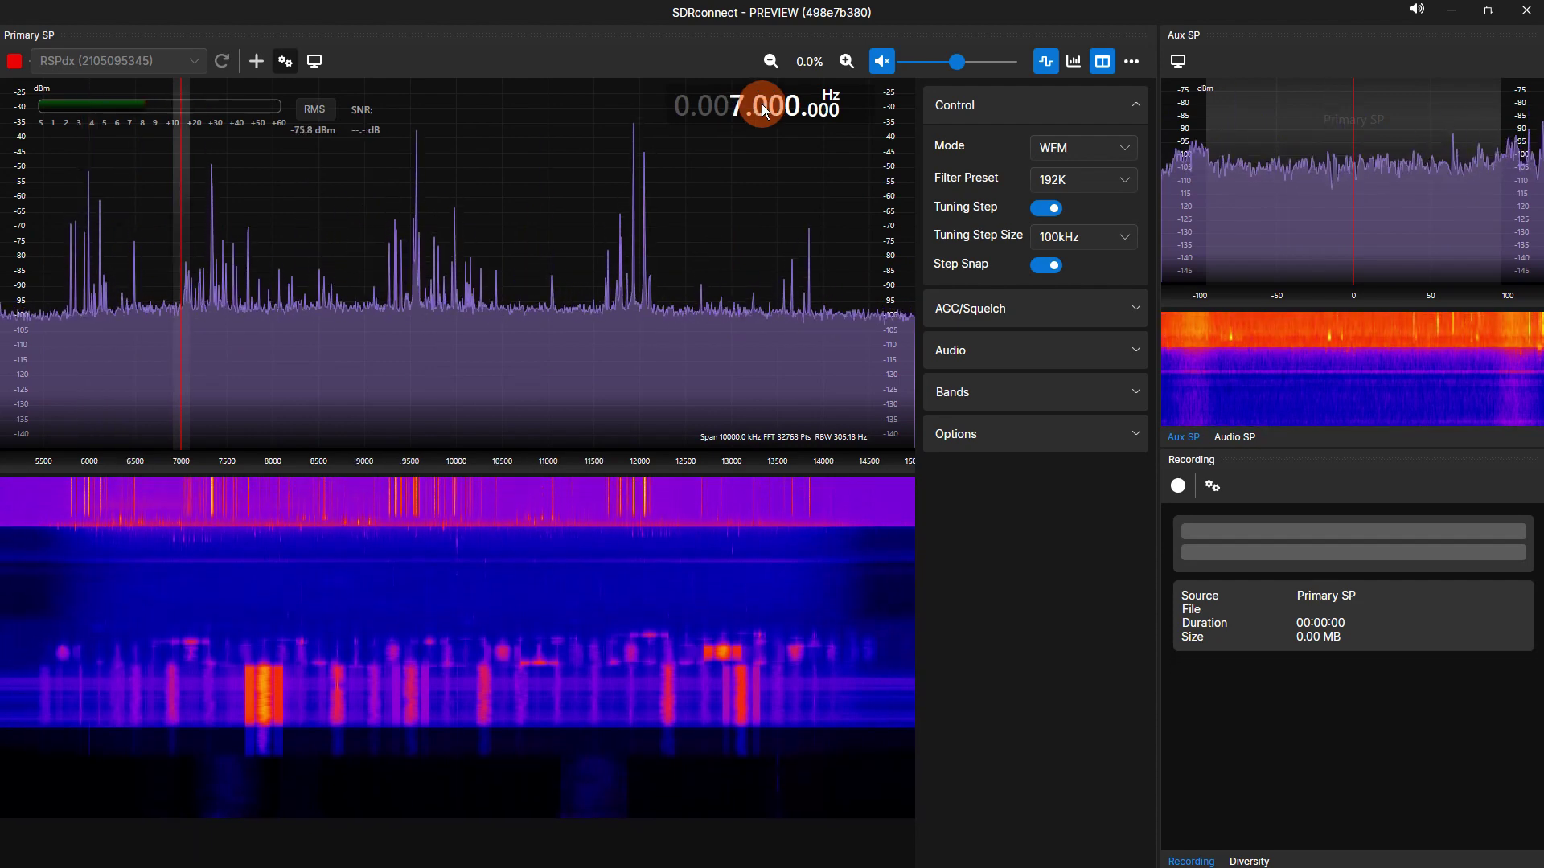
{"action": "scroll", "coordinate": [764, 111], "scroll_direction": "up", "scroll_amount": 7}
{"action": "scroll", "coordinate": [763, 111], "scroll_direction": "up", "scroll_amount": 1}
{"action": "scroll", "coordinate": [772, 106], "scroll_direction": "up", "scroll_amount": 5}
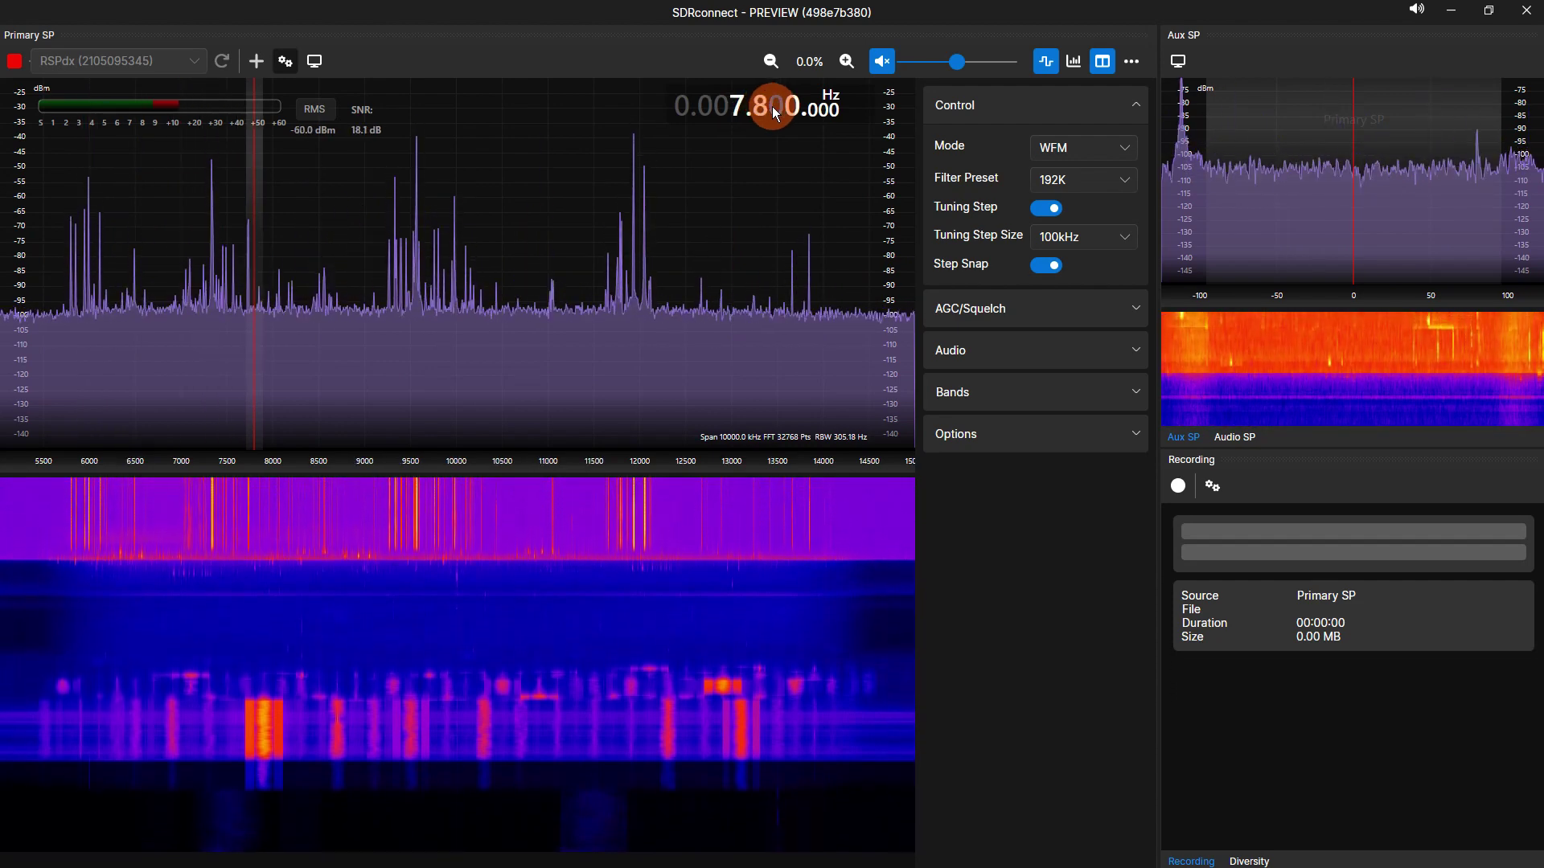
- Unmute the main receiver and switch it from WFM to AM, keeping the 6K filter
{"action": "left_click", "coordinate": [881, 62]}
{"action": "left_click", "coordinate": [1062, 148]}
{"action": "left_click", "coordinate": [1052, 183]}
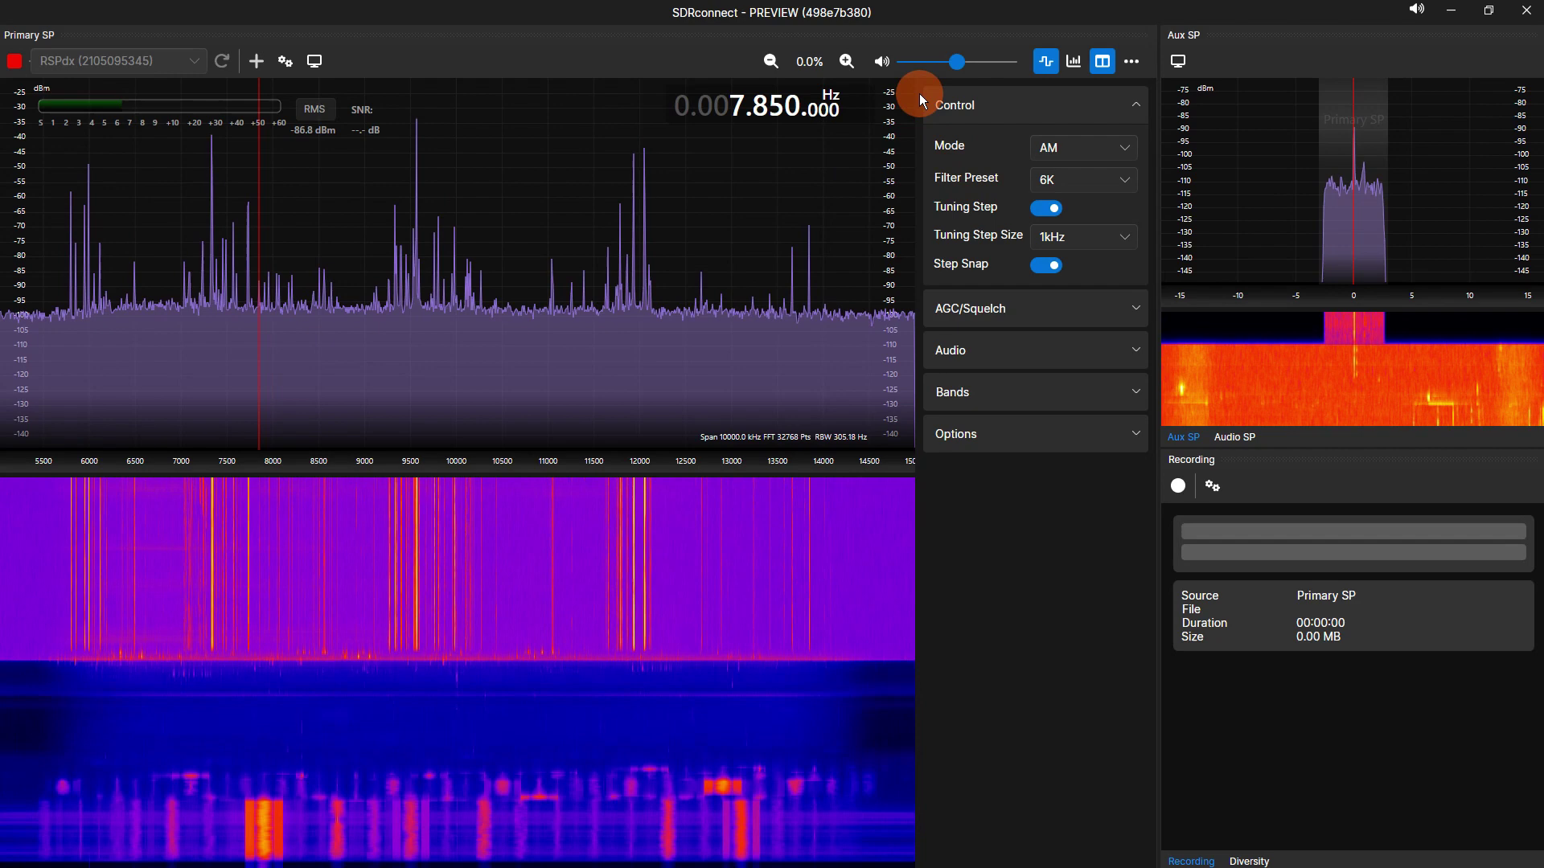
{"action": "left_click", "coordinate": [1052, 171]}
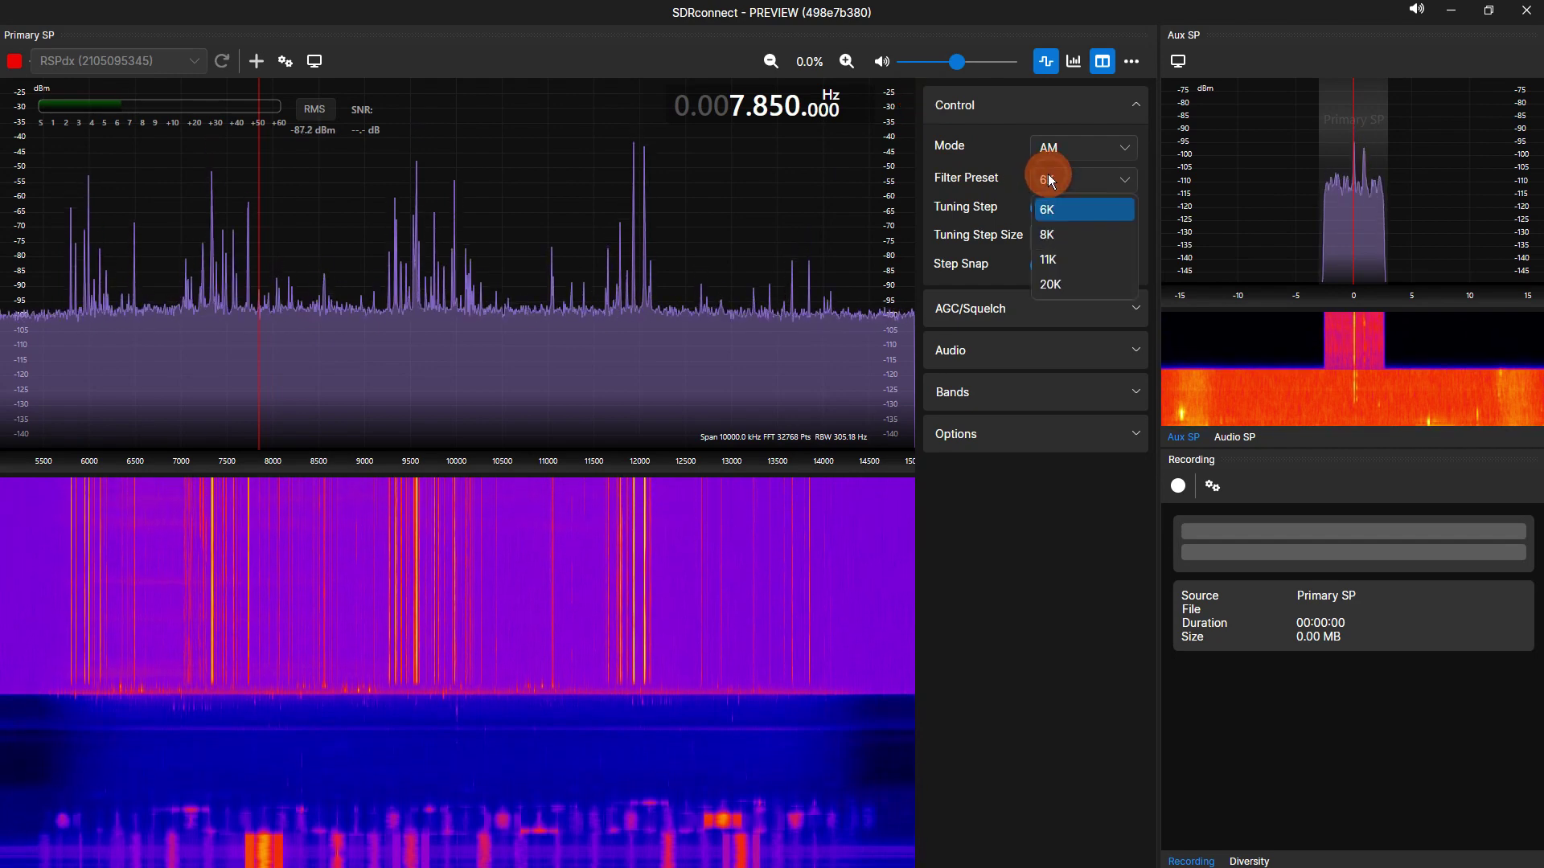
{"action": "left_click", "coordinate": [1087, 179]}
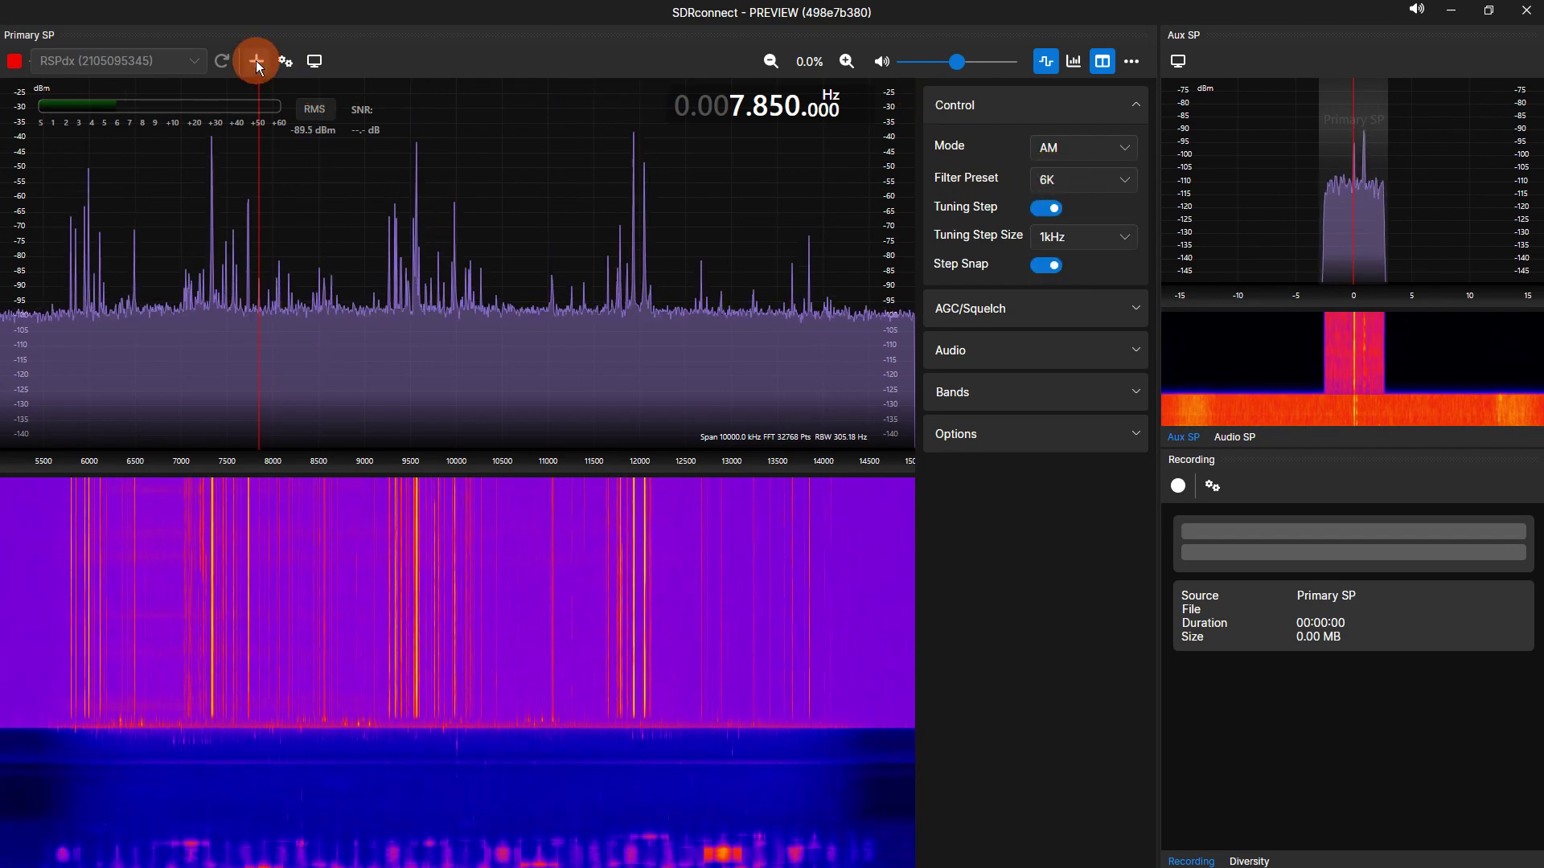
- Add VRX0 at 10.000 MHz AM, toggle its tuning step, and move audio from the main receiver to VRX0
{"action": "left_click", "coordinate": [282, 70]}
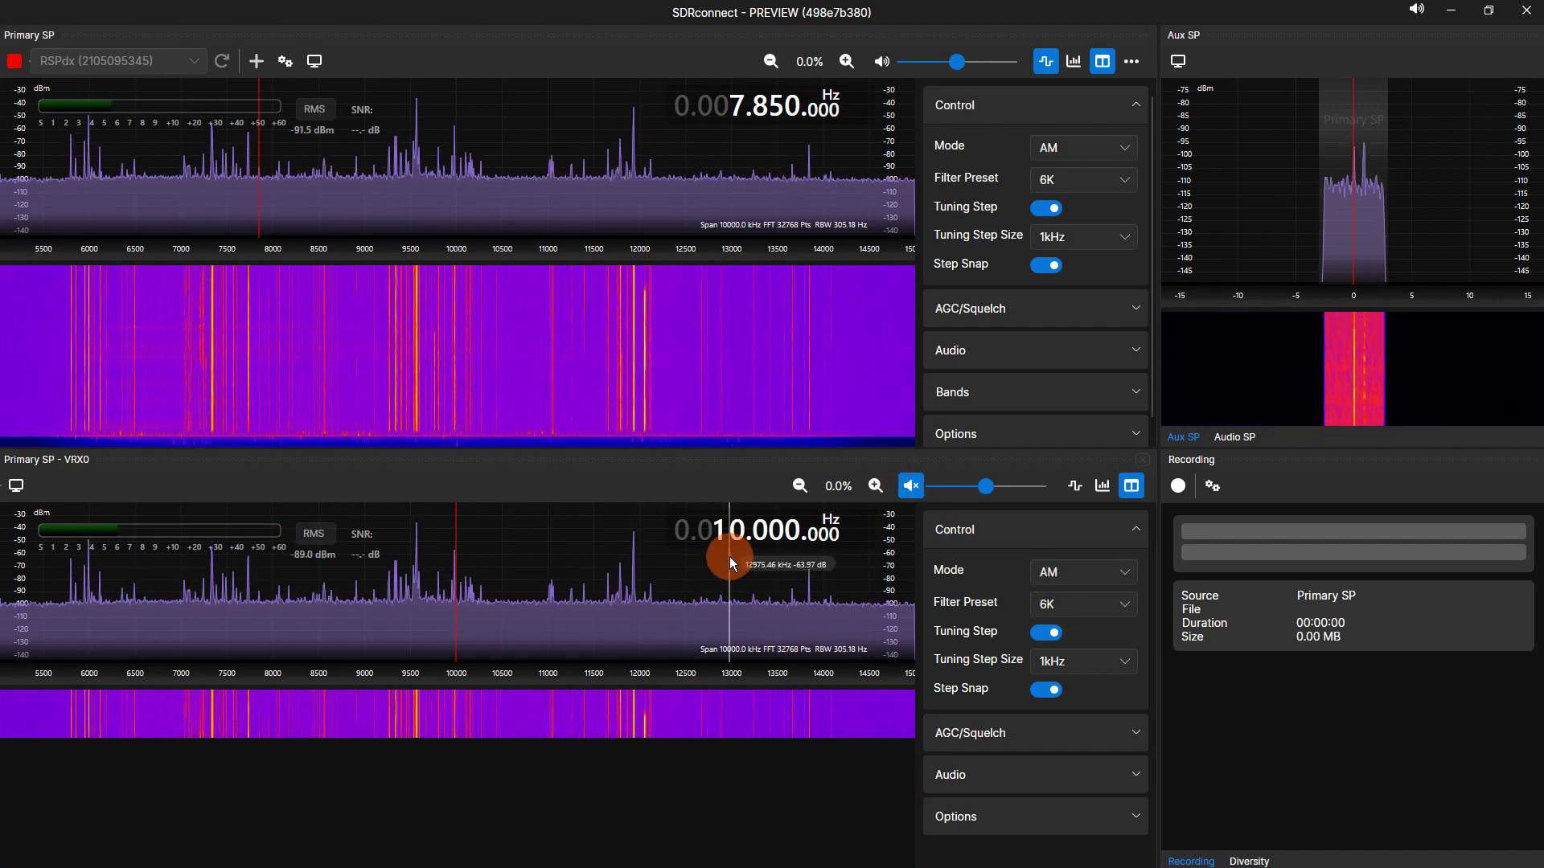
{"action": "left_click", "coordinate": [1048, 637]}
{"action": "left_click", "coordinate": [1048, 634]}
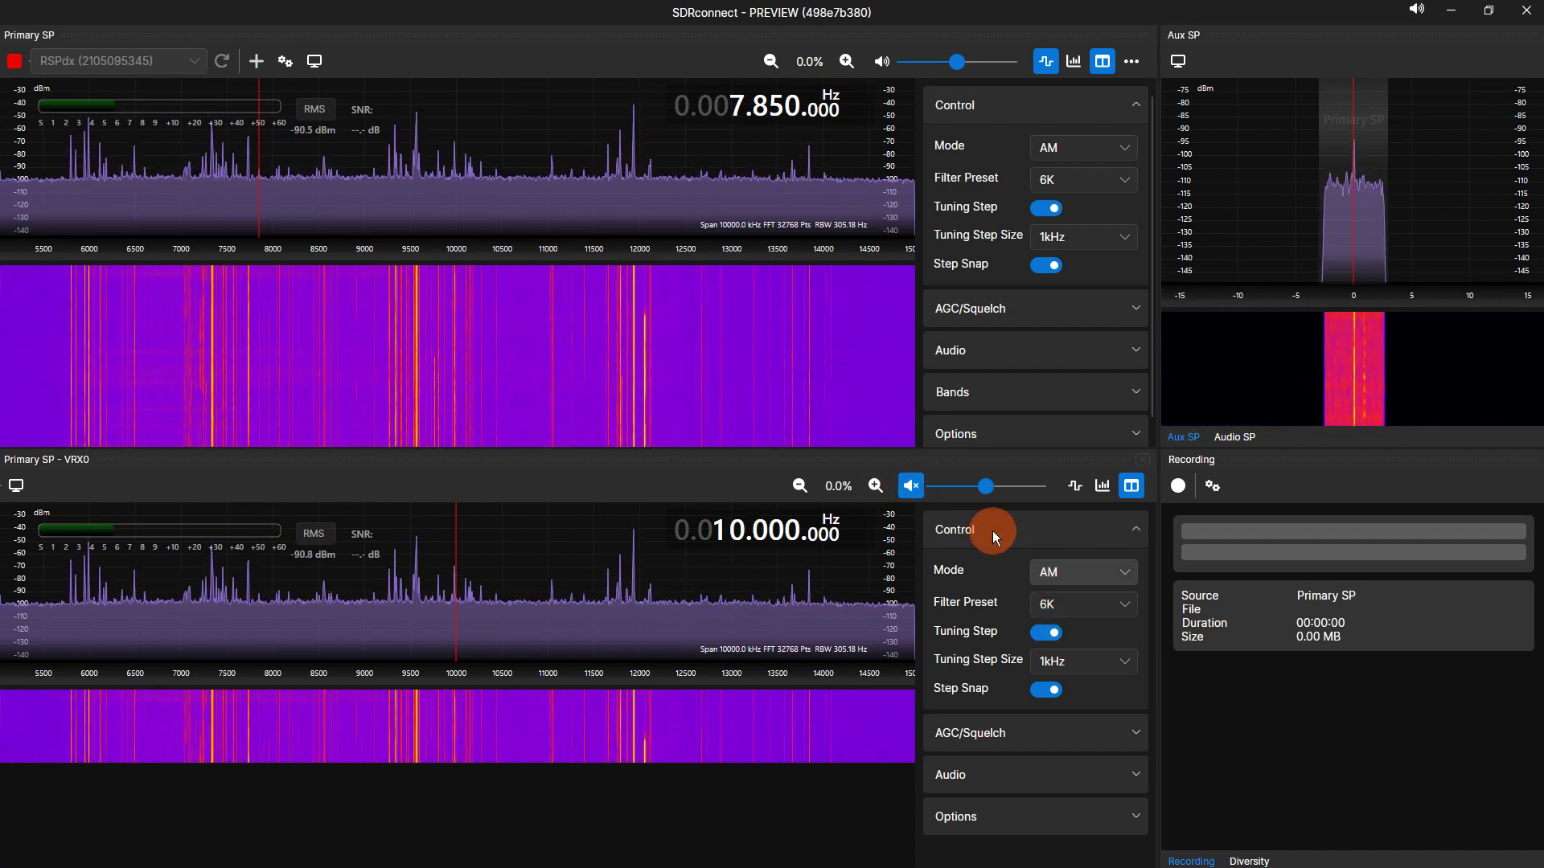
{"action": "left_click", "coordinate": [916, 483]}
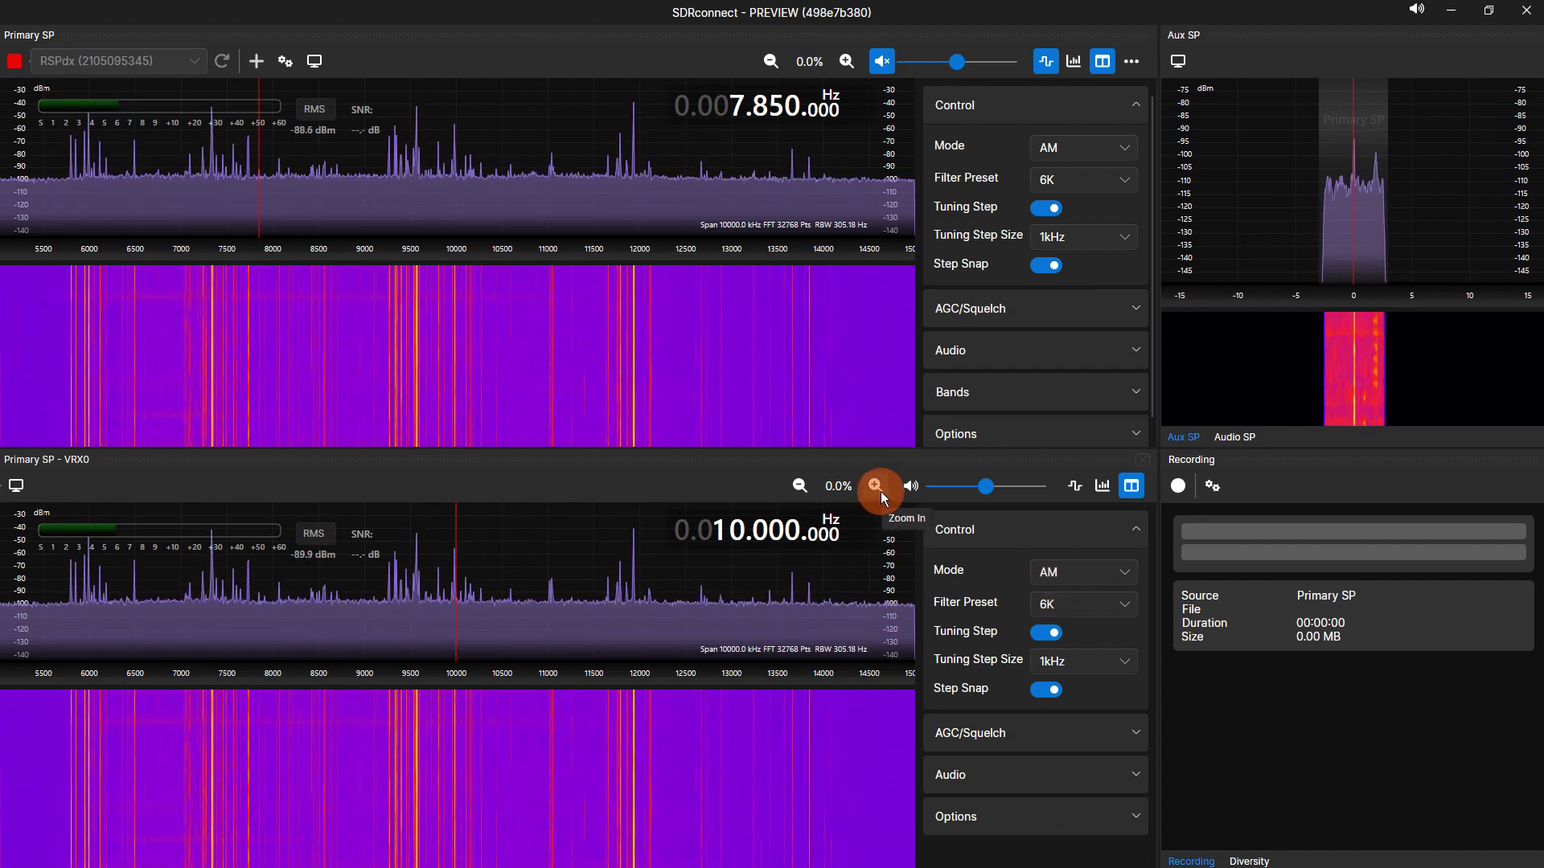
- Mute VRX0, add a muted VRX1, and scroll its frequency toward 9.996 MHz
{"action": "left_click", "coordinate": [910, 486]}
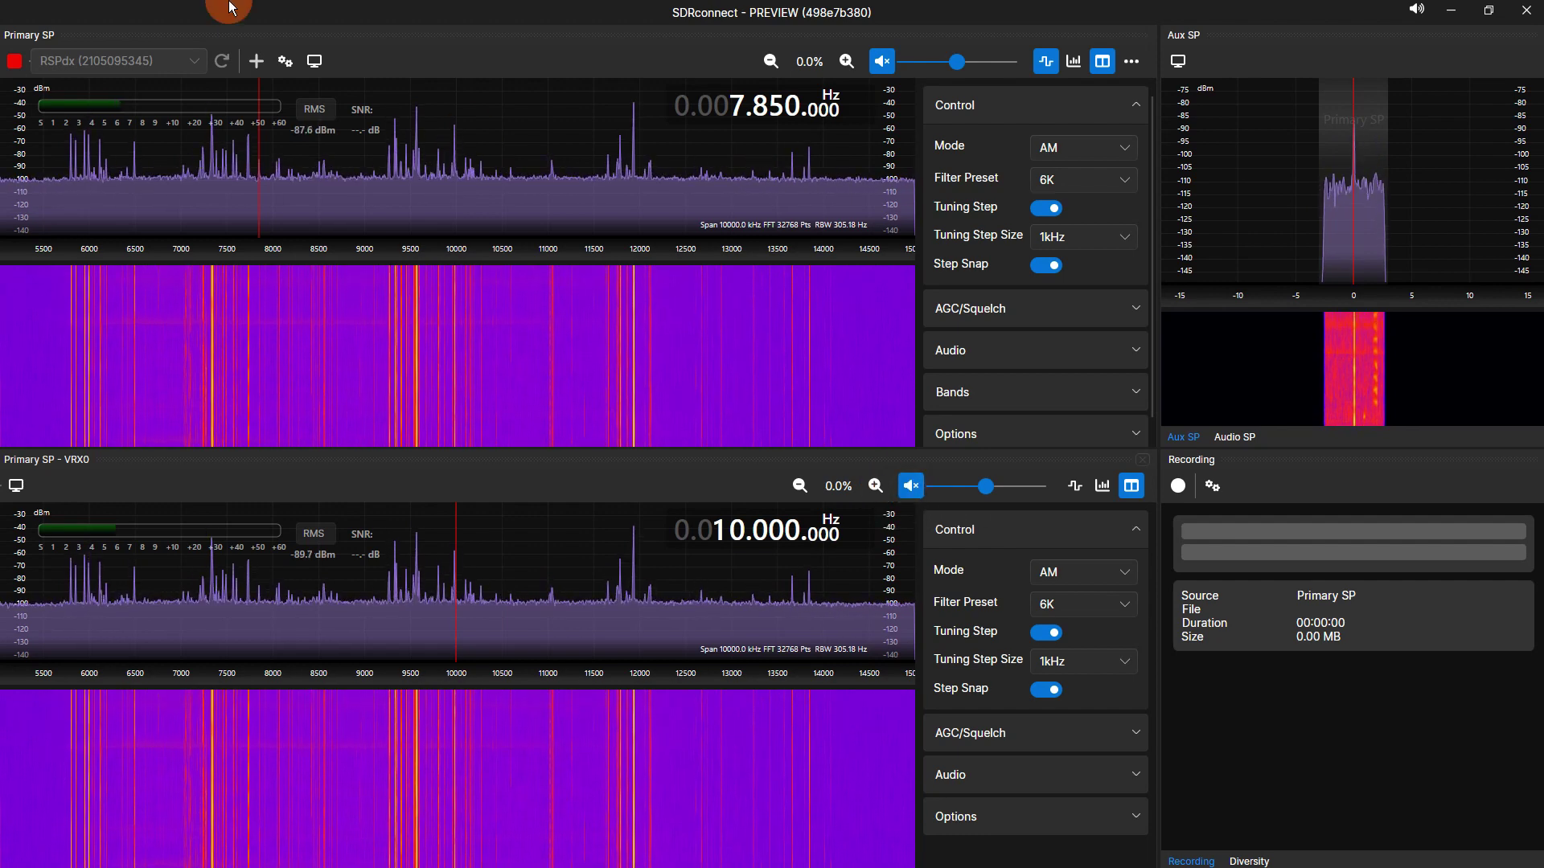
{"action": "left_click", "coordinate": [266, 62]}
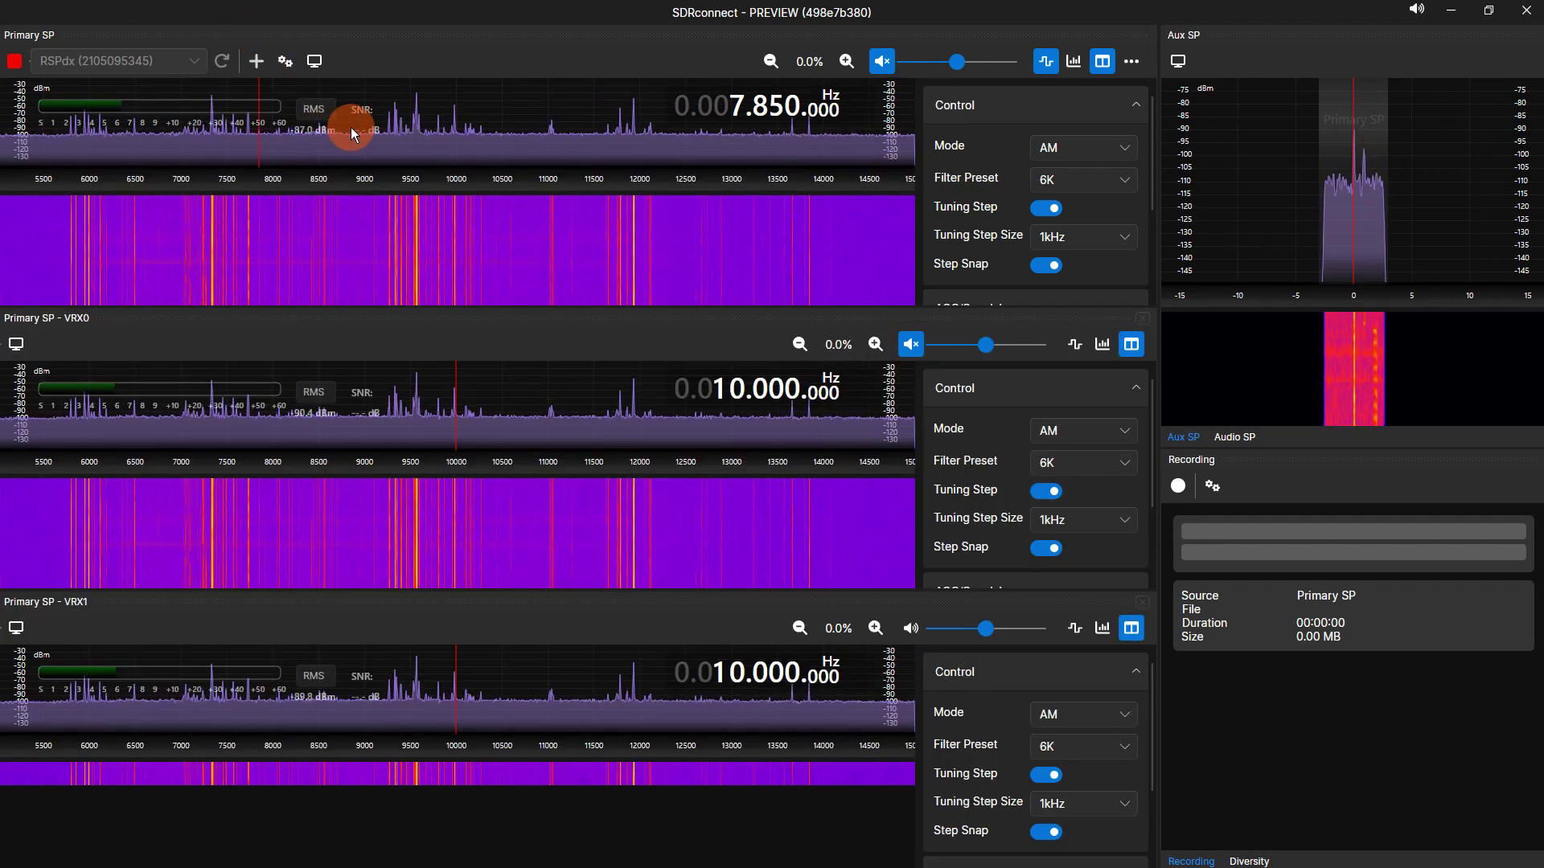
{"action": "left_click", "coordinate": [910, 628]}
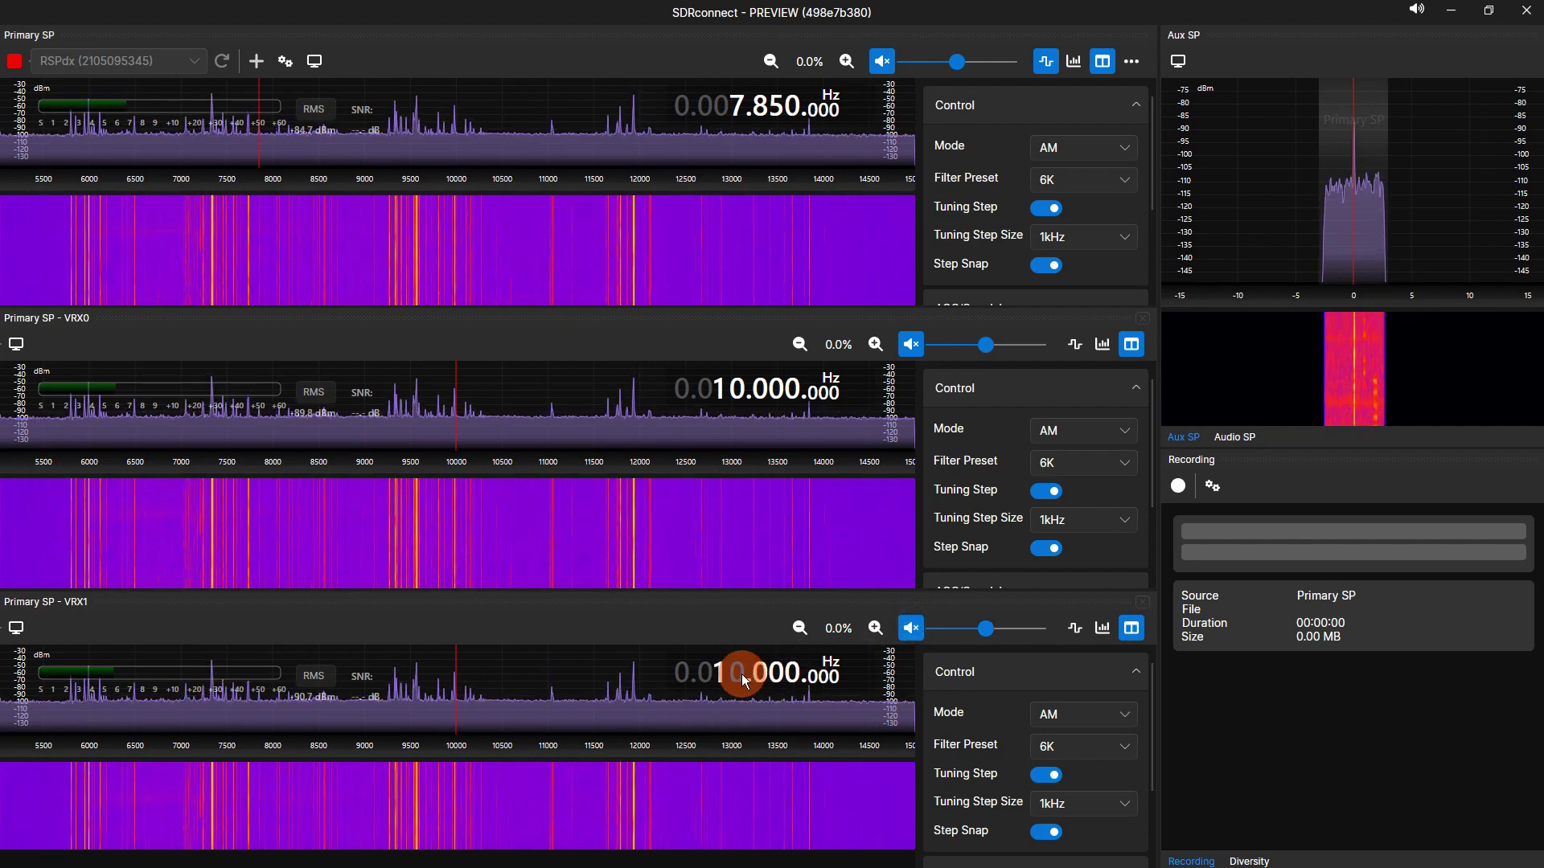
{"action": "scroll", "coordinate": [762, 681], "scroll_direction": "down", "scroll_amount": 3}
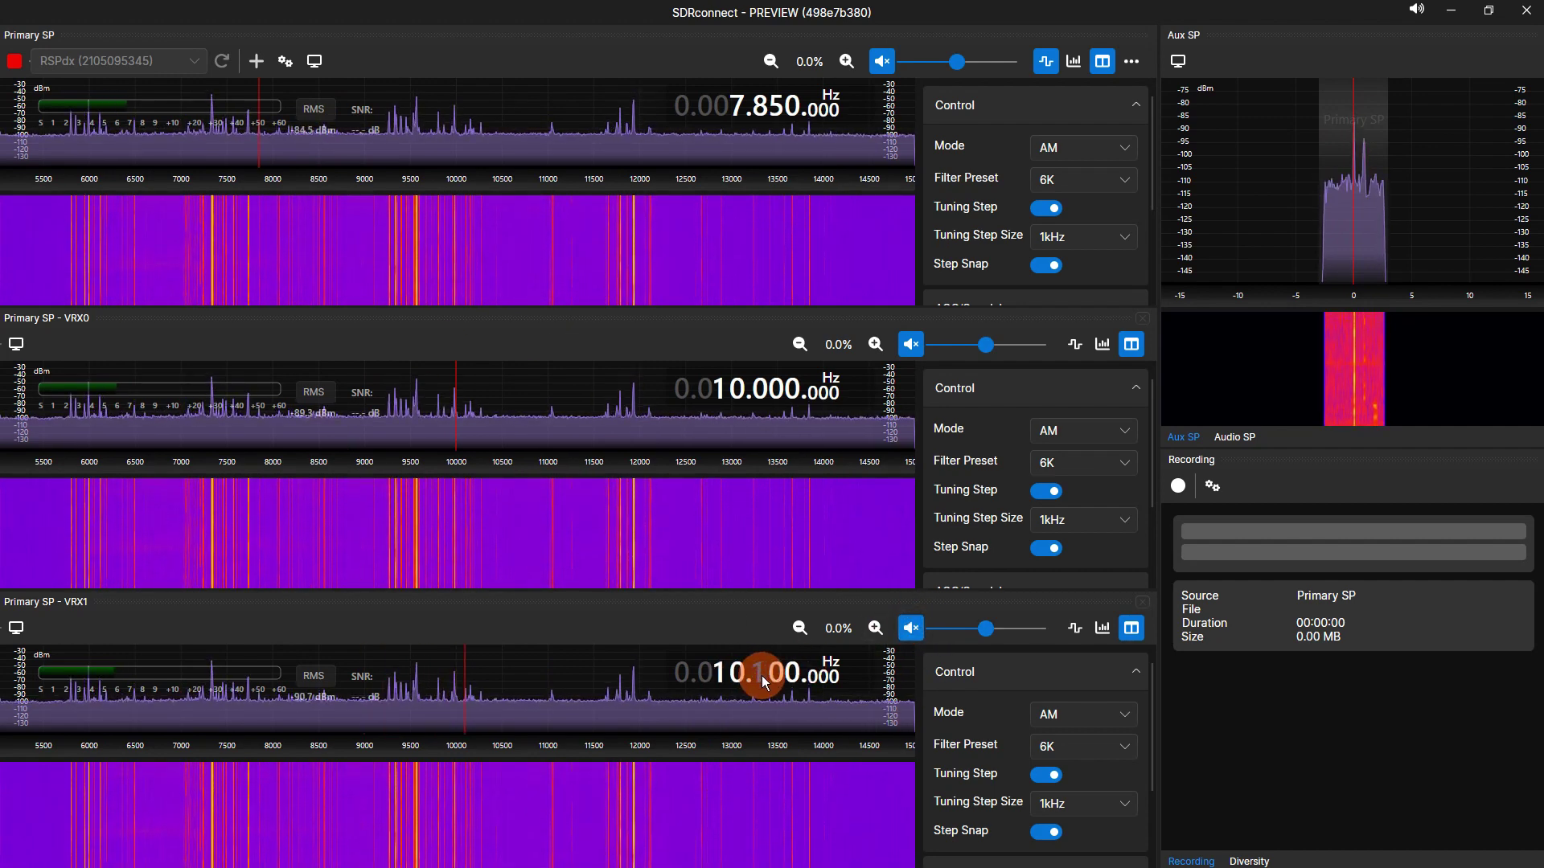
{"action": "scroll", "coordinate": [783, 683], "scroll_direction": "up", "scroll_amount": 1}
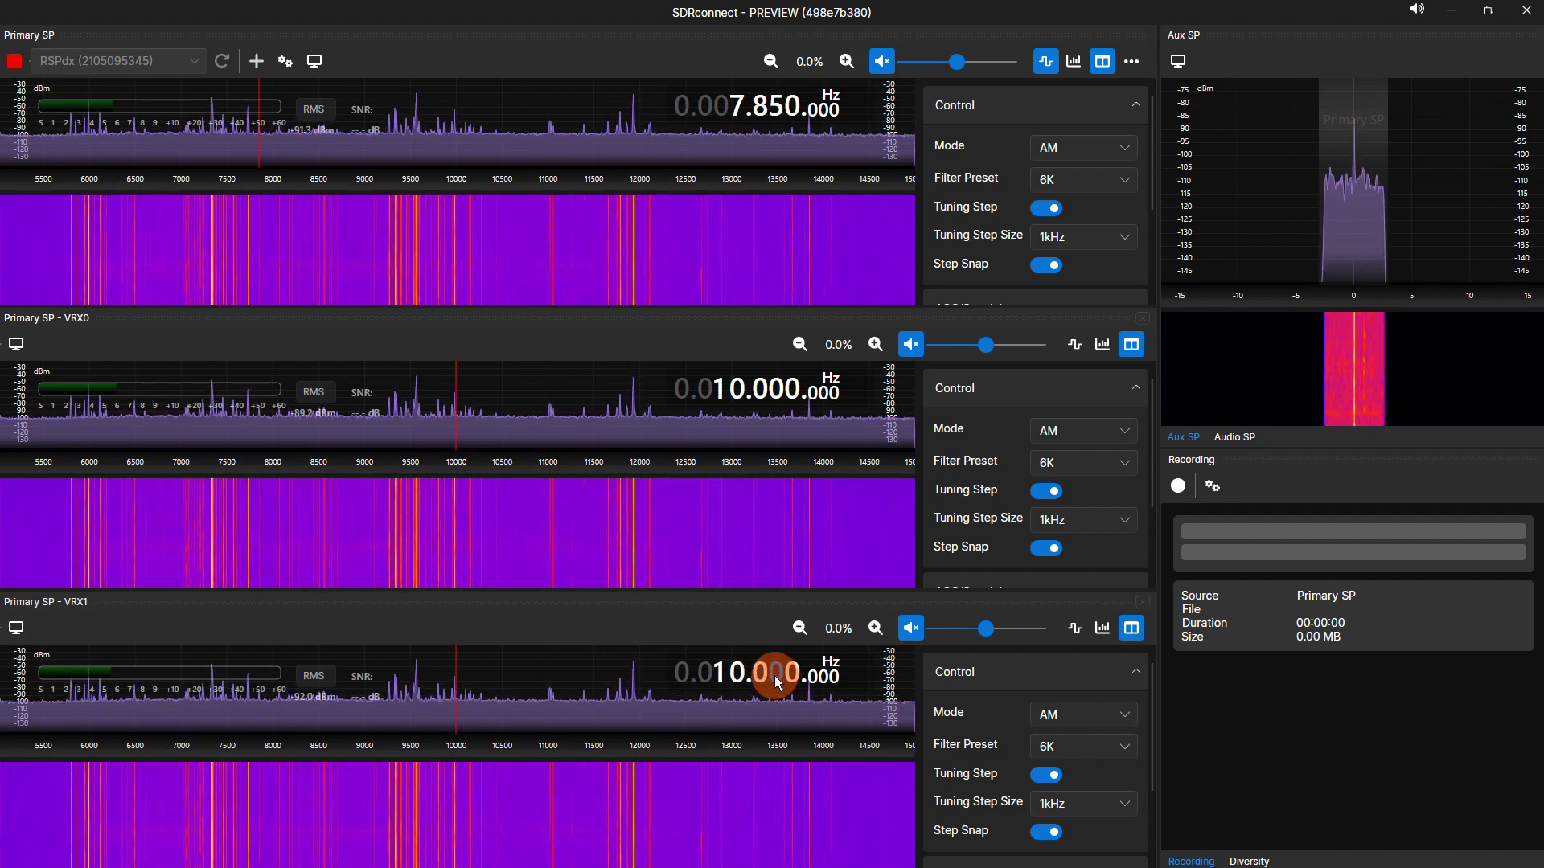
{"action": "scroll", "coordinate": [795, 682], "scroll_direction": "up", "scroll_amount": 2}
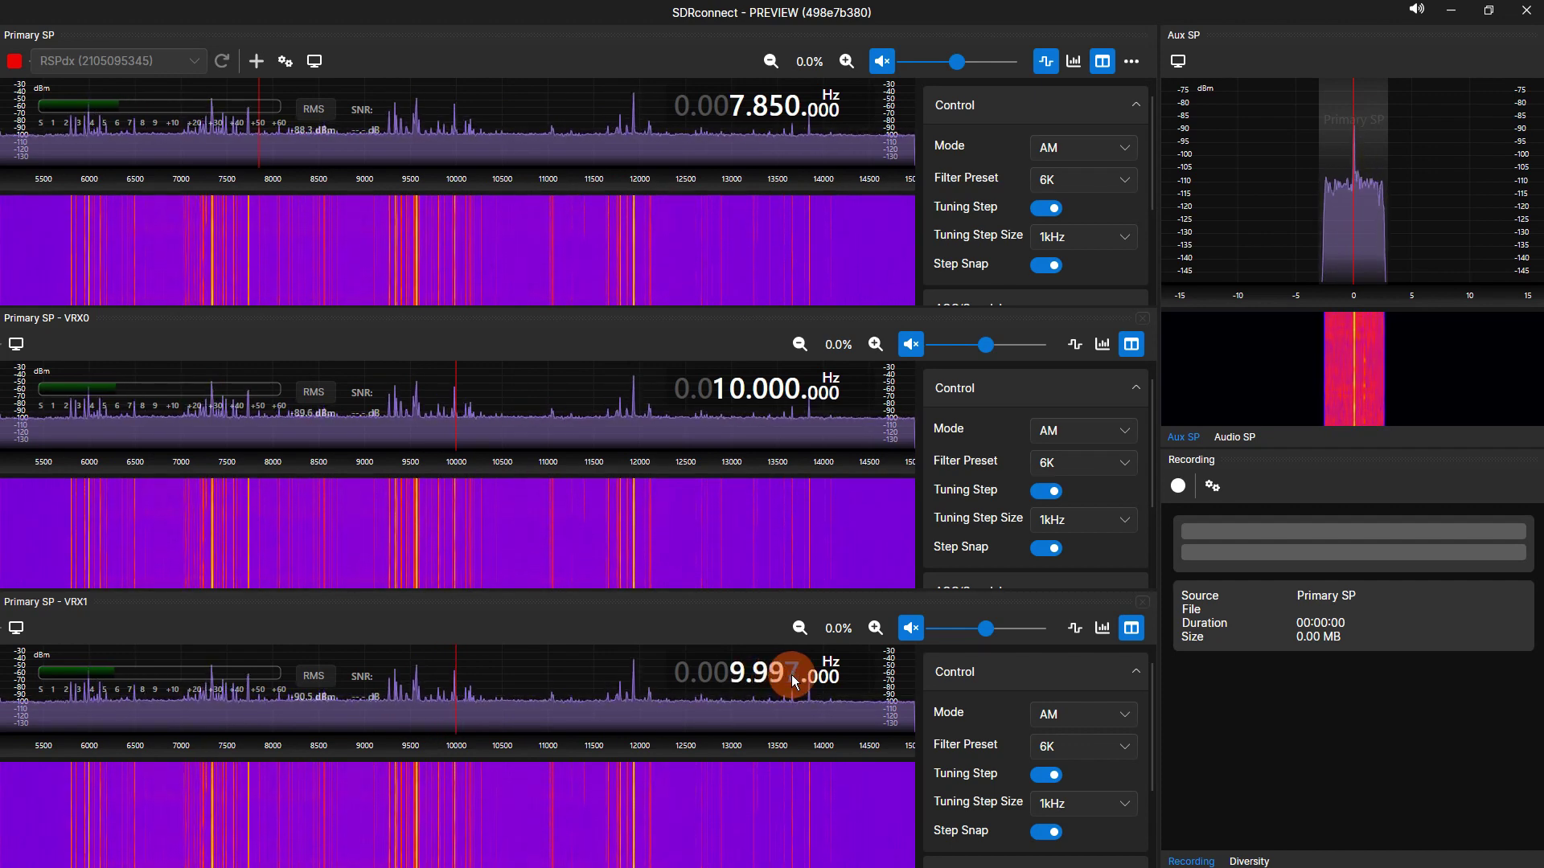
- Switch VRX1 to CW, show it in the aux spectrum, unmute it, and keep the 150Hz filter
{"action": "left_click", "coordinate": [1059, 715]}
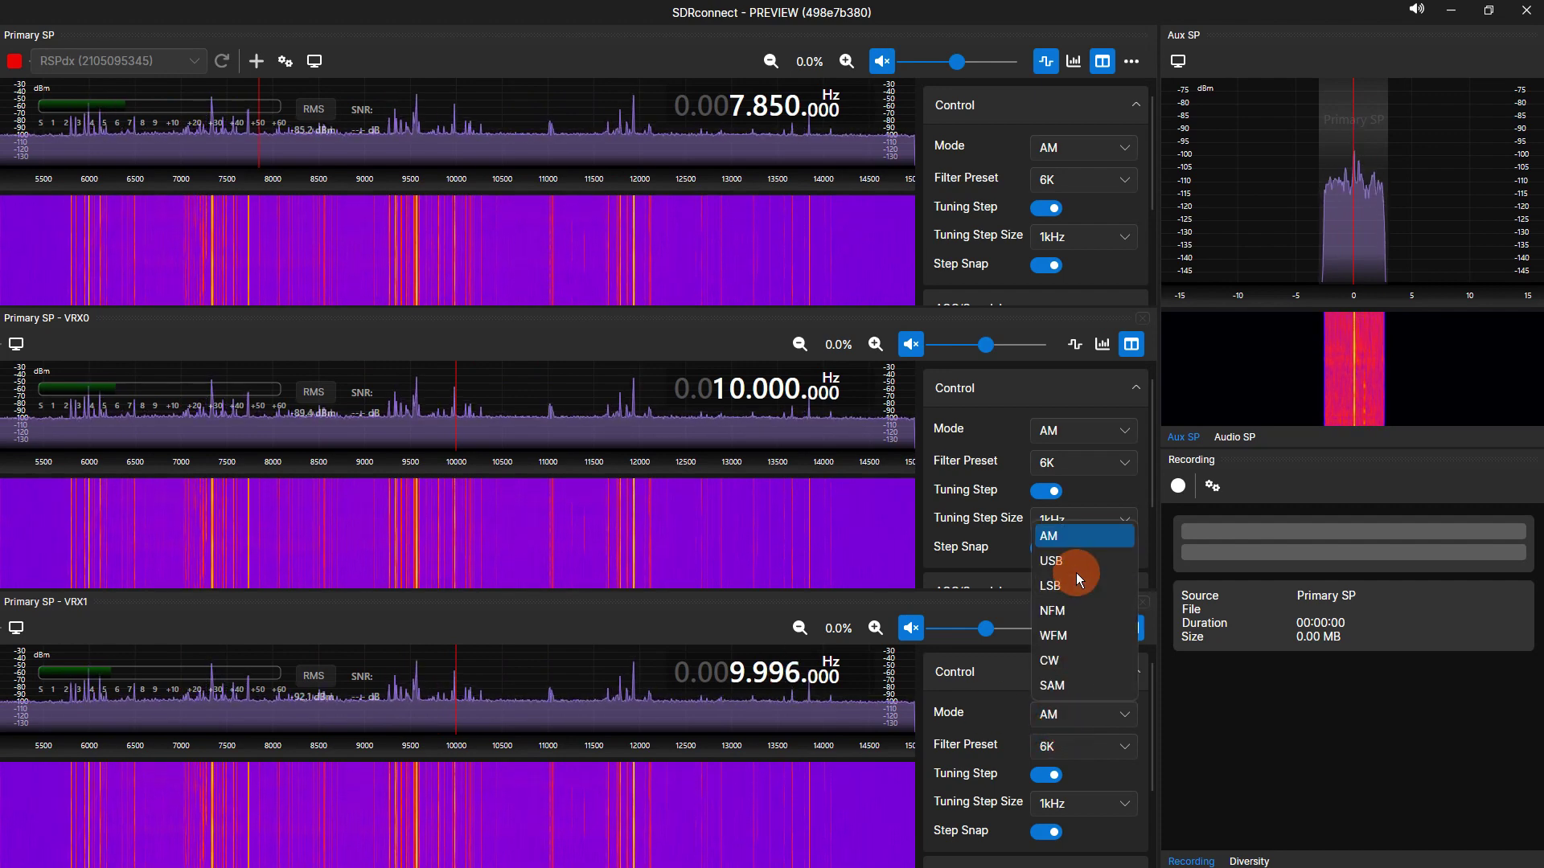
{"action": "left_click", "coordinate": [1069, 658]}
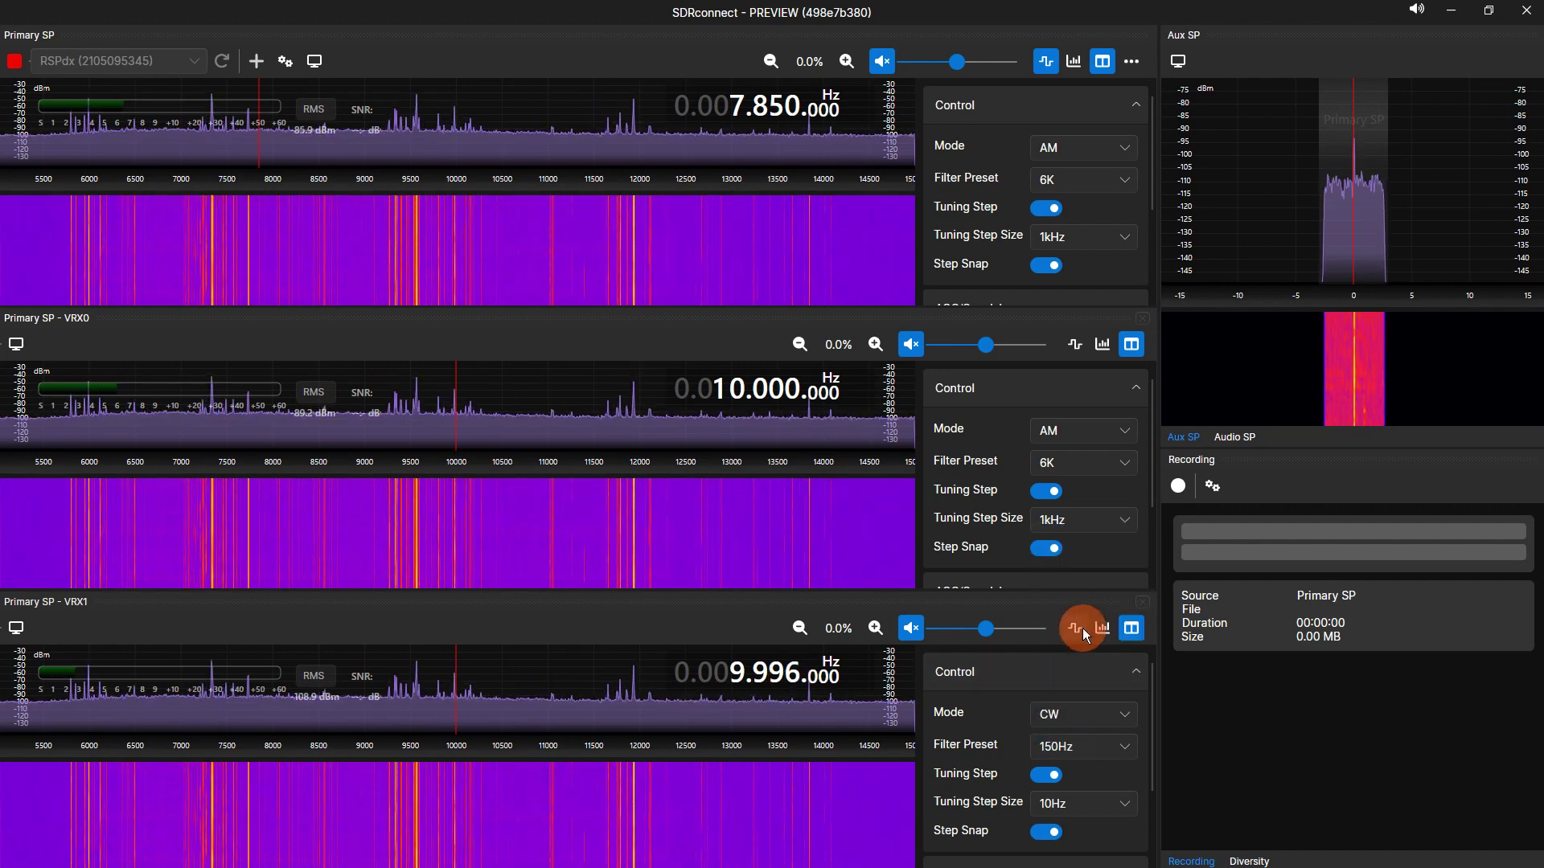
{"action": "left_click", "coordinate": [1083, 629]}
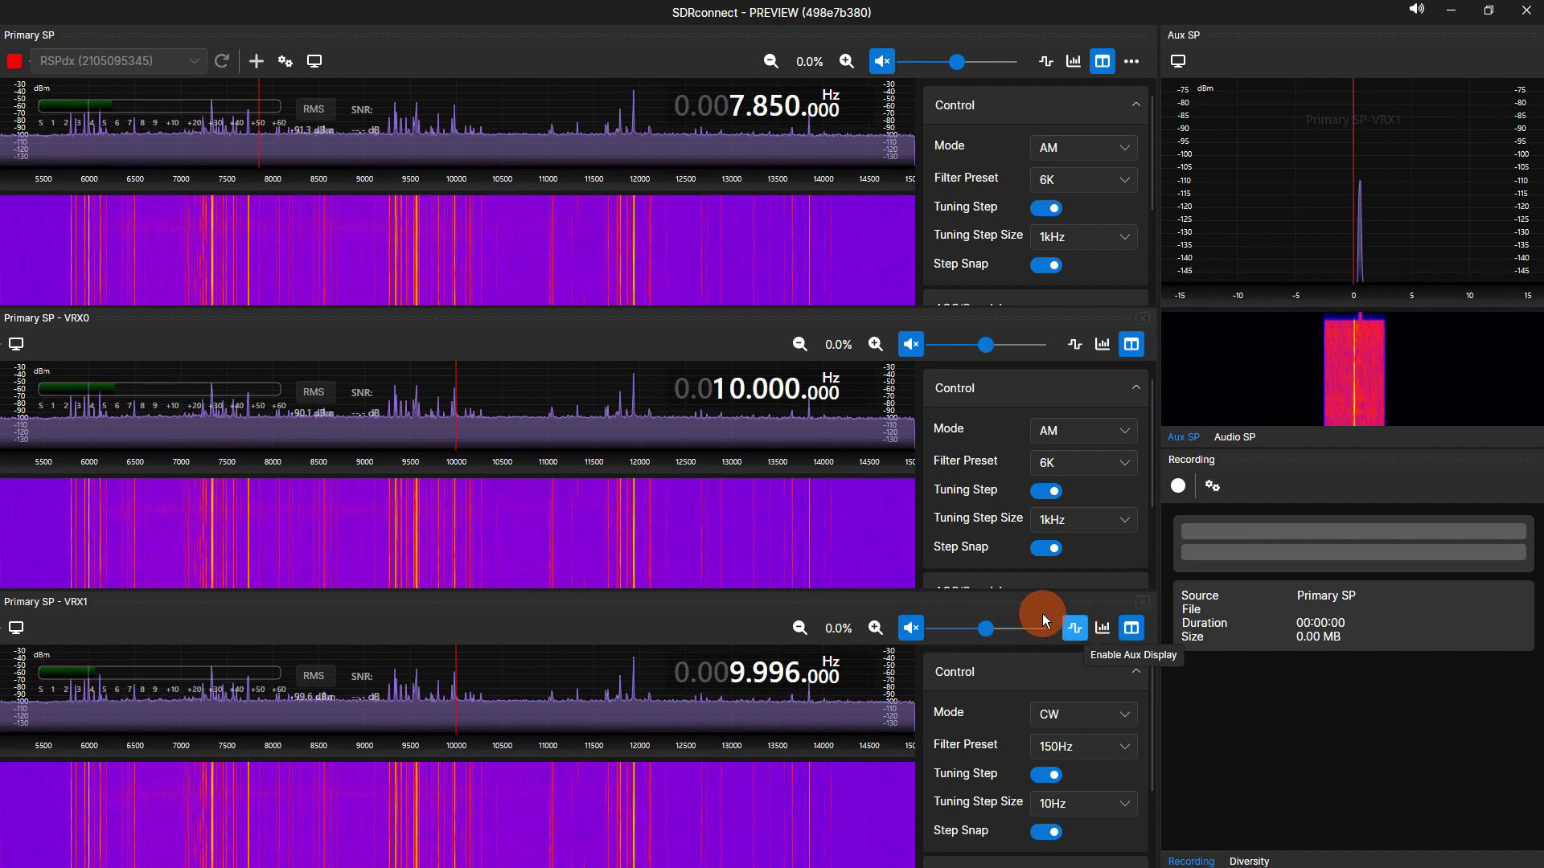
{"action": "left_click", "coordinate": [902, 629]}
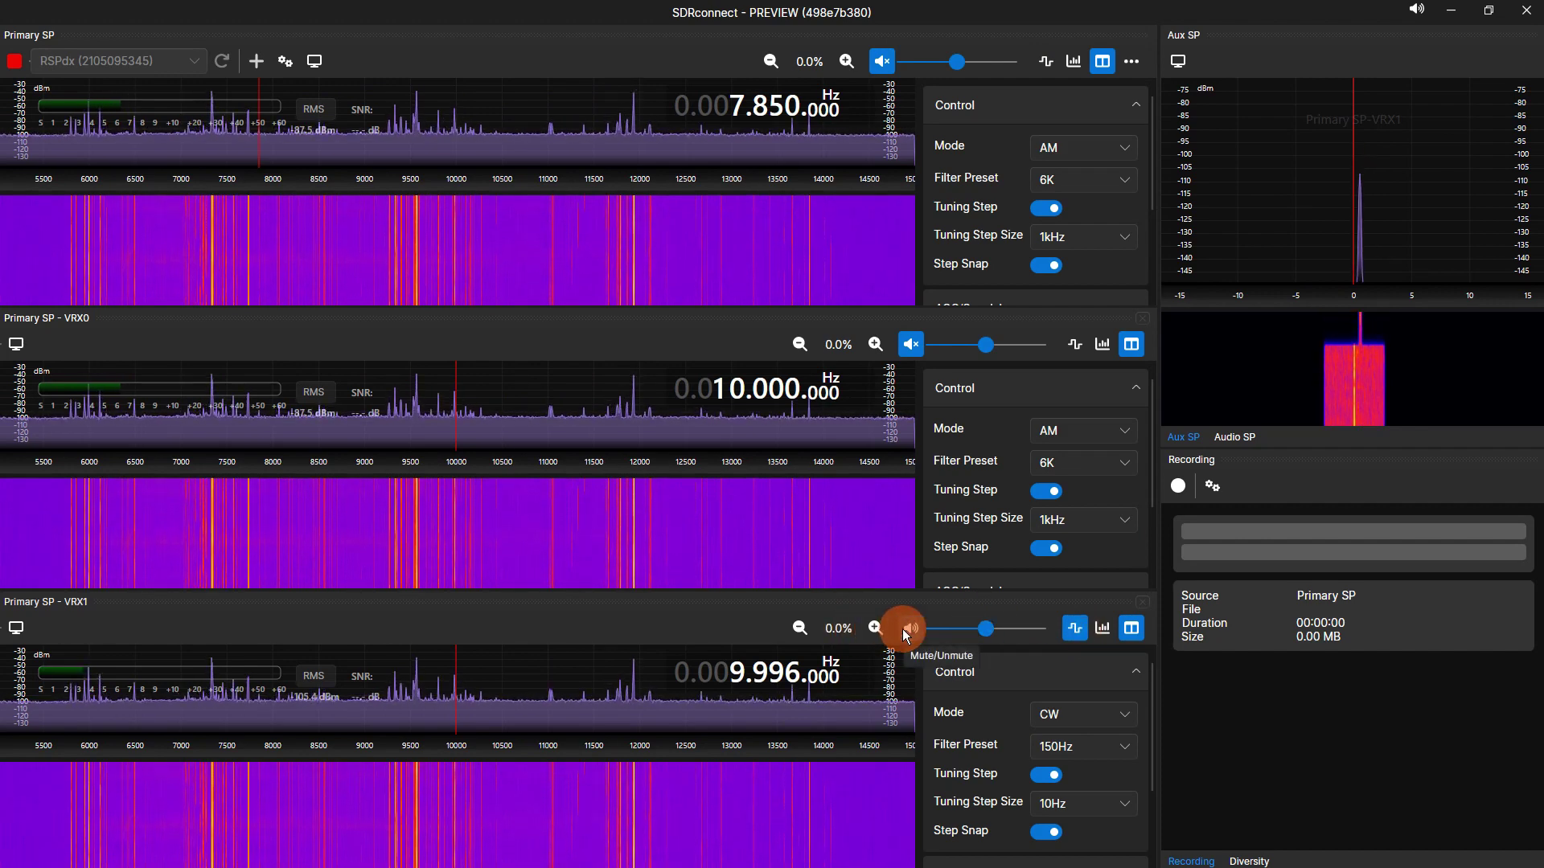
{"action": "left_click", "coordinate": [1091, 740]}
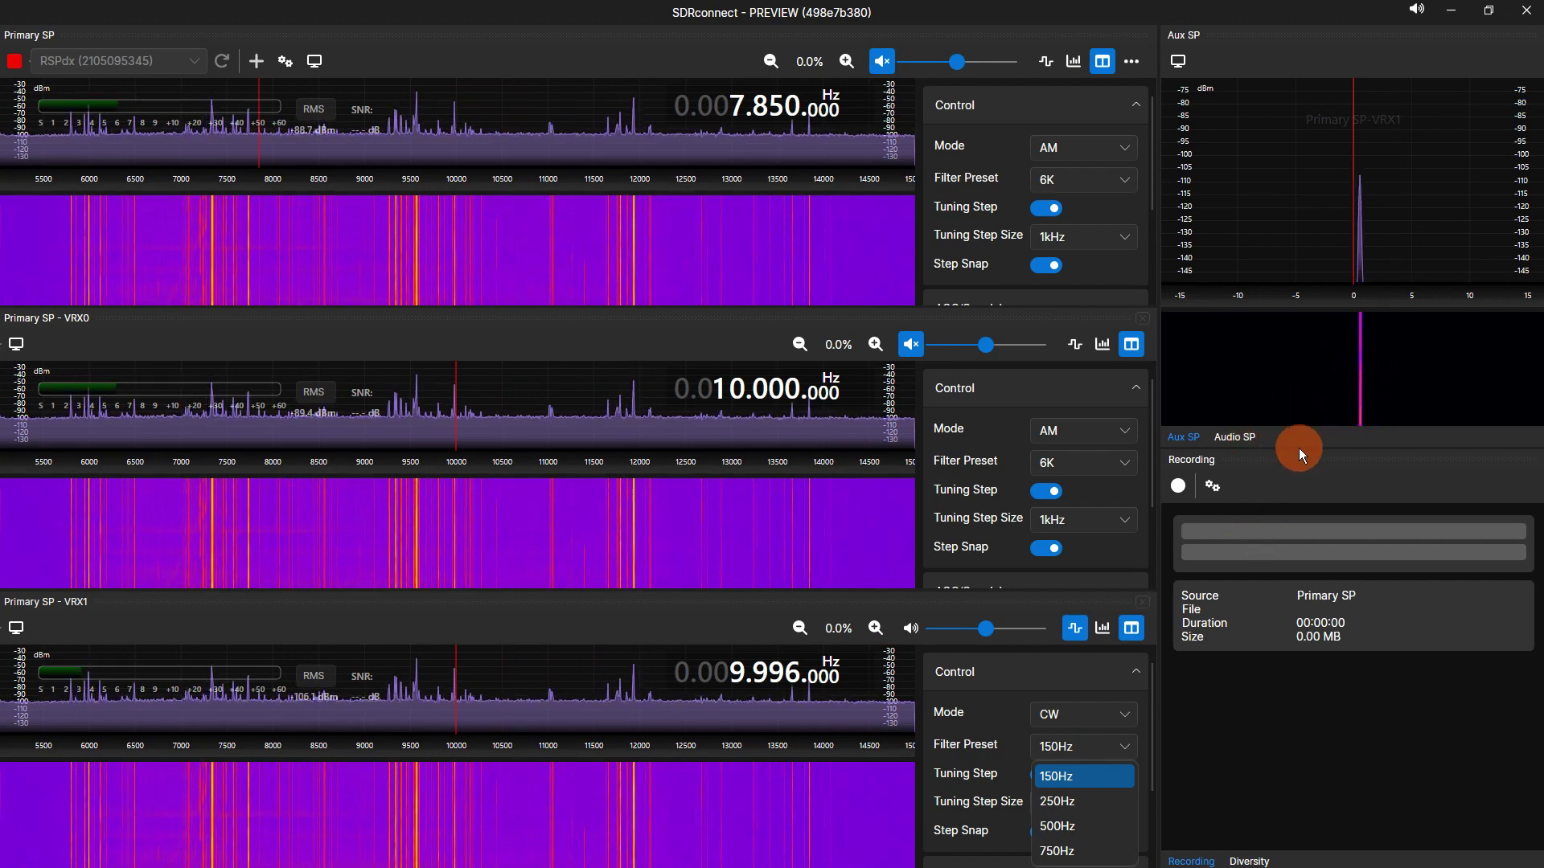
{"action": "left_click", "coordinate": [908, 629]}
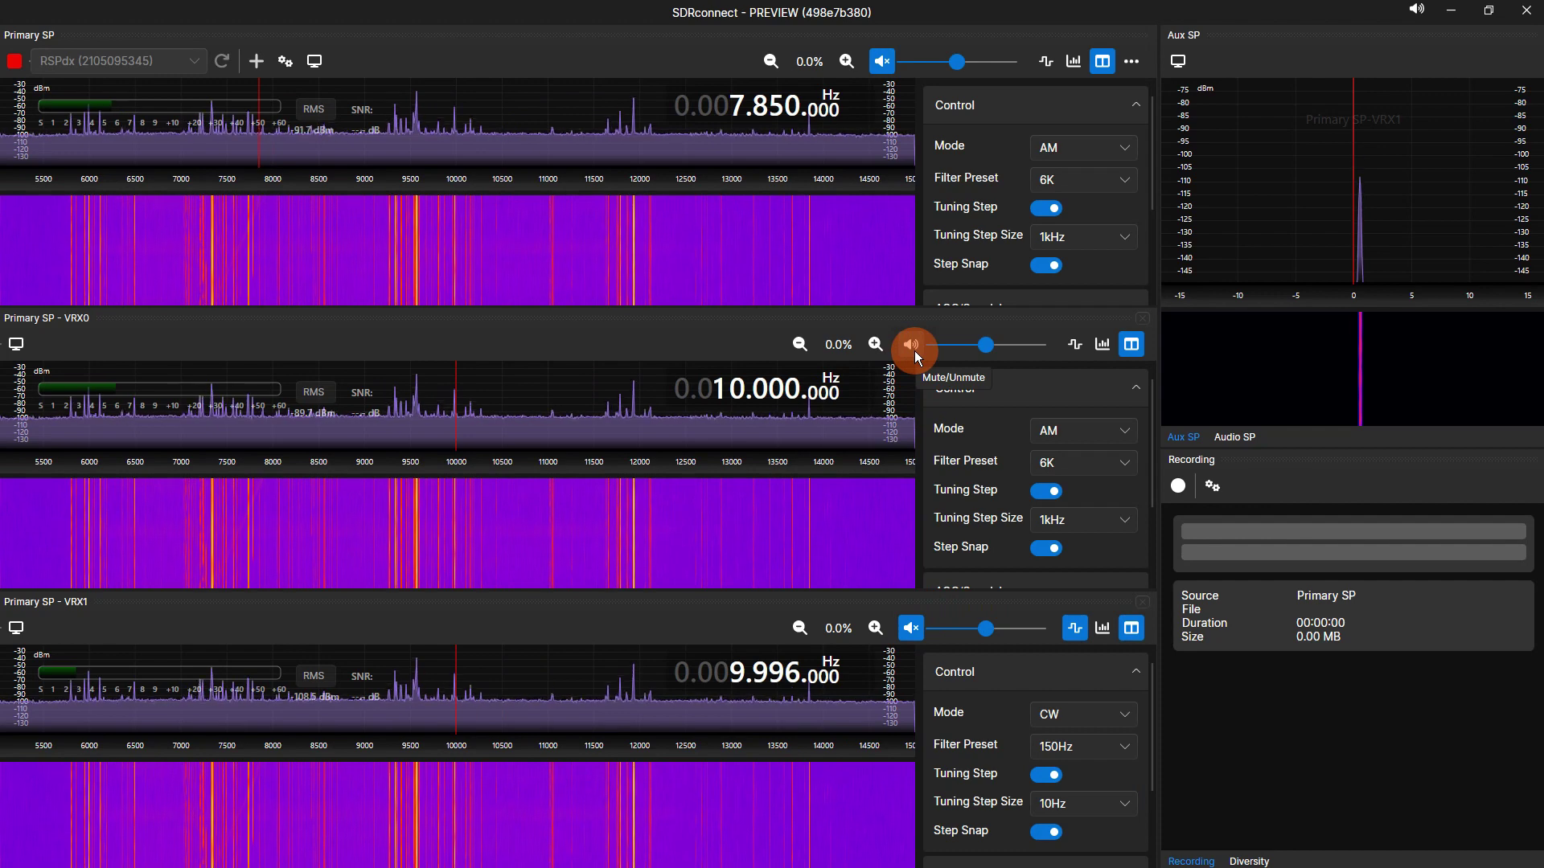
- Mirror VRX0 in the aux spectrum display and set its filter width to 8K
{"action": "left_click", "coordinate": [1076, 345]}
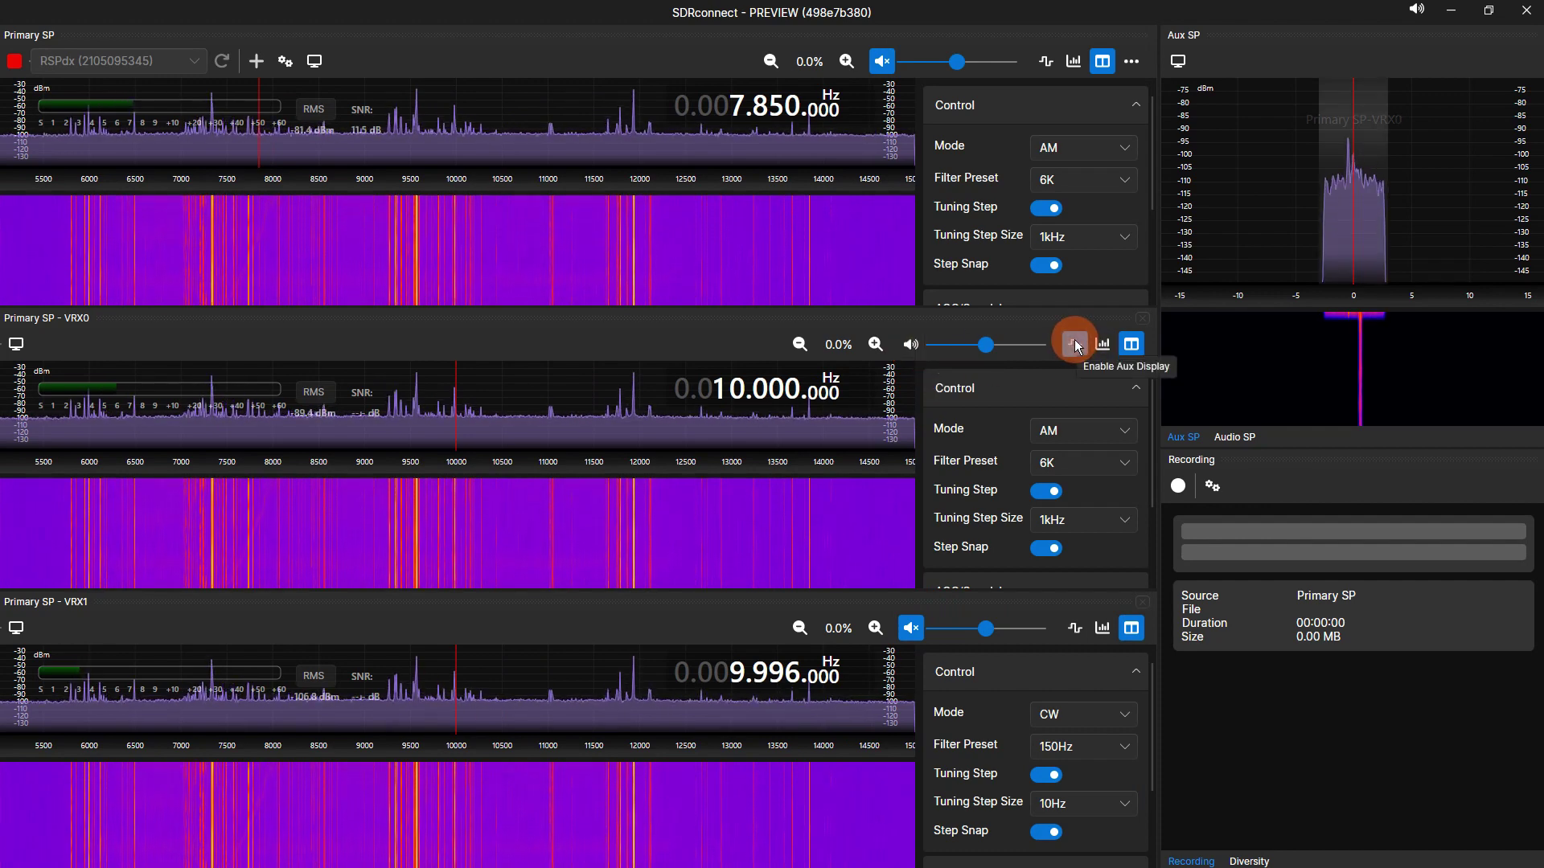
{"action": "left_click", "coordinate": [1076, 344]}
{"action": "left_click", "coordinate": [1045, 463]}
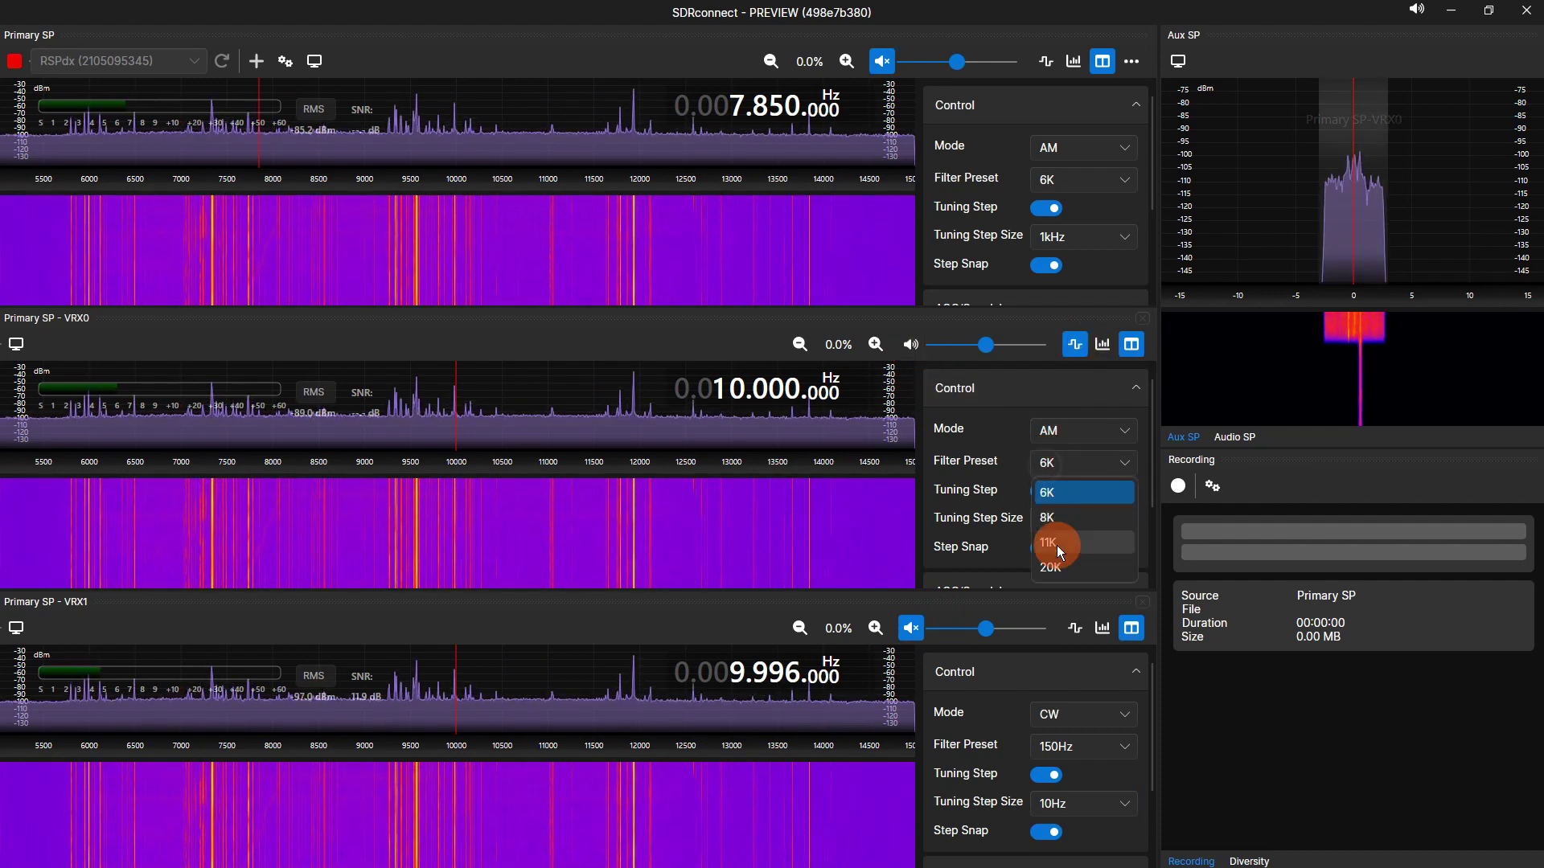
{"action": "left_click", "coordinate": [1058, 523]}
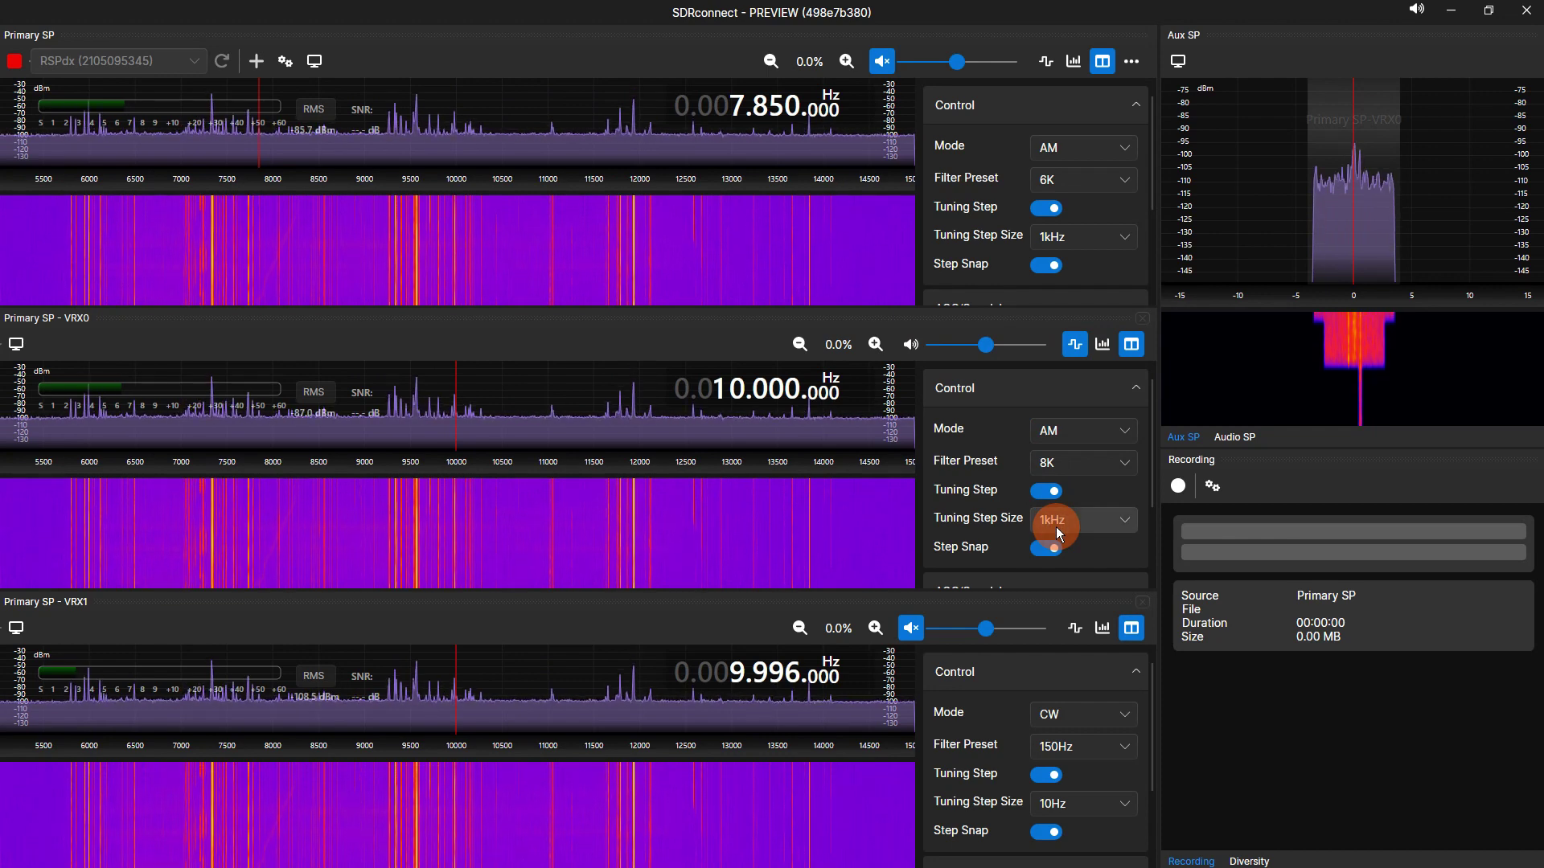
- Mute VRX0's audio and unmute the primary receiver, ready to widen its filter
{"action": "left_click", "coordinate": [912, 346]}
{"action": "left_click", "coordinate": [883, 61]}
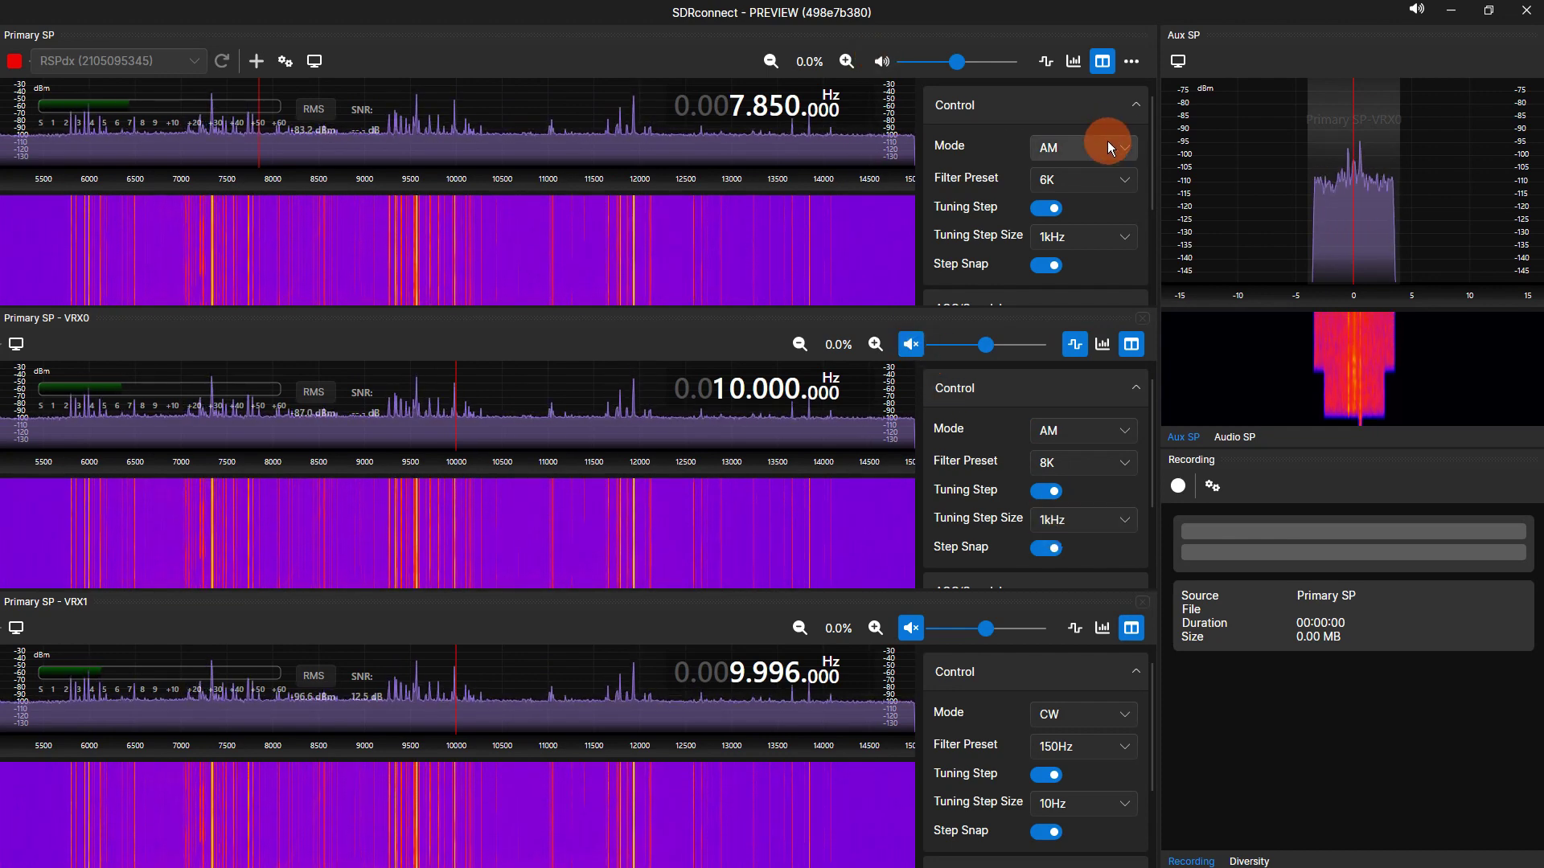
{"action": "left_click", "coordinate": [1078, 183]}
- Set the primary receiver's filter width to 8K
{"action": "left_click", "coordinate": [1054, 236]}
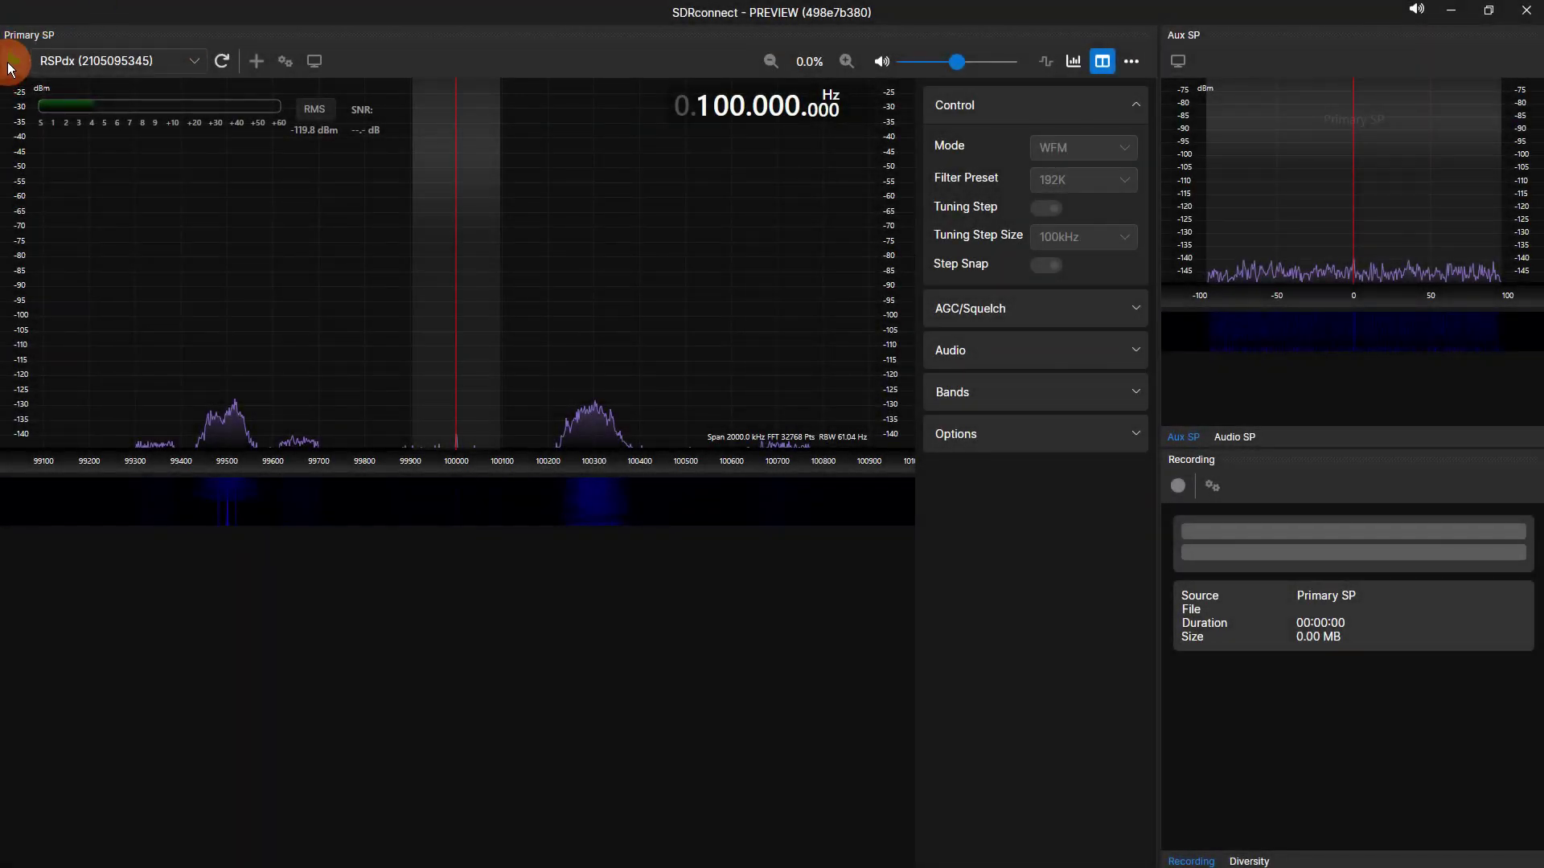
- Start the radio on Antenna C with the RF notch filter turned on
{"action": "left_click", "coordinate": [15, 56]}
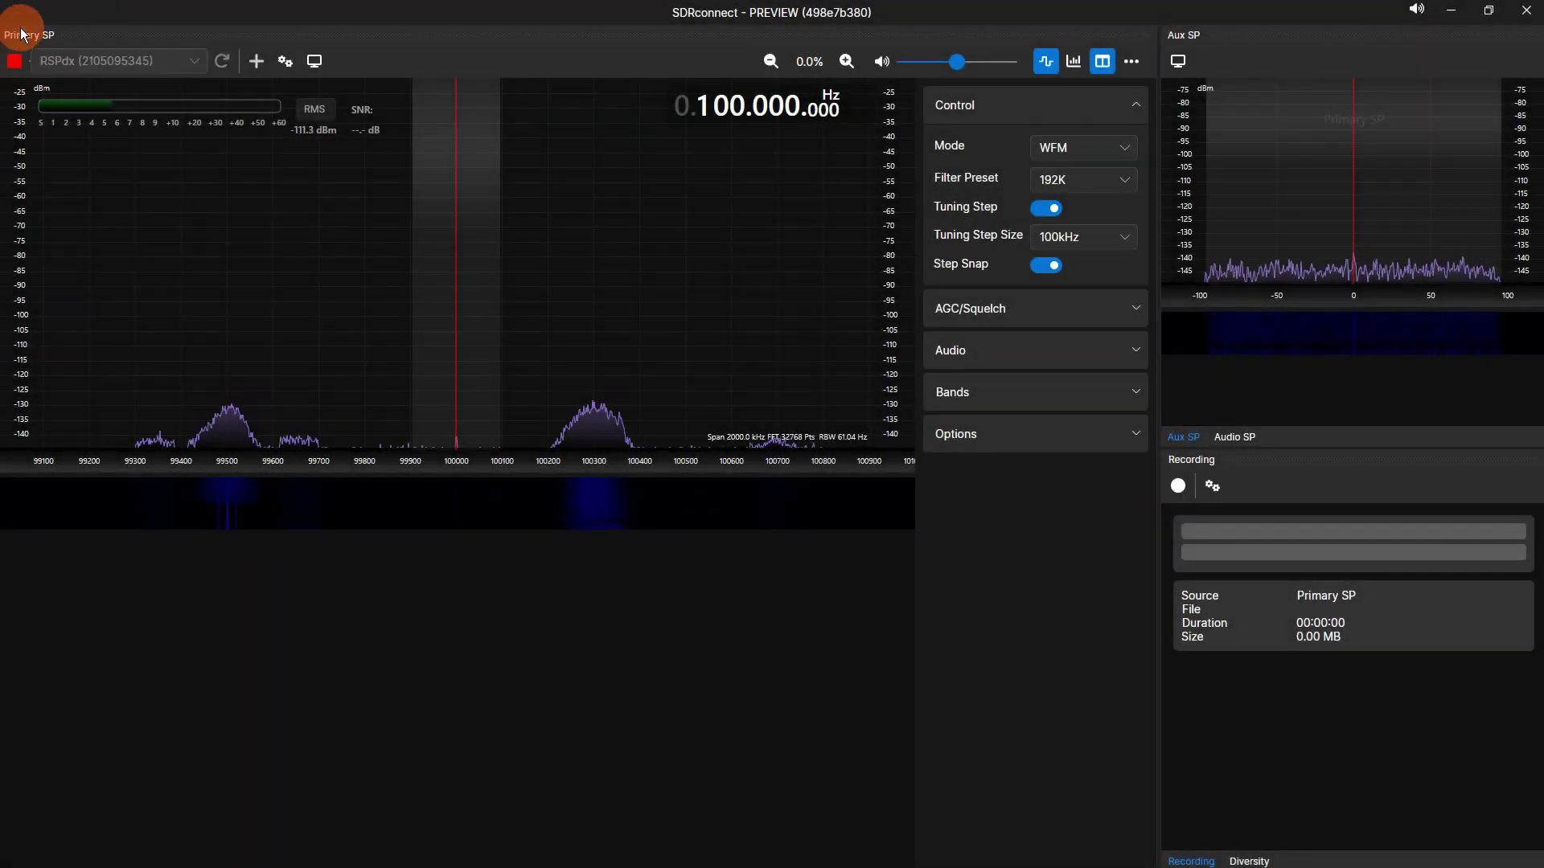
{"action": "left_click", "coordinate": [283, 62]}
{"action": "left_click", "coordinate": [460, 138]}
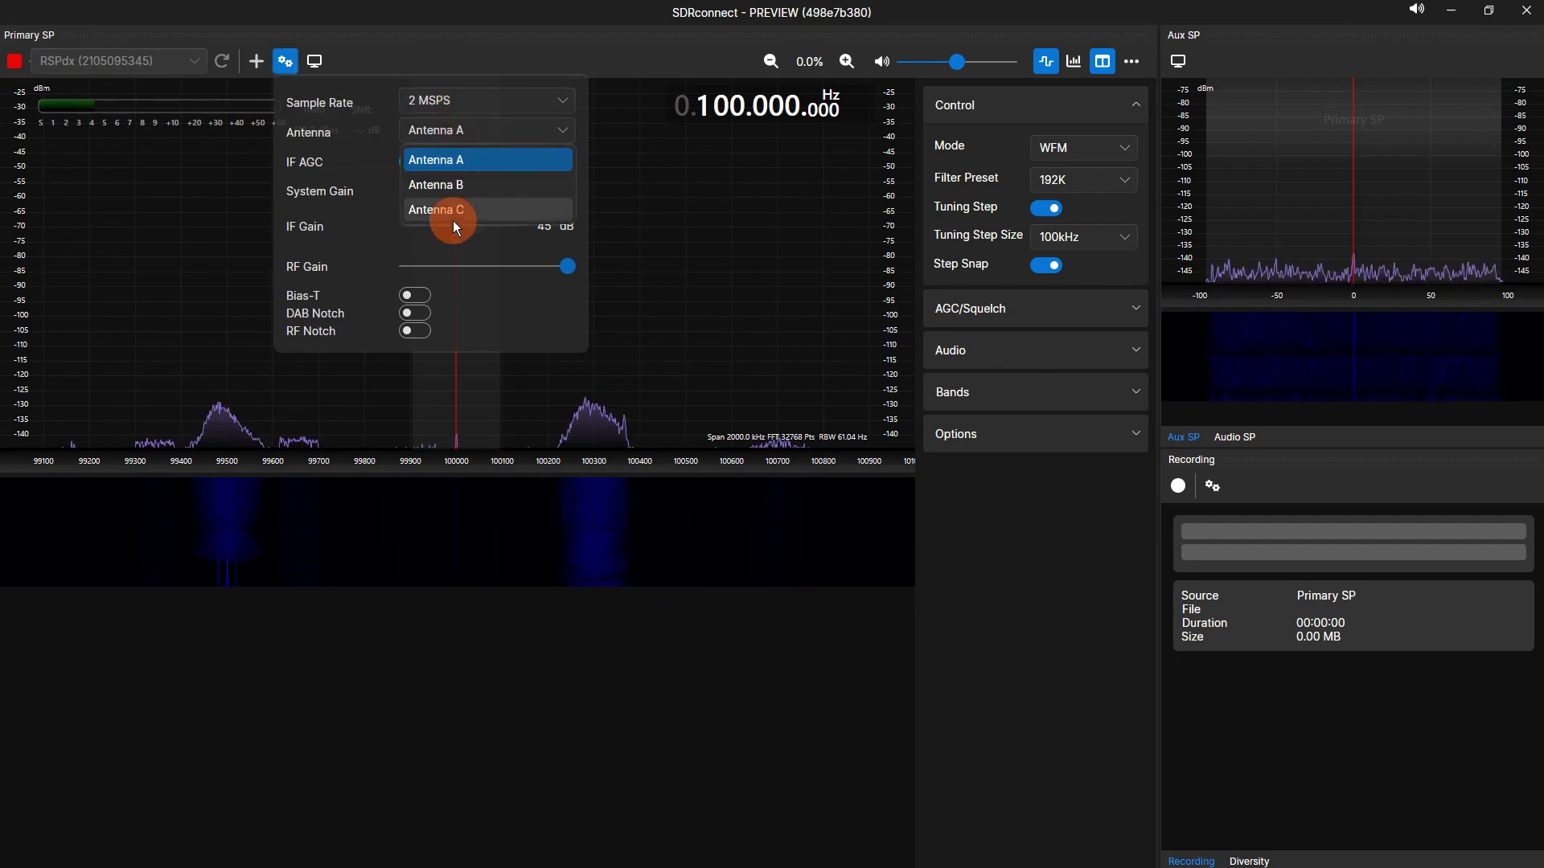
{"action": "left_click", "coordinate": [452, 214]}
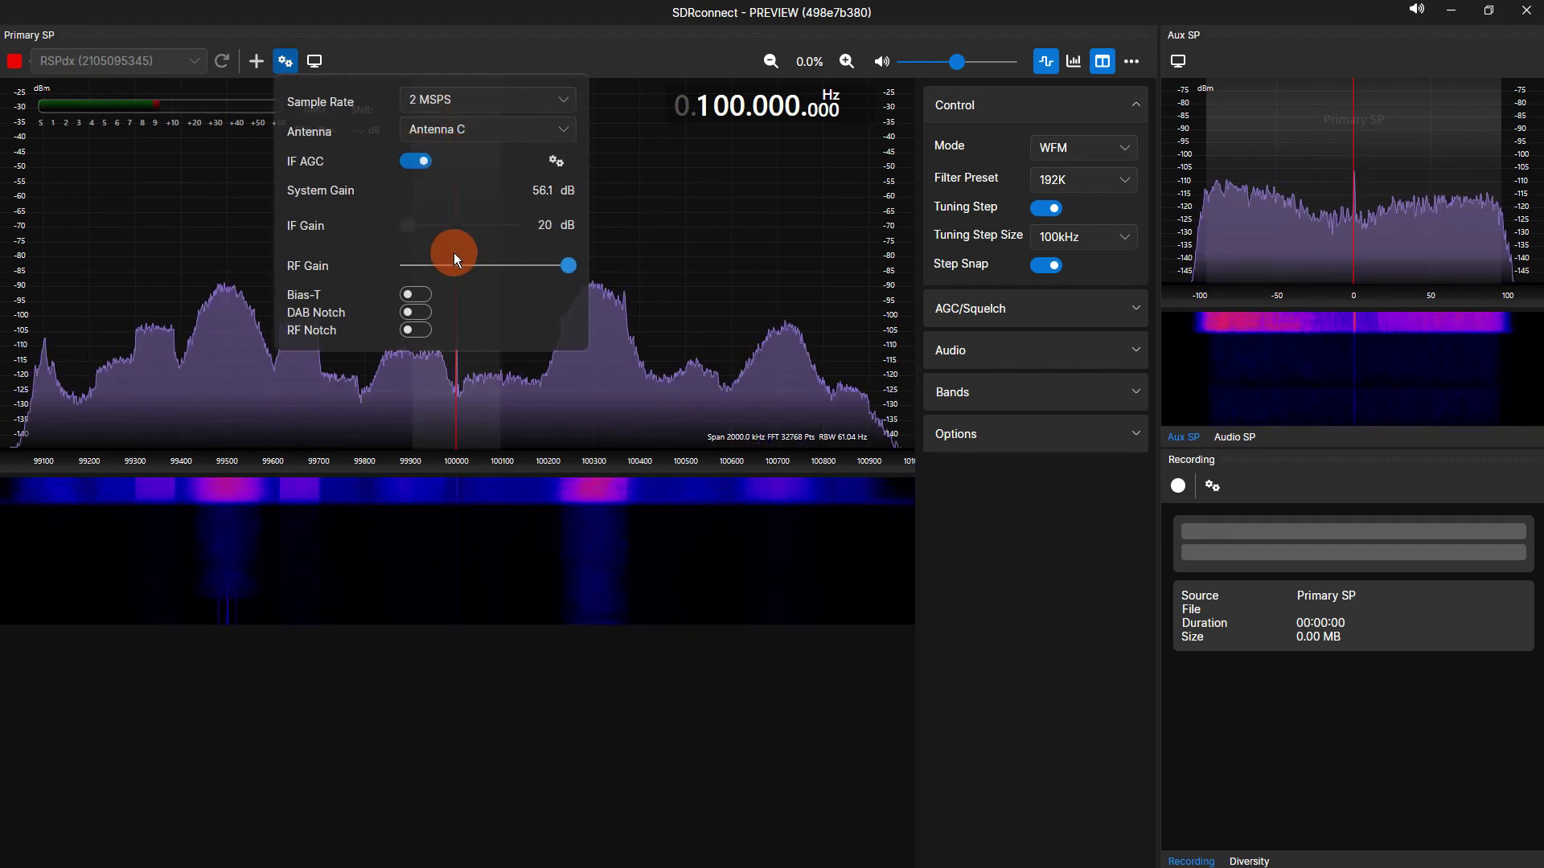
{"action": "left_click", "coordinate": [409, 331]}
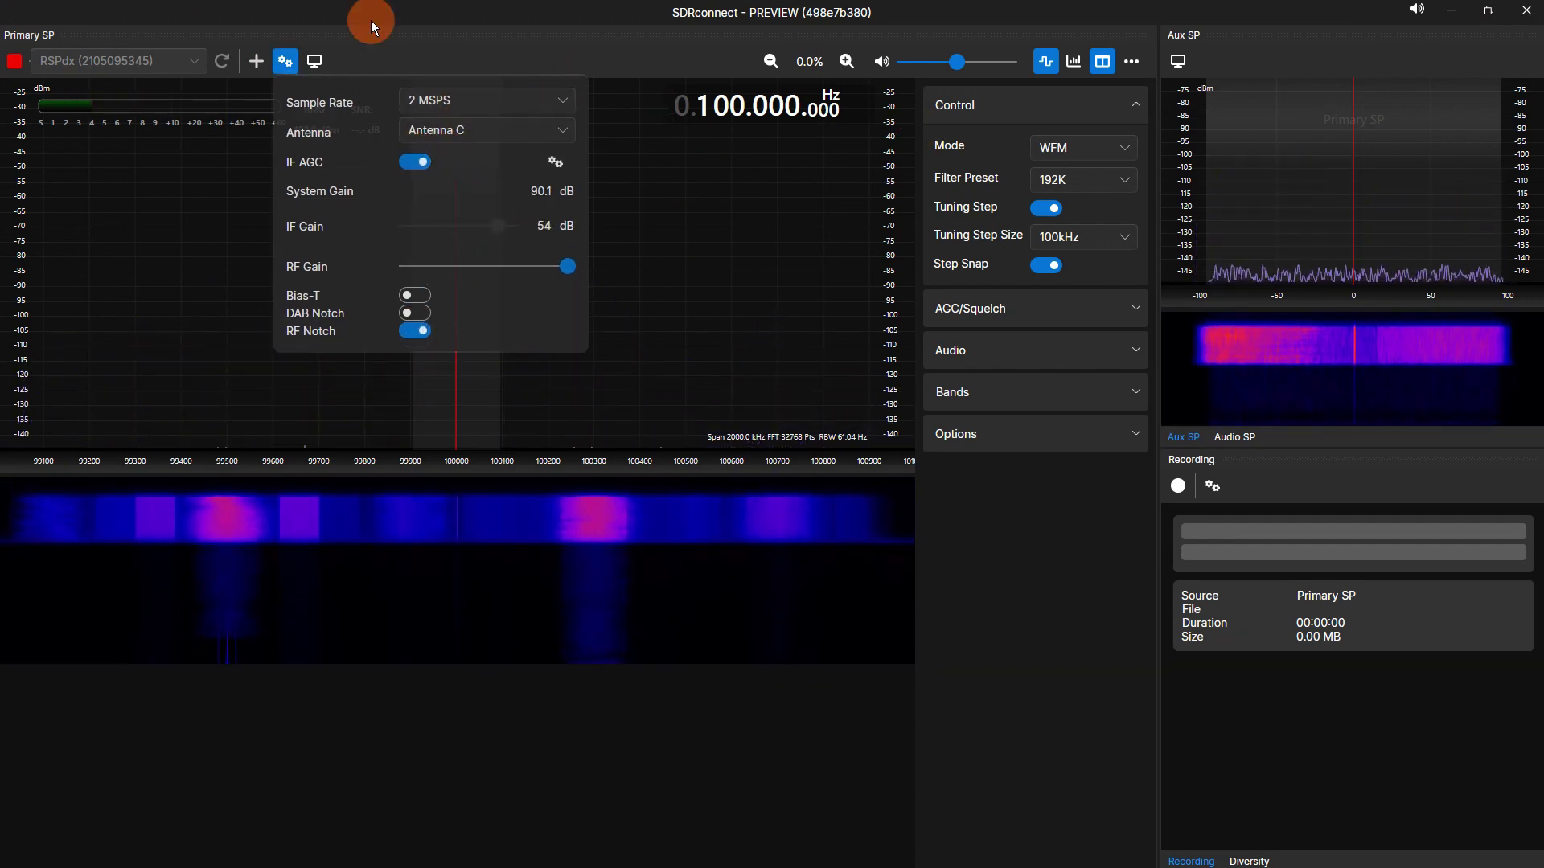
{"action": "left_click", "coordinate": [273, 58]}
- Tune the primary receiver to about 7.07 MHz in USB mode, stepping up toward 7.076
{"action": "scroll", "coordinate": [740, 108], "scroll_direction": "down", "scroll_amount": 7}
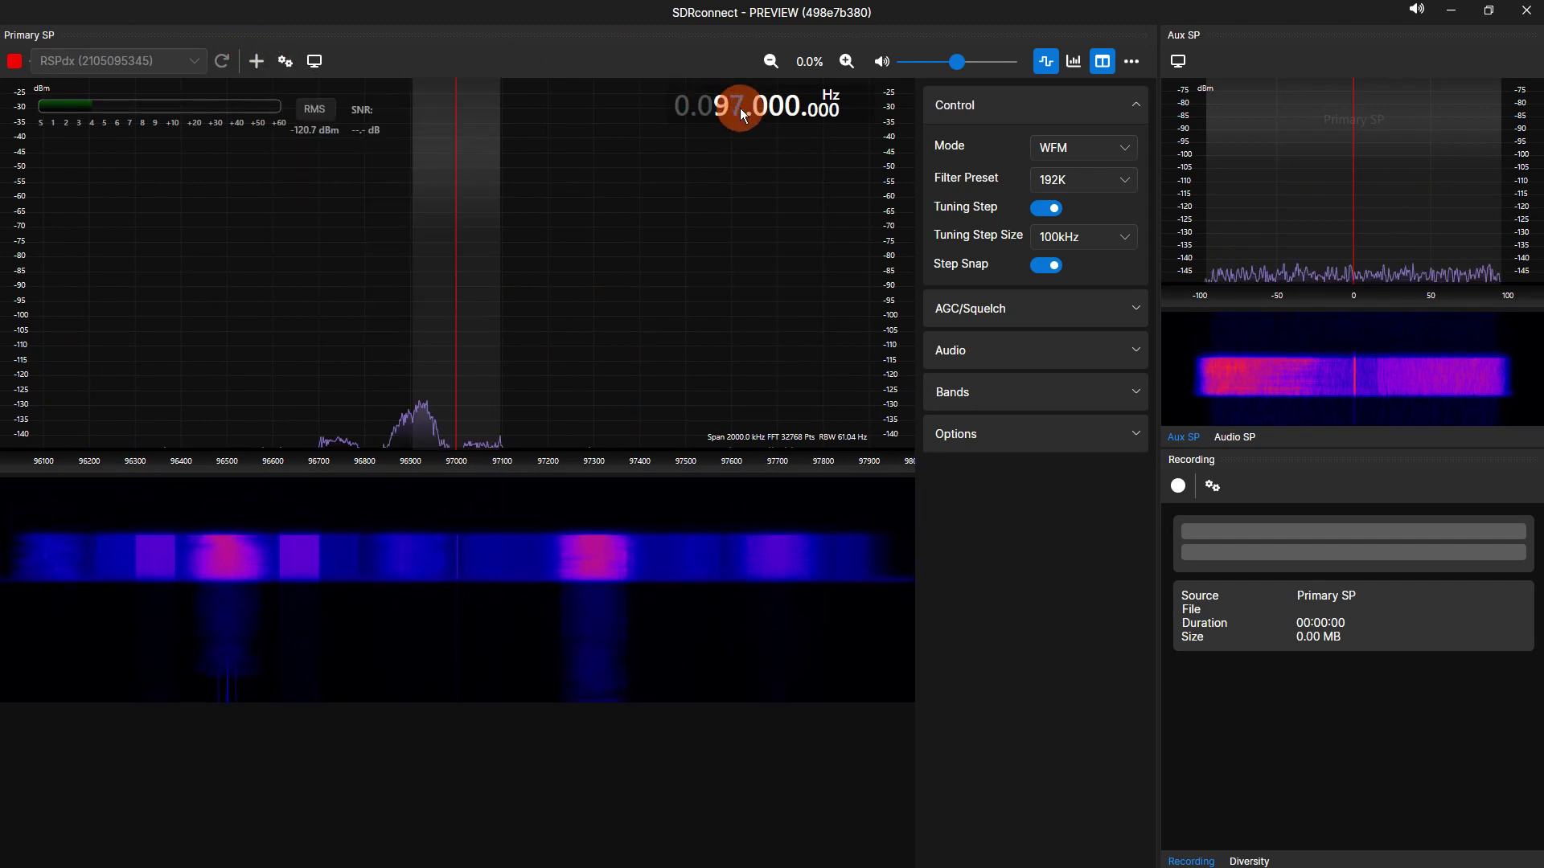
{"action": "scroll", "coordinate": [740, 107], "scroll_direction": "down", "scroll_amount": 8}
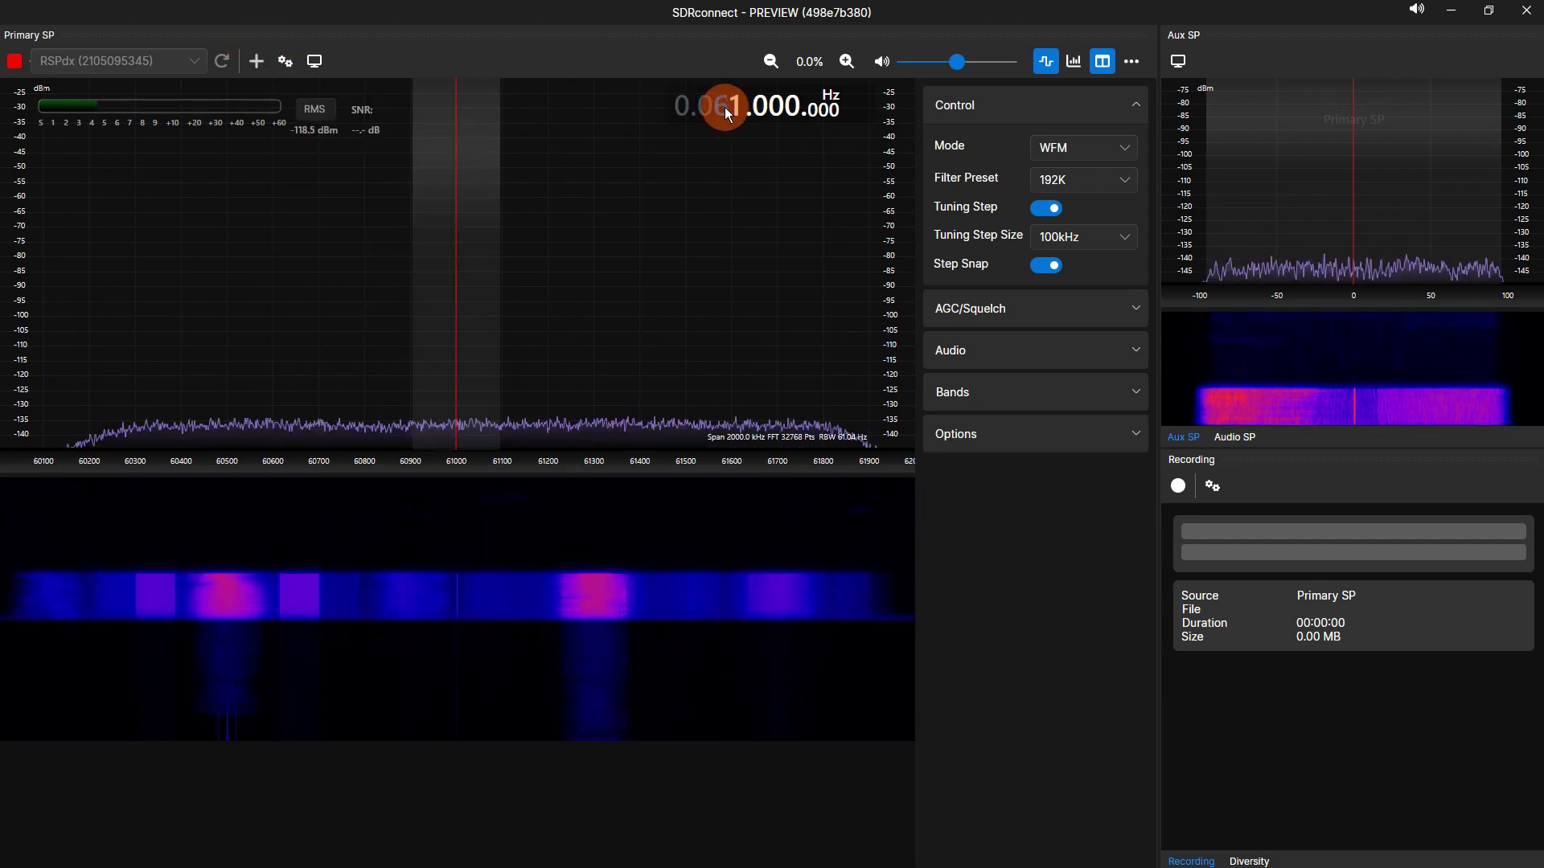
{"action": "scroll", "coordinate": [726, 108], "scroll_direction": "down", "scroll_amount": 4}
{"action": "scroll", "coordinate": [727, 107], "scroll_direction": "down", "scroll_amount": 20}
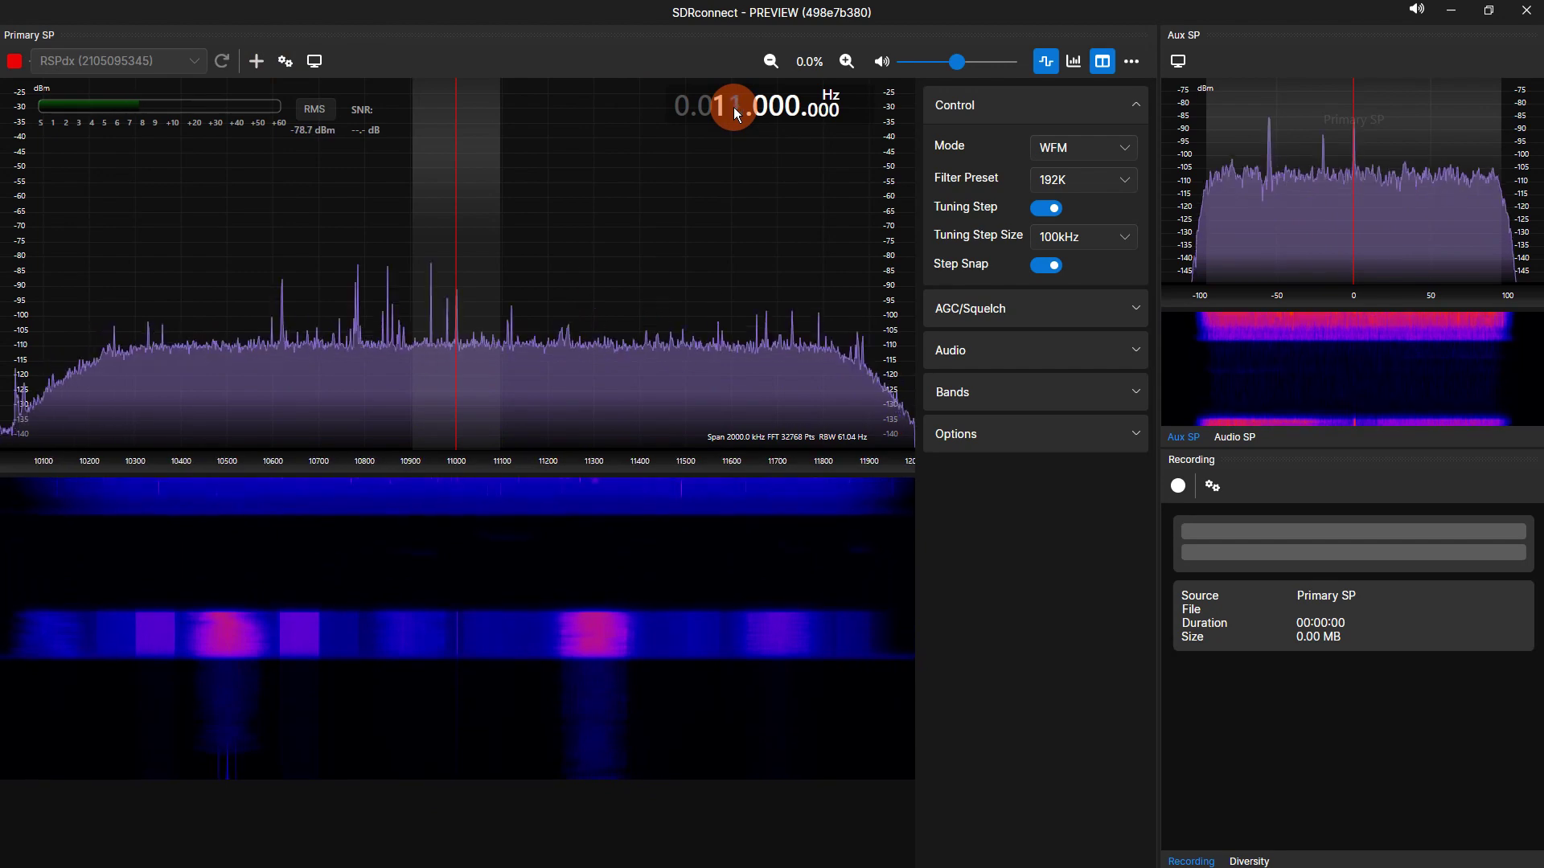
{"action": "scroll", "coordinate": [734, 108], "scroll_direction": "up", "scroll_amount": 1}
{"action": "scroll", "coordinate": [780, 107], "scroll_direction": "up", "scroll_amount": 4}
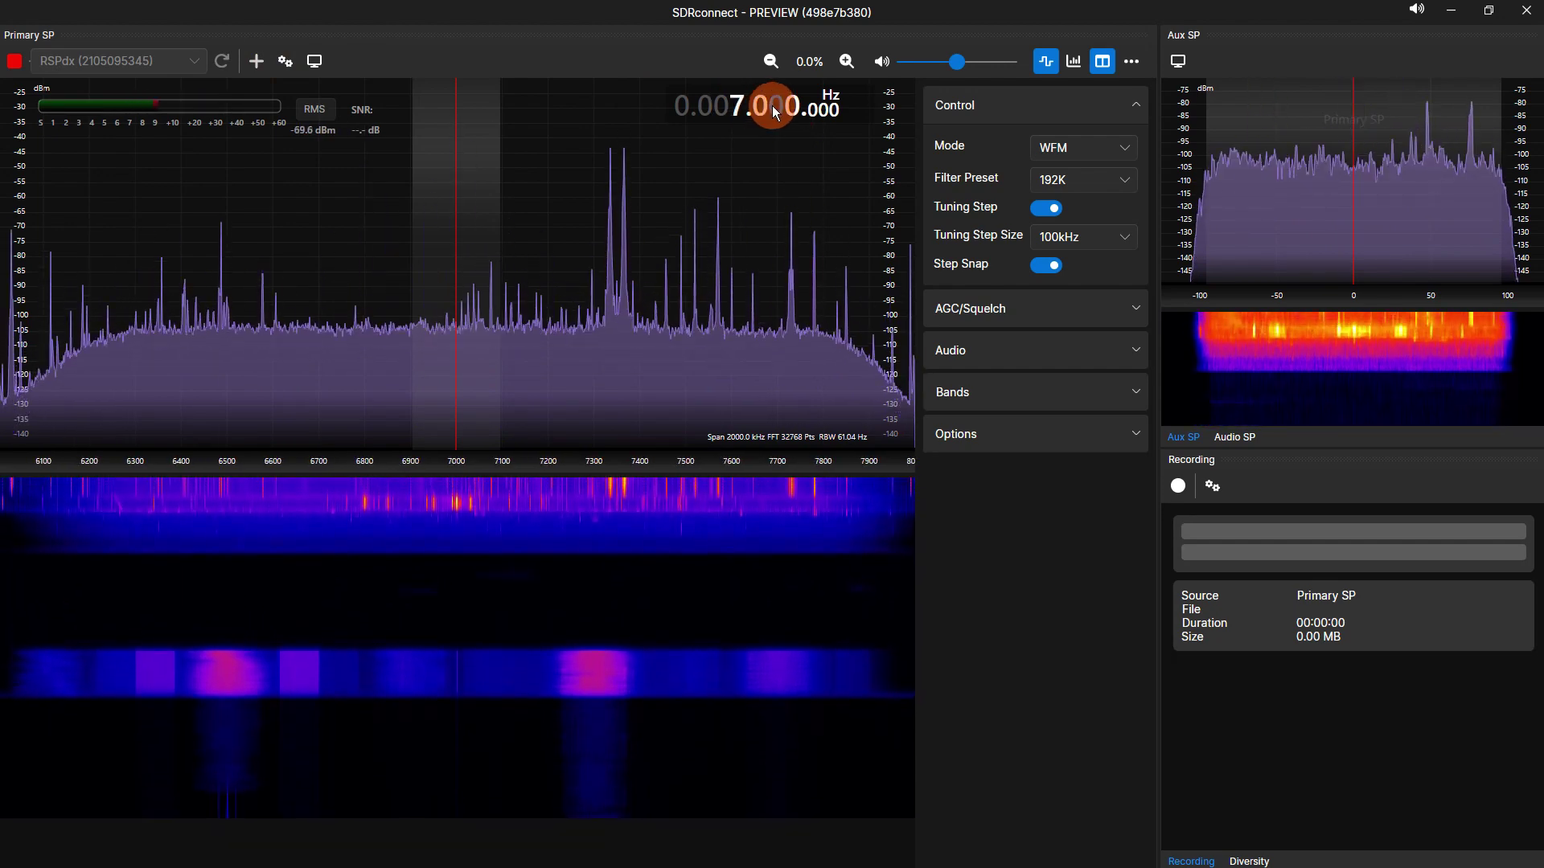
{"action": "left_click", "coordinate": [1070, 148]}
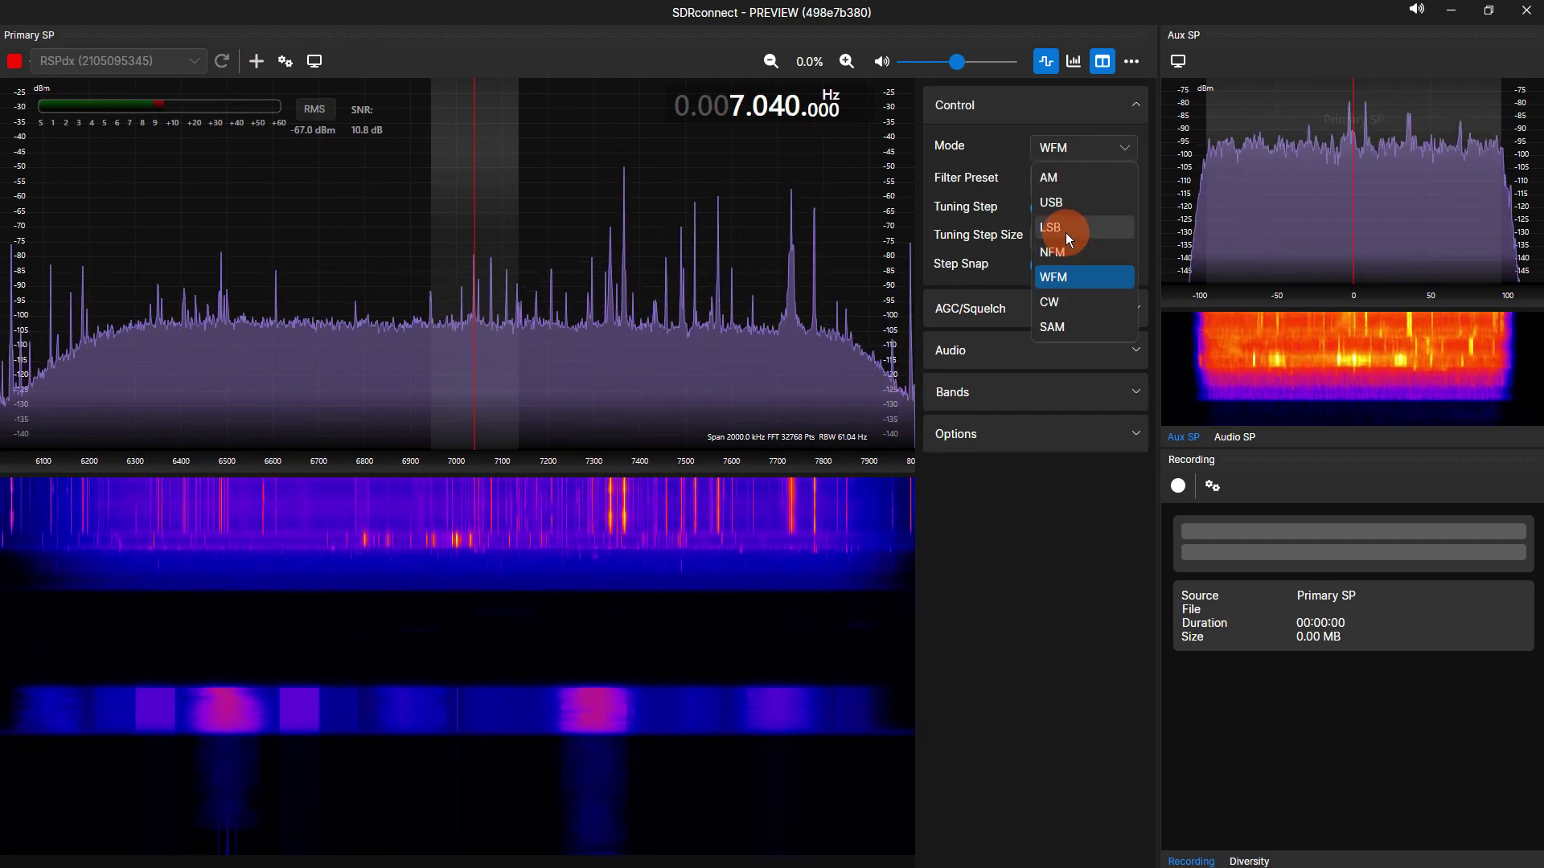
{"action": "left_click", "coordinate": [1066, 207]}
{"action": "left_click", "coordinate": [776, 106]}
{"action": "left_click", "coordinate": [775, 106]}
{"action": "left_click", "coordinate": [775, 106]}
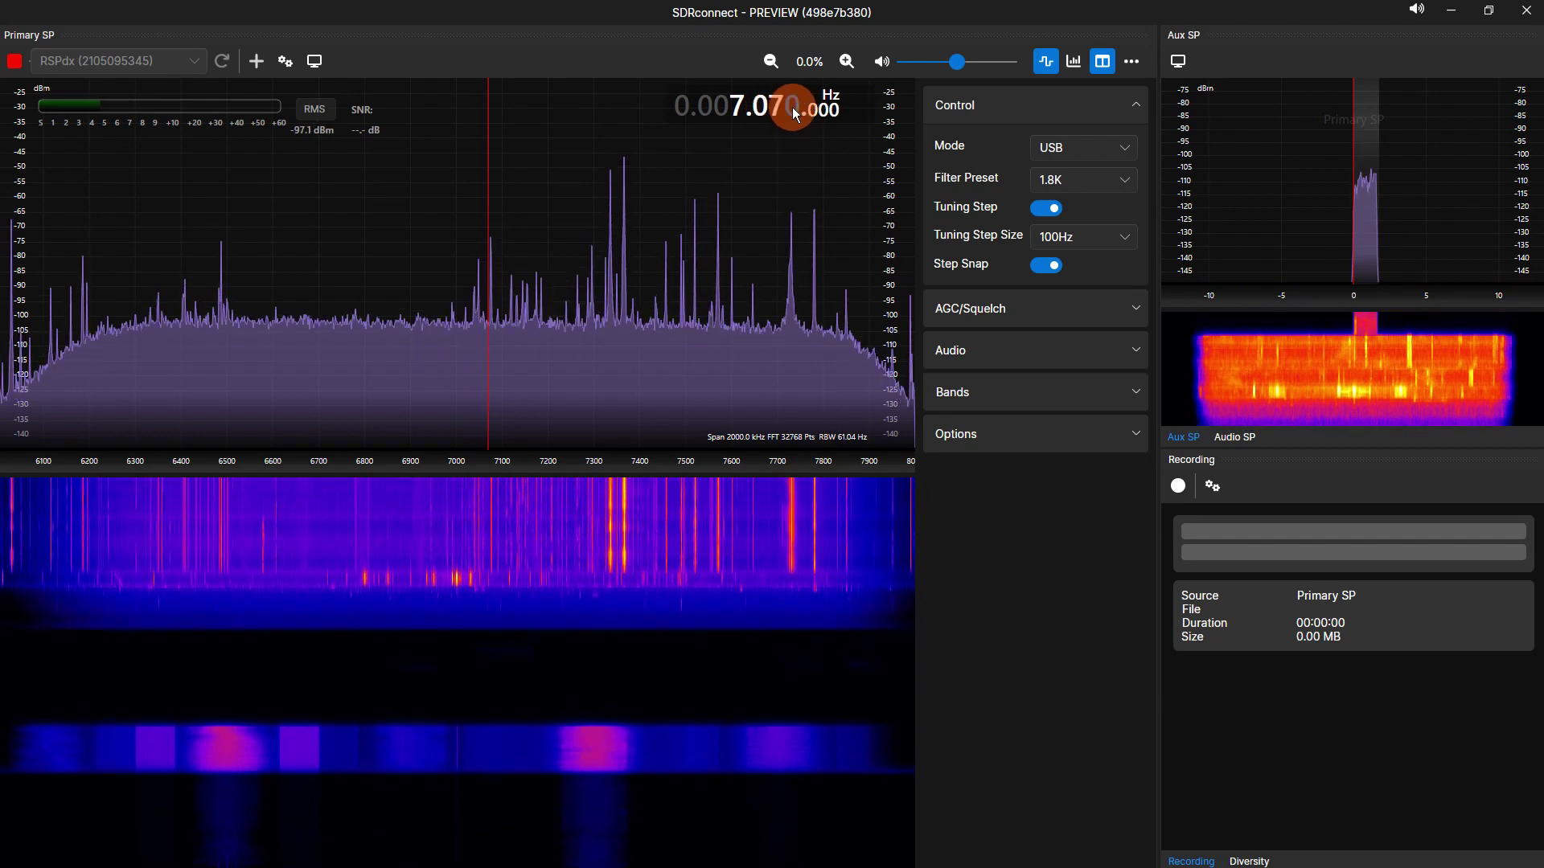
- Raise the frequency to 7.076 MHz and set the filter width to 3K
{"action": "left_click", "coordinate": [793, 108]}
{"action": "left_click", "coordinate": [792, 108]}
{"action": "left_click", "coordinate": [793, 108]}
{"action": "left_click", "coordinate": [793, 108]}
{"action": "left_click", "coordinate": [793, 108]}
{"action": "left_click", "coordinate": [793, 108]}
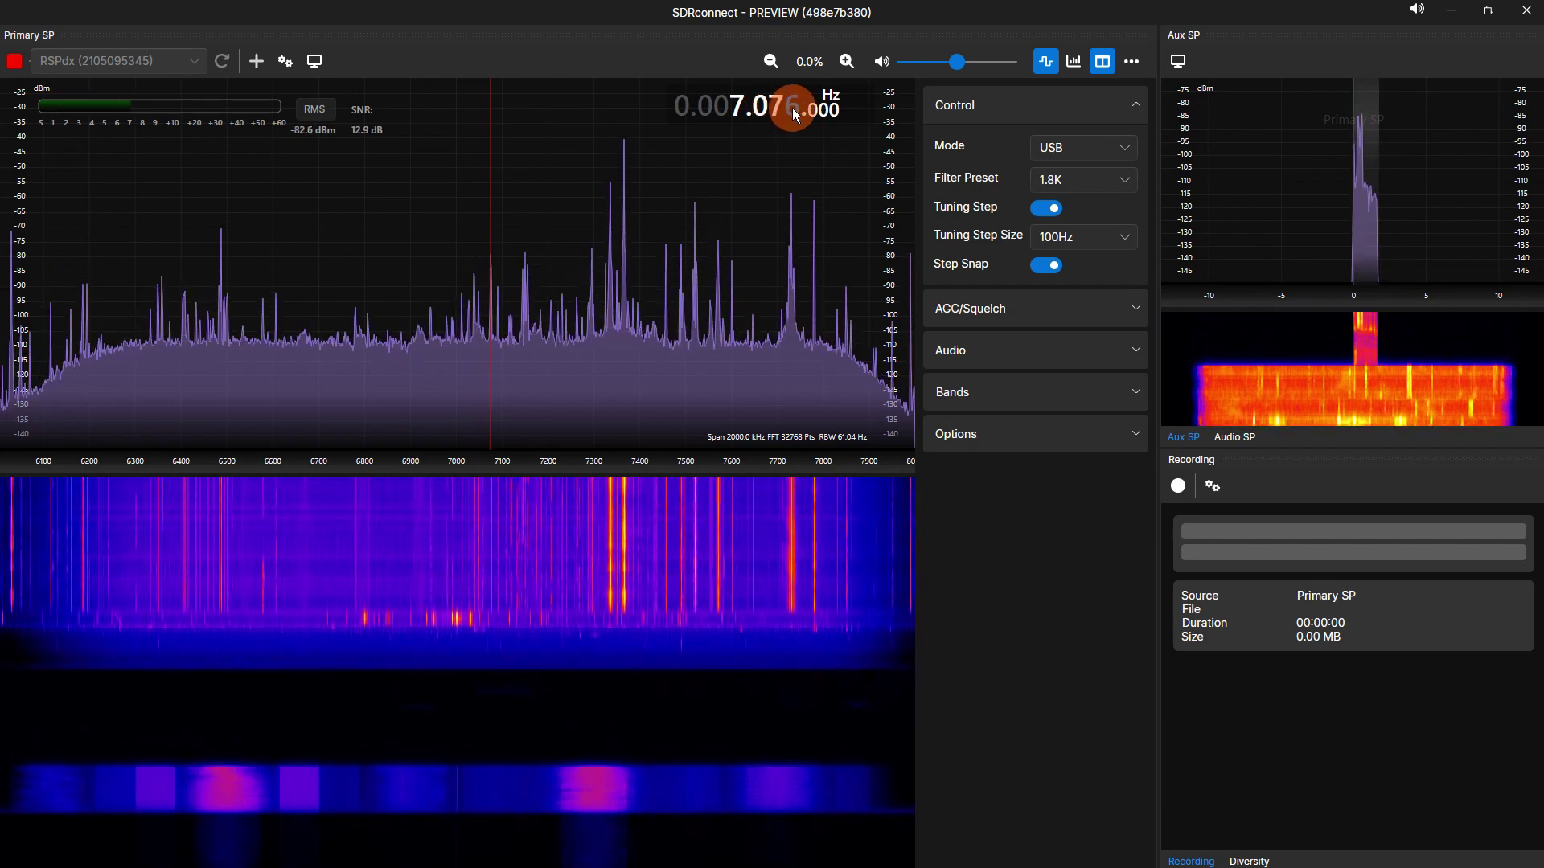
{"action": "left_click", "coordinate": [1072, 177]}
{"action": "left_click", "coordinate": [1060, 246]}
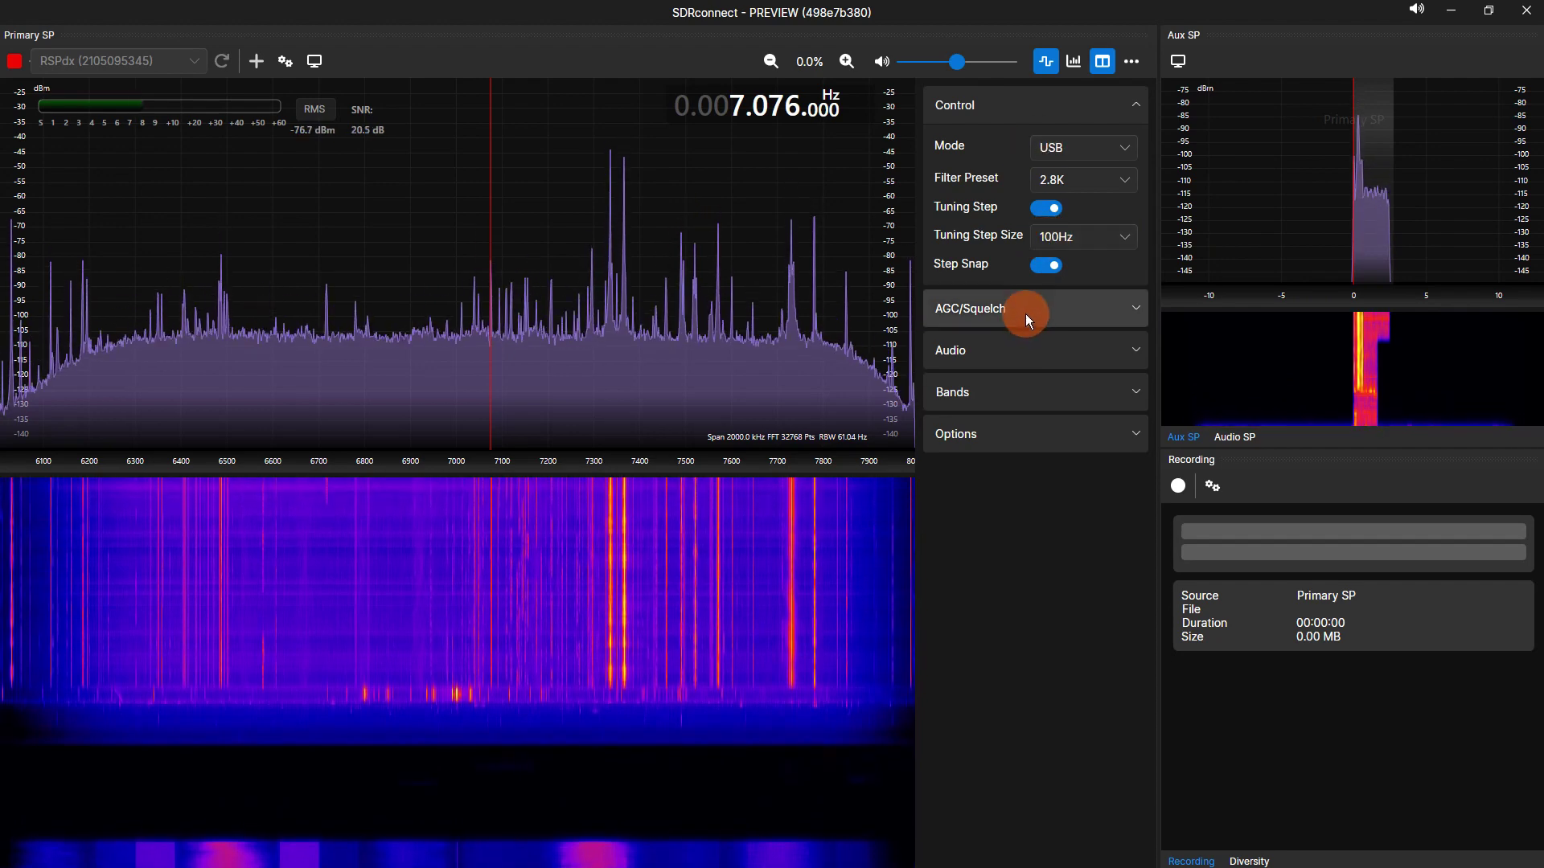
{"action": "left_click", "coordinate": [1082, 179]}
{"action": "left_click", "coordinate": [1055, 277]}
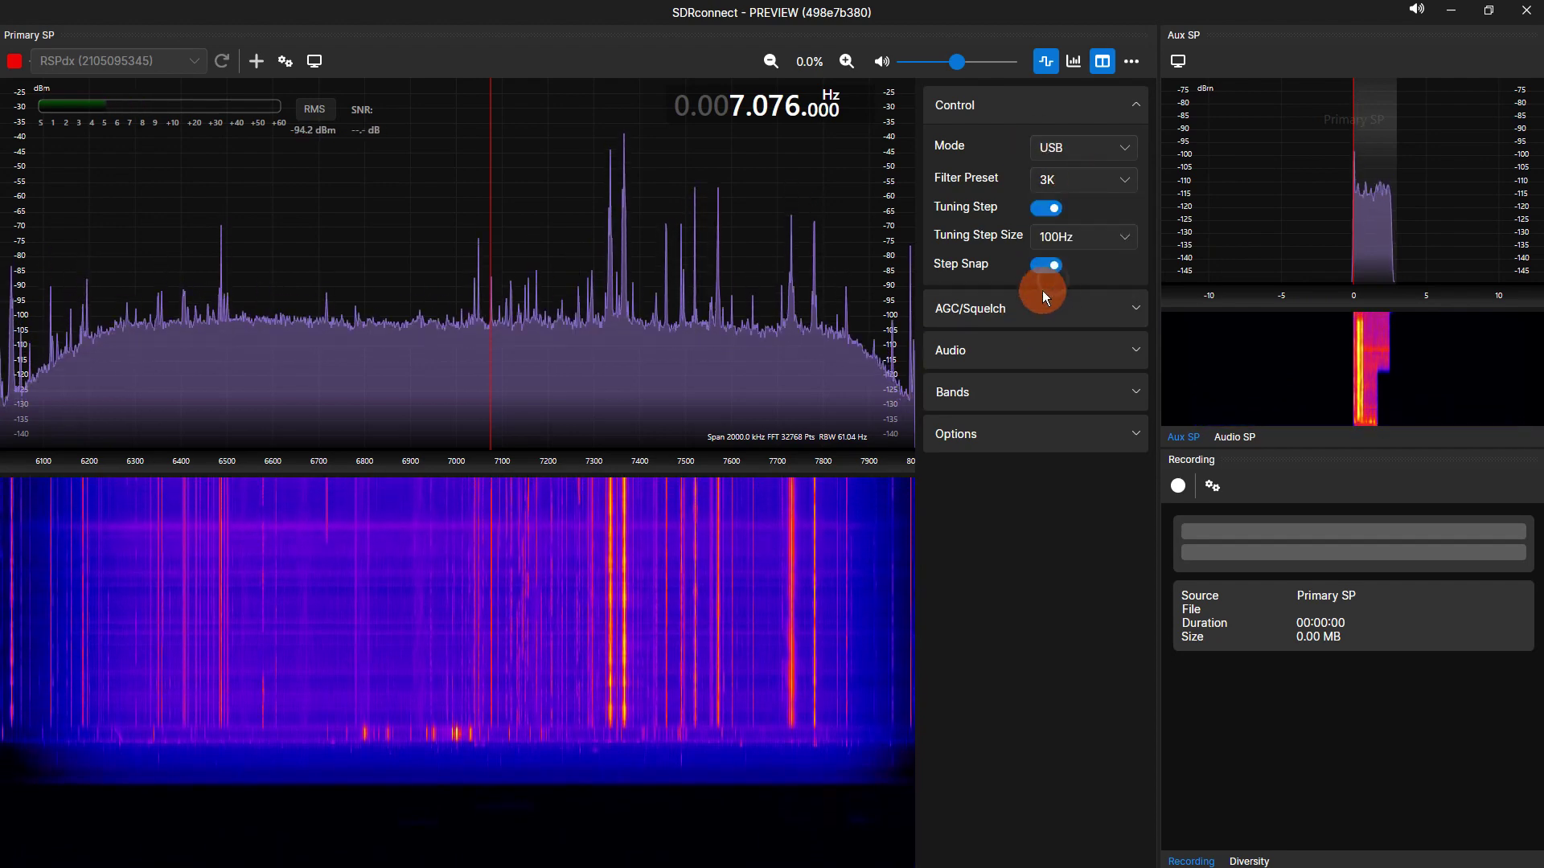
- Route the primary receiver's audio to Line 1 (Virtual Audio Cable) [MME] for MultiPSK
{"action": "left_click", "coordinate": [988, 360]}
{"action": "left_click", "coordinate": [1090, 403]}
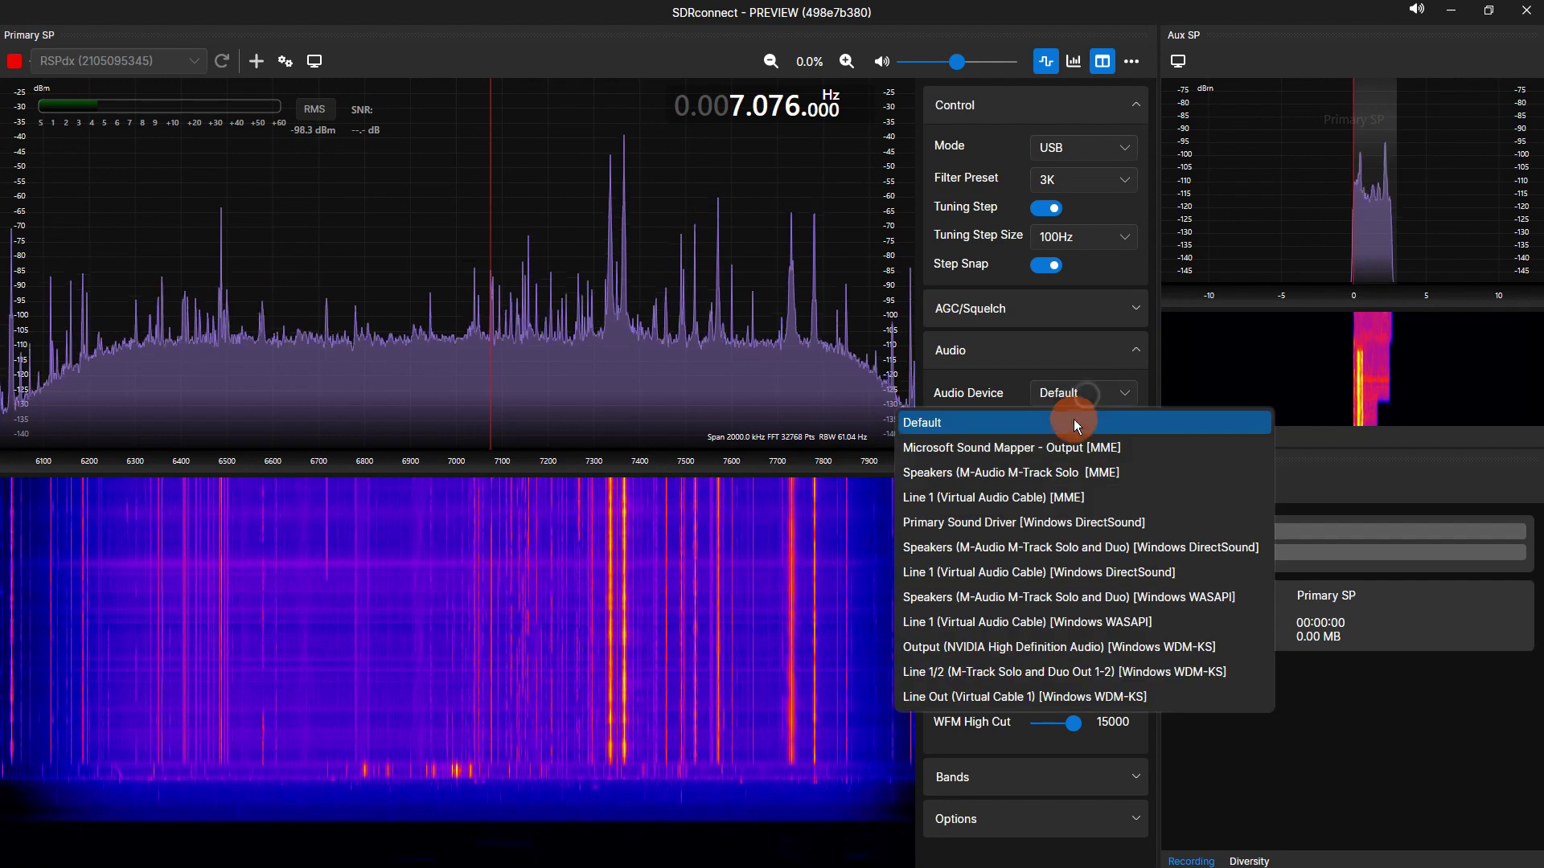
{"action": "left_click", "coordinate": [1001, 498]}
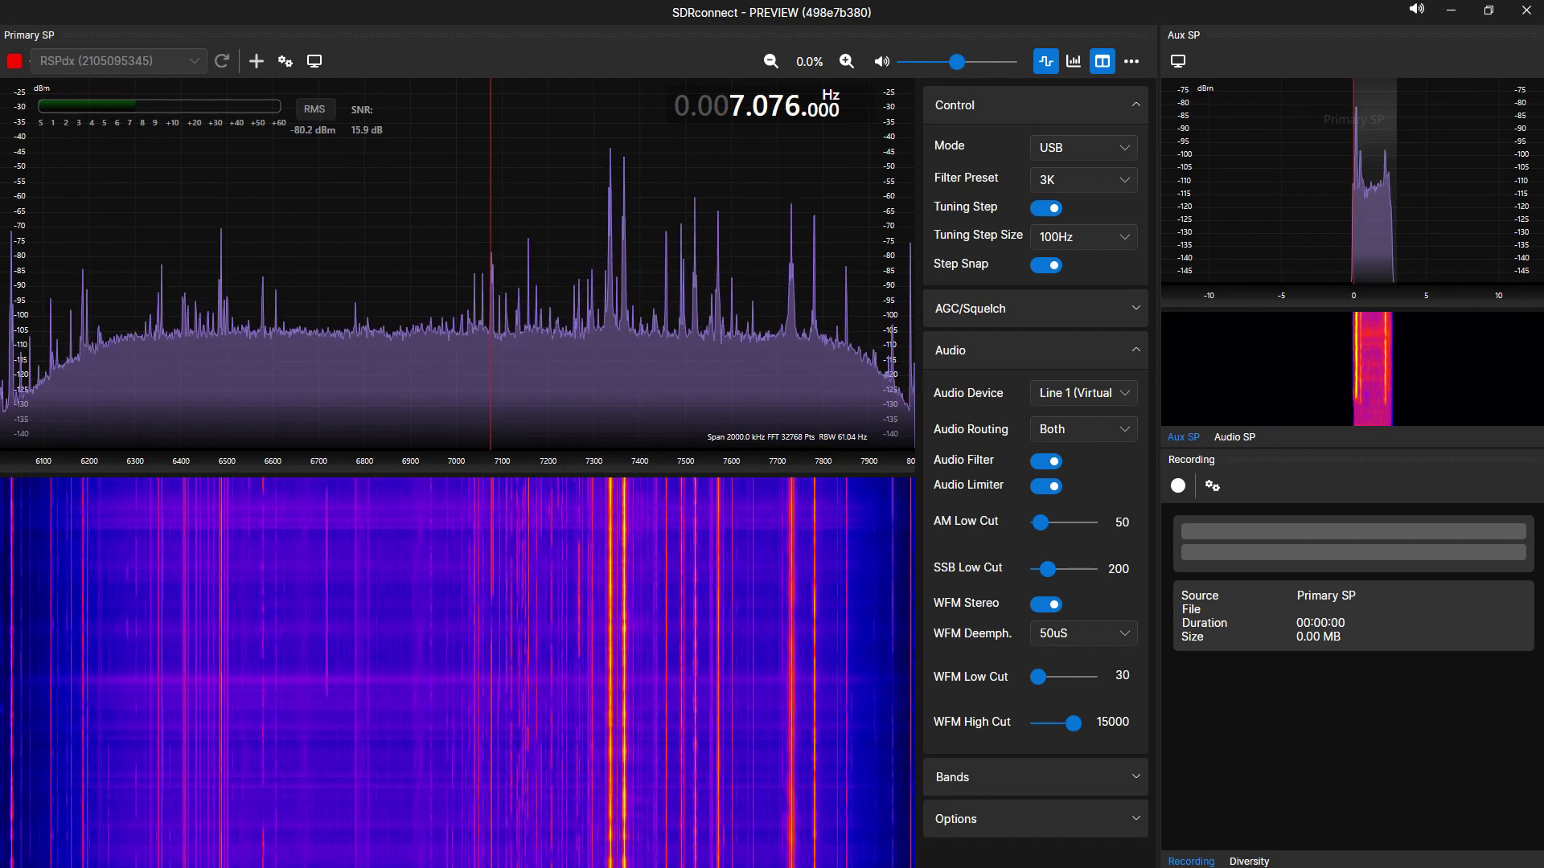
{"action": "key", "text": "alt+Tab"}
- Move the MultiPSK FT8 window to the upper left and stretch it taller
{"action": "left_click_drag", "start_coordinate": [691, 248], "coordinate": [159, 143]}
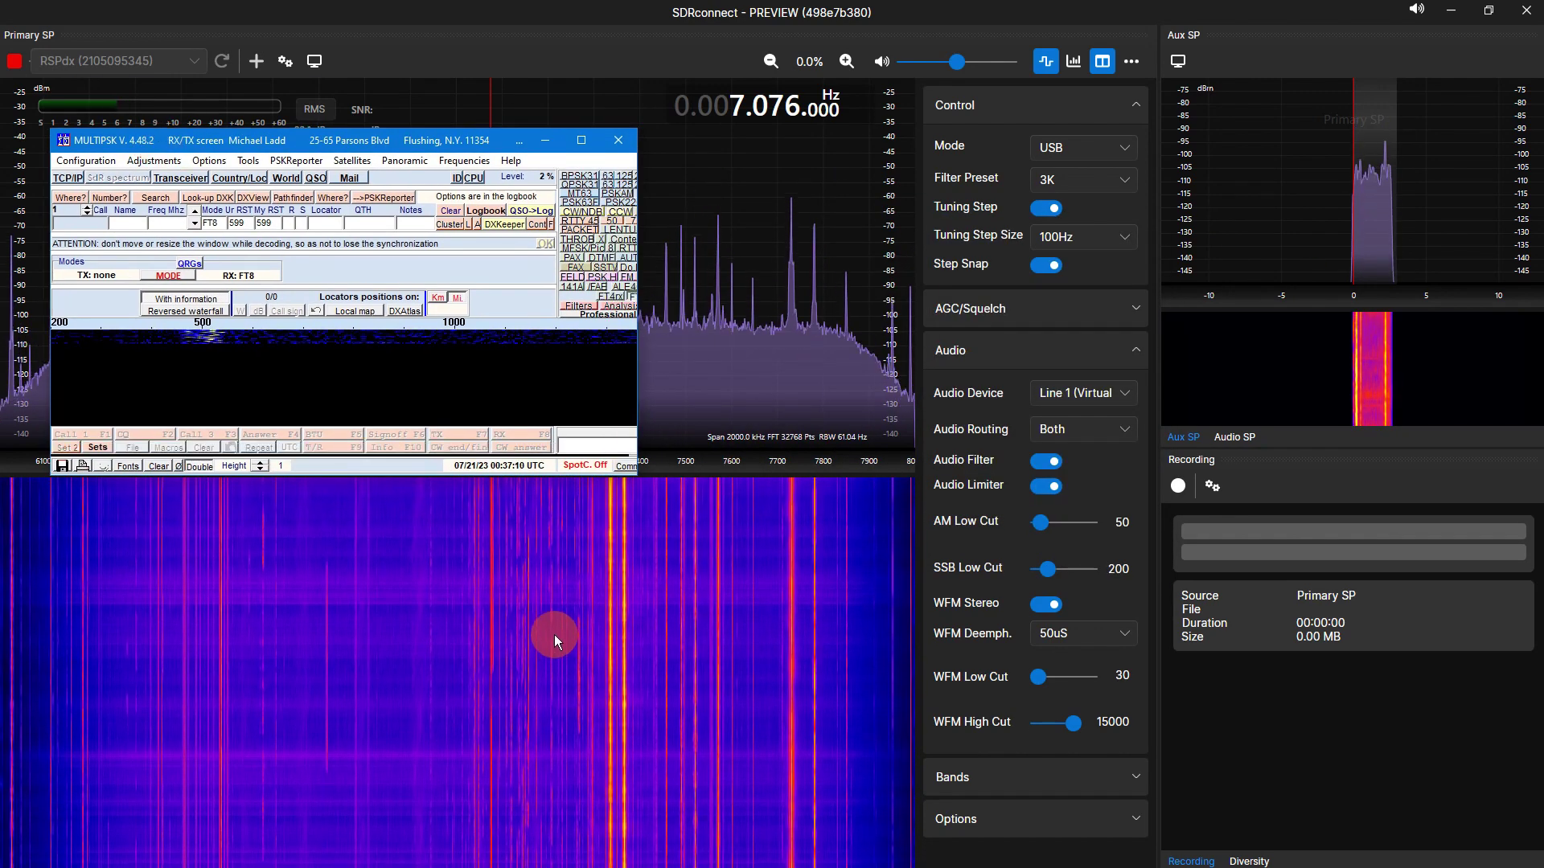
{"action": "left_click_drag", "start_coordinate": [344, 474], "coordinate": [317, 665]}
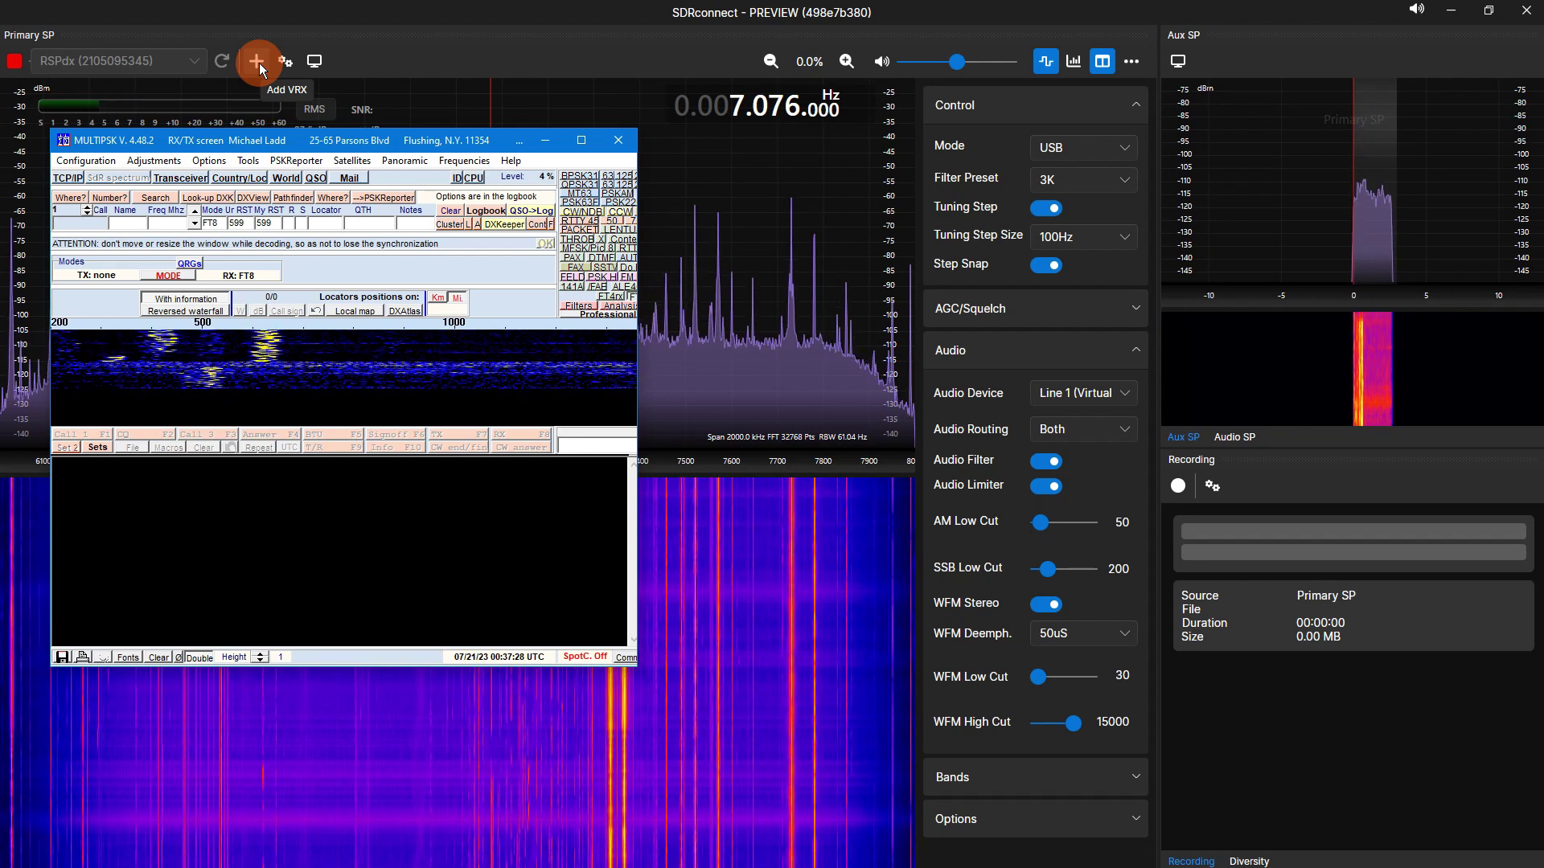
- Add a VRX0 virtual receiver and set its audio output to Default
{"action": "left_click", "coordinate": [259, 63]}
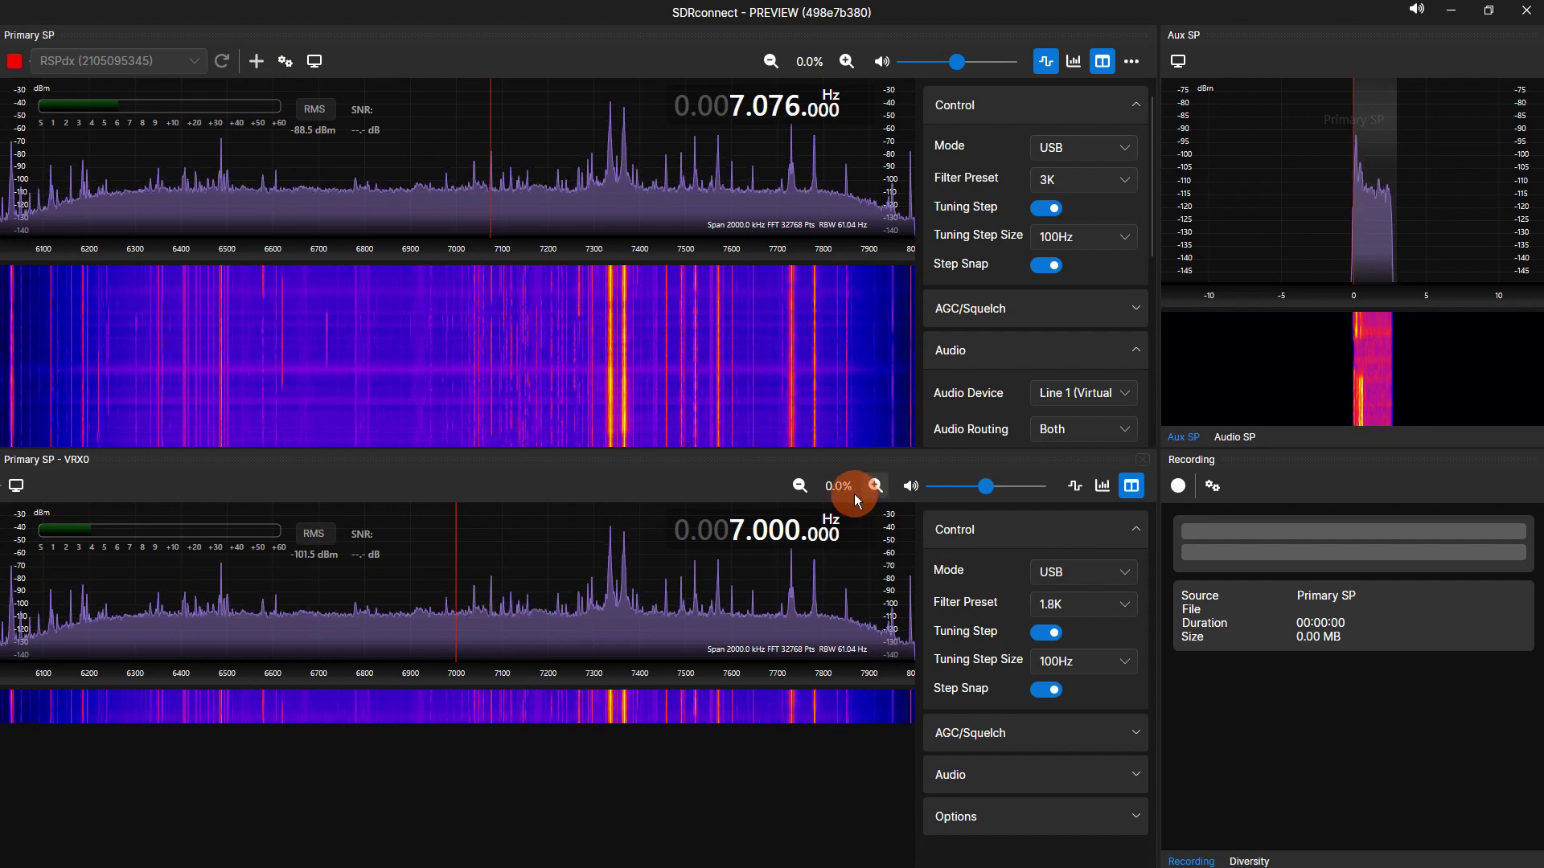
{"action": "left_click", "coordinate": [1024, 738]}
{"action": "left_click", "coordinate": [1016, 739]}
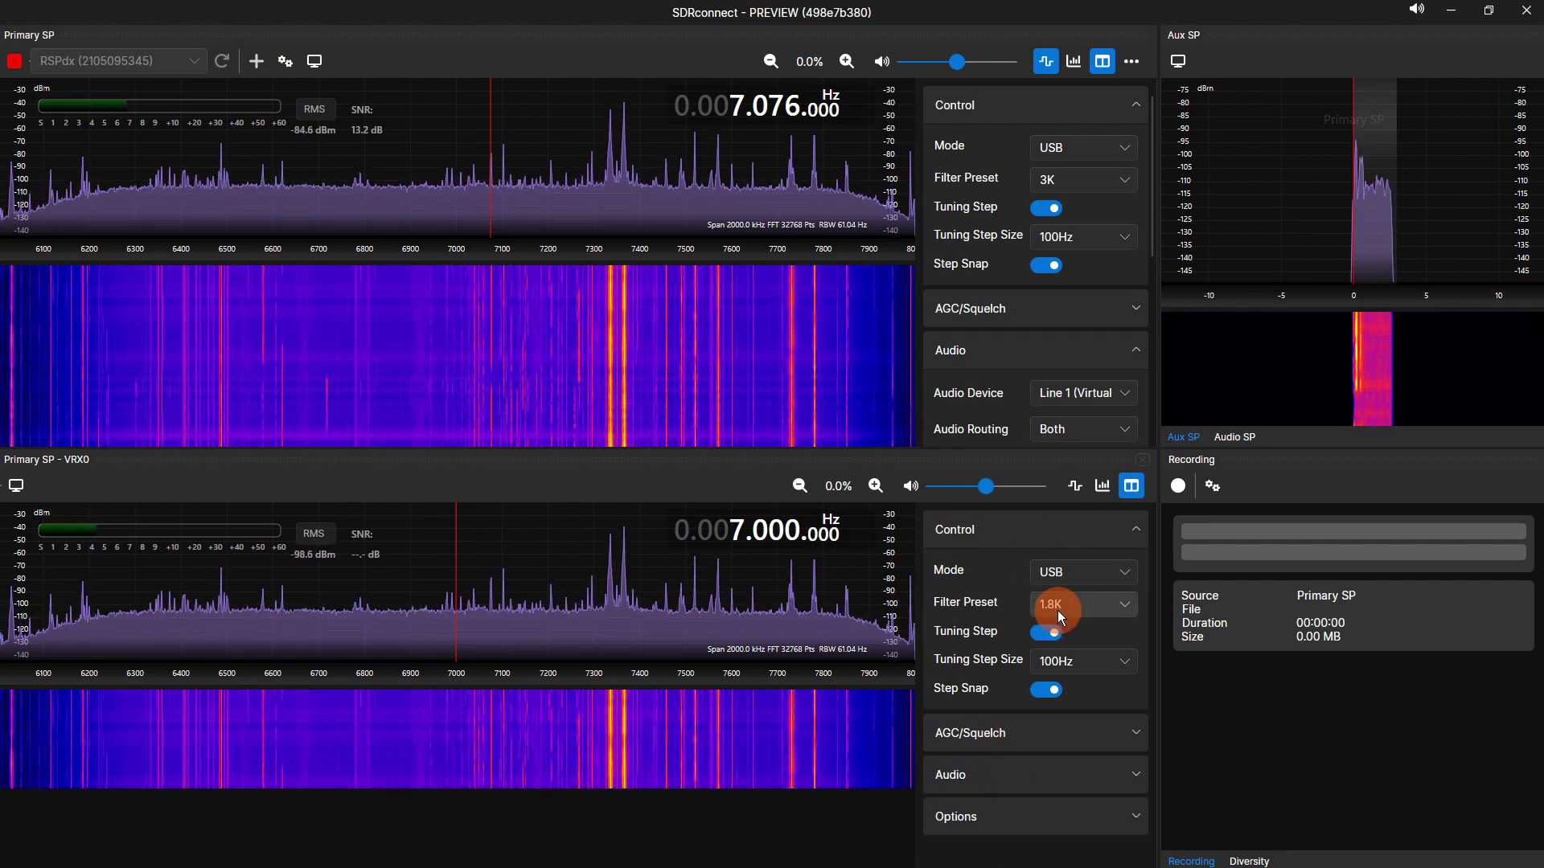
{"action": "left_click", "coordinate": [968, 792]}
{"action": "left_click", "coordinate": [1070, 815]}
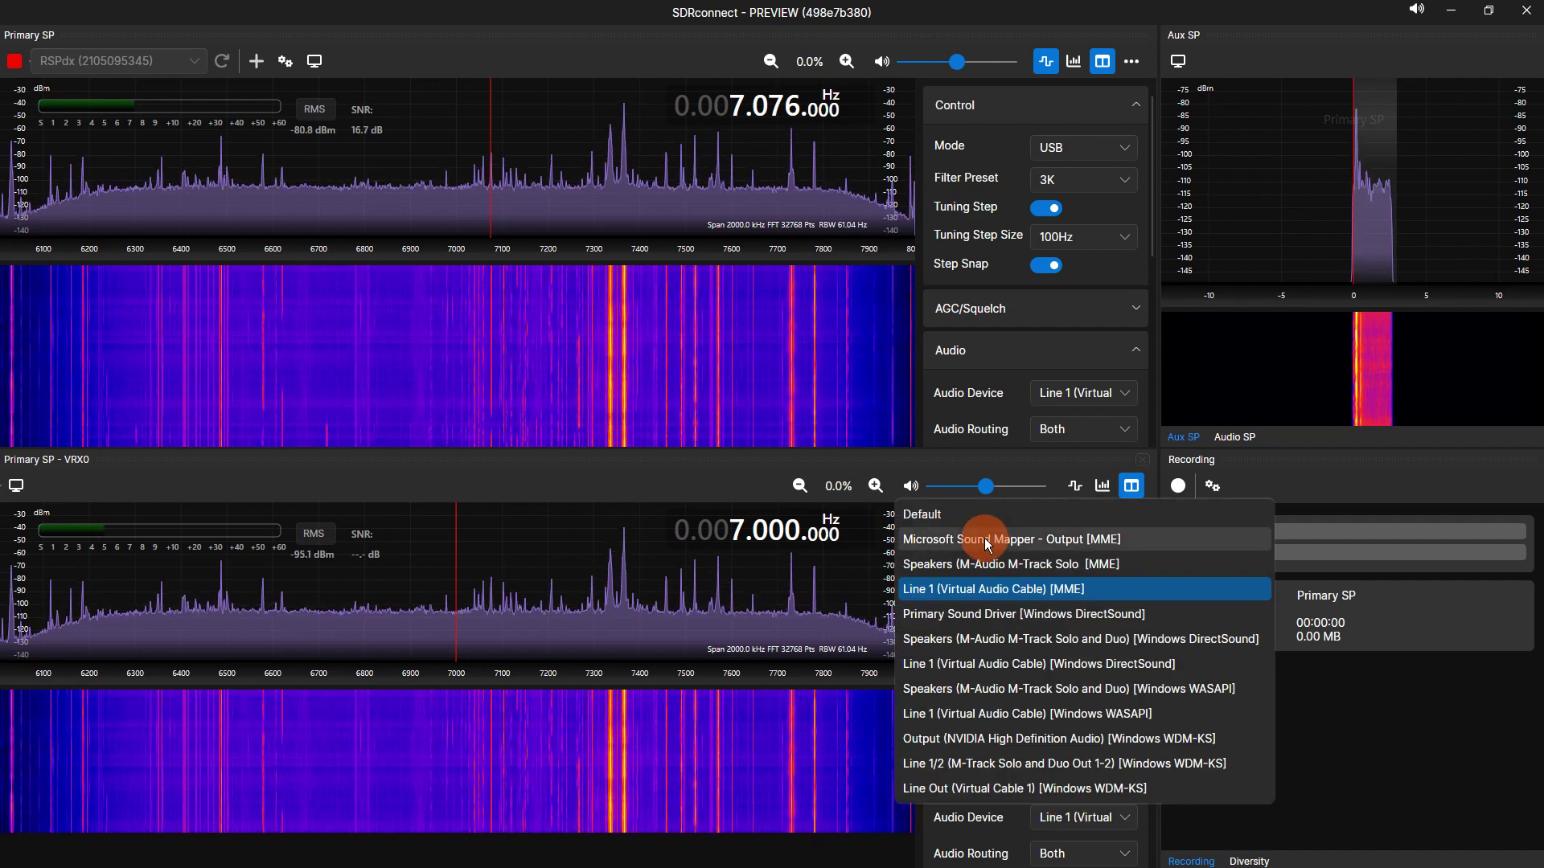
{"action": "left_click", "coordinate": [982, 515]}
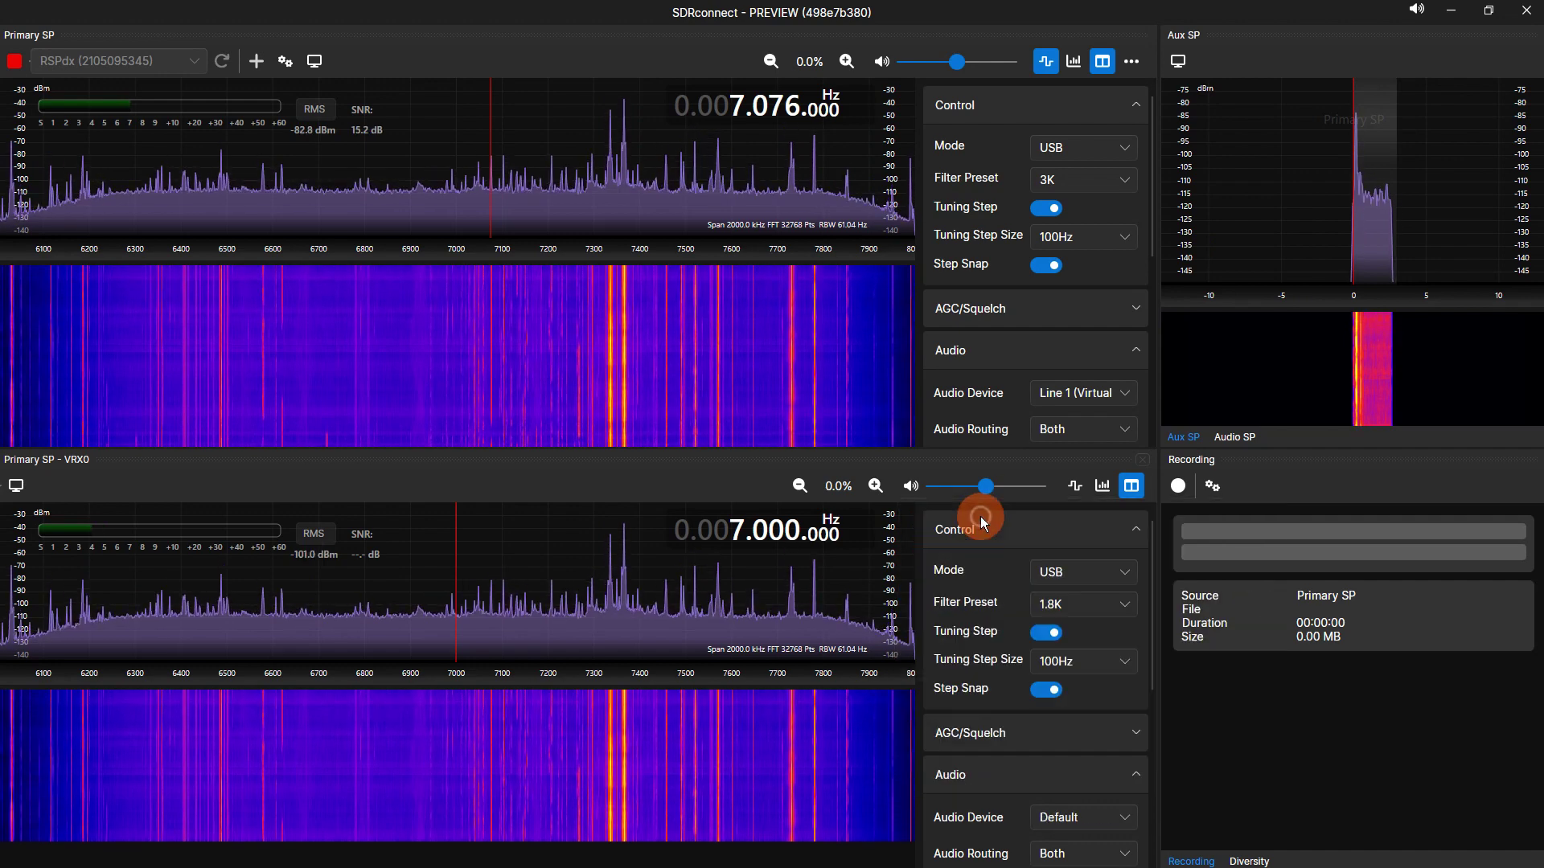
- Set VRX0 to LSB with a 500Hz tuning step and zoom in once
{"action": "left_click", "coordinate": [1096, 577]}
{"action": "left_click", "coordinate": [1063, 650]}
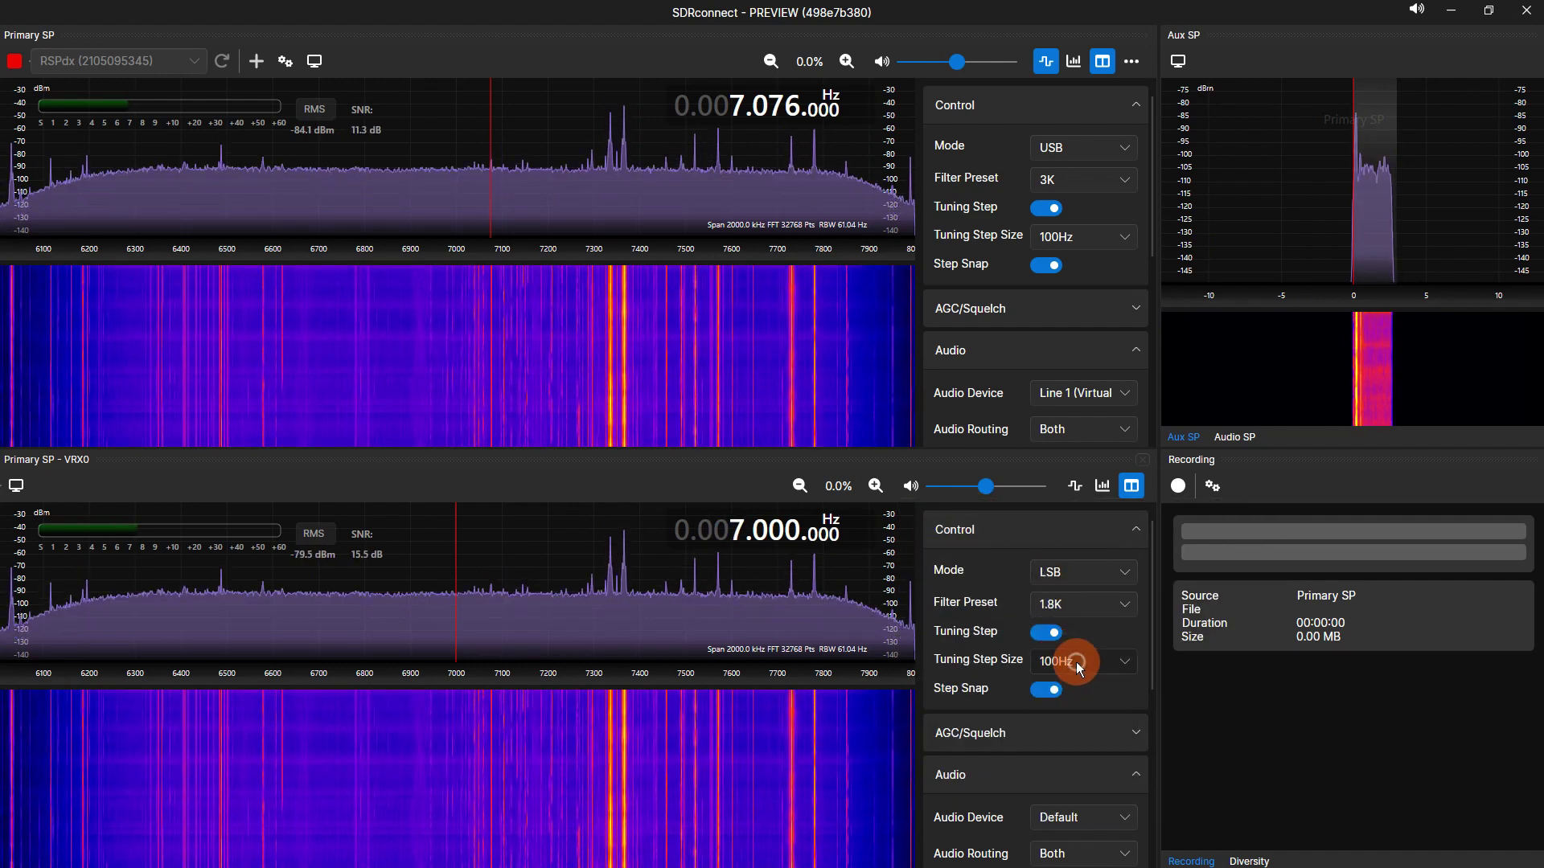
{"action": "left_click", "coordinate": [1075, 663]}
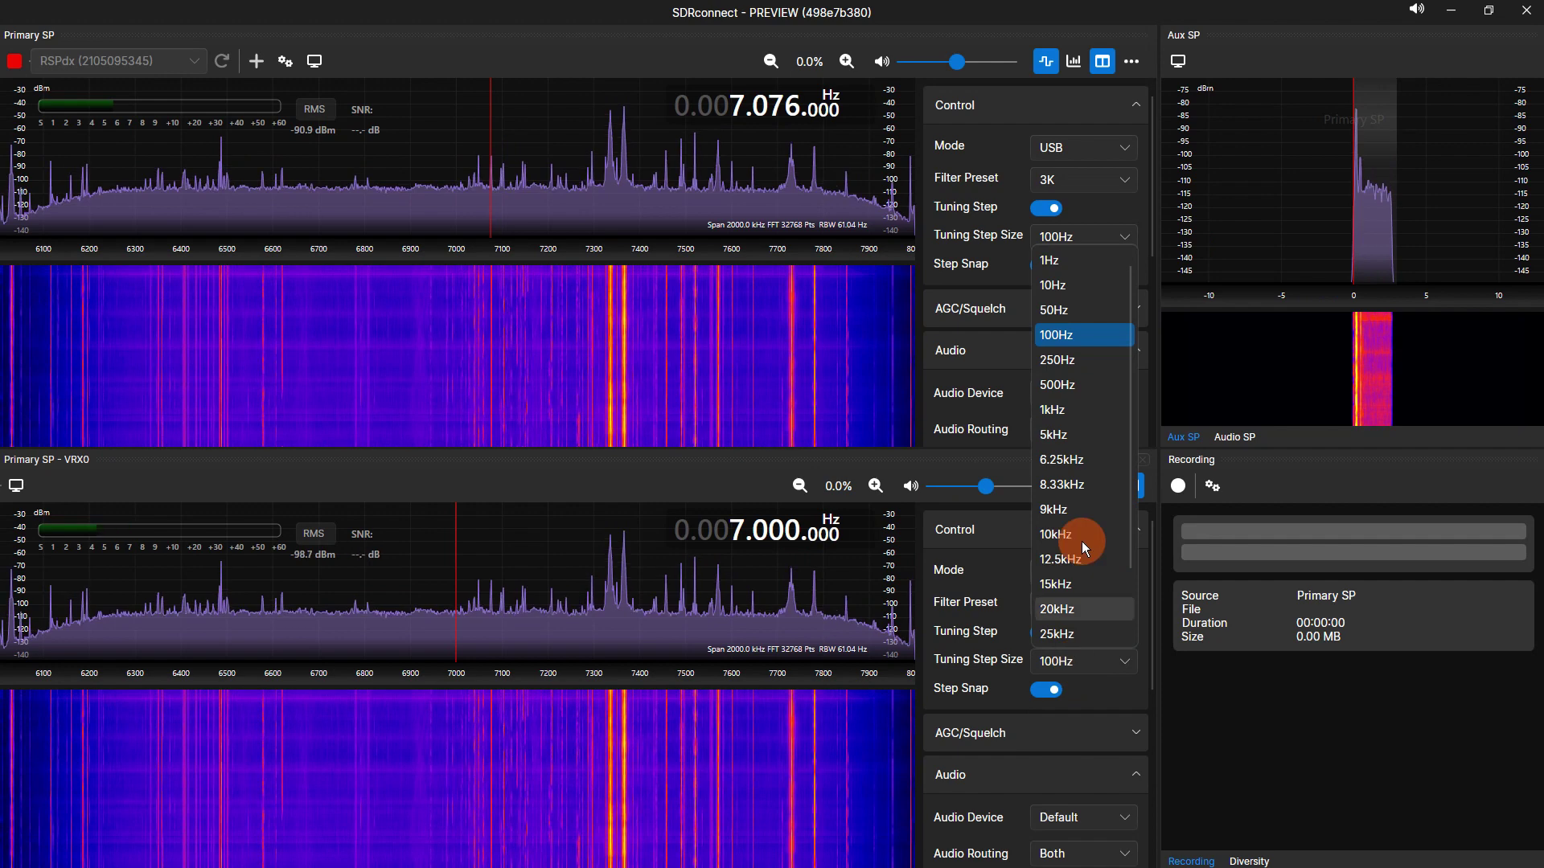
{"action": "left_click", "coordinate": [1063, 385]}
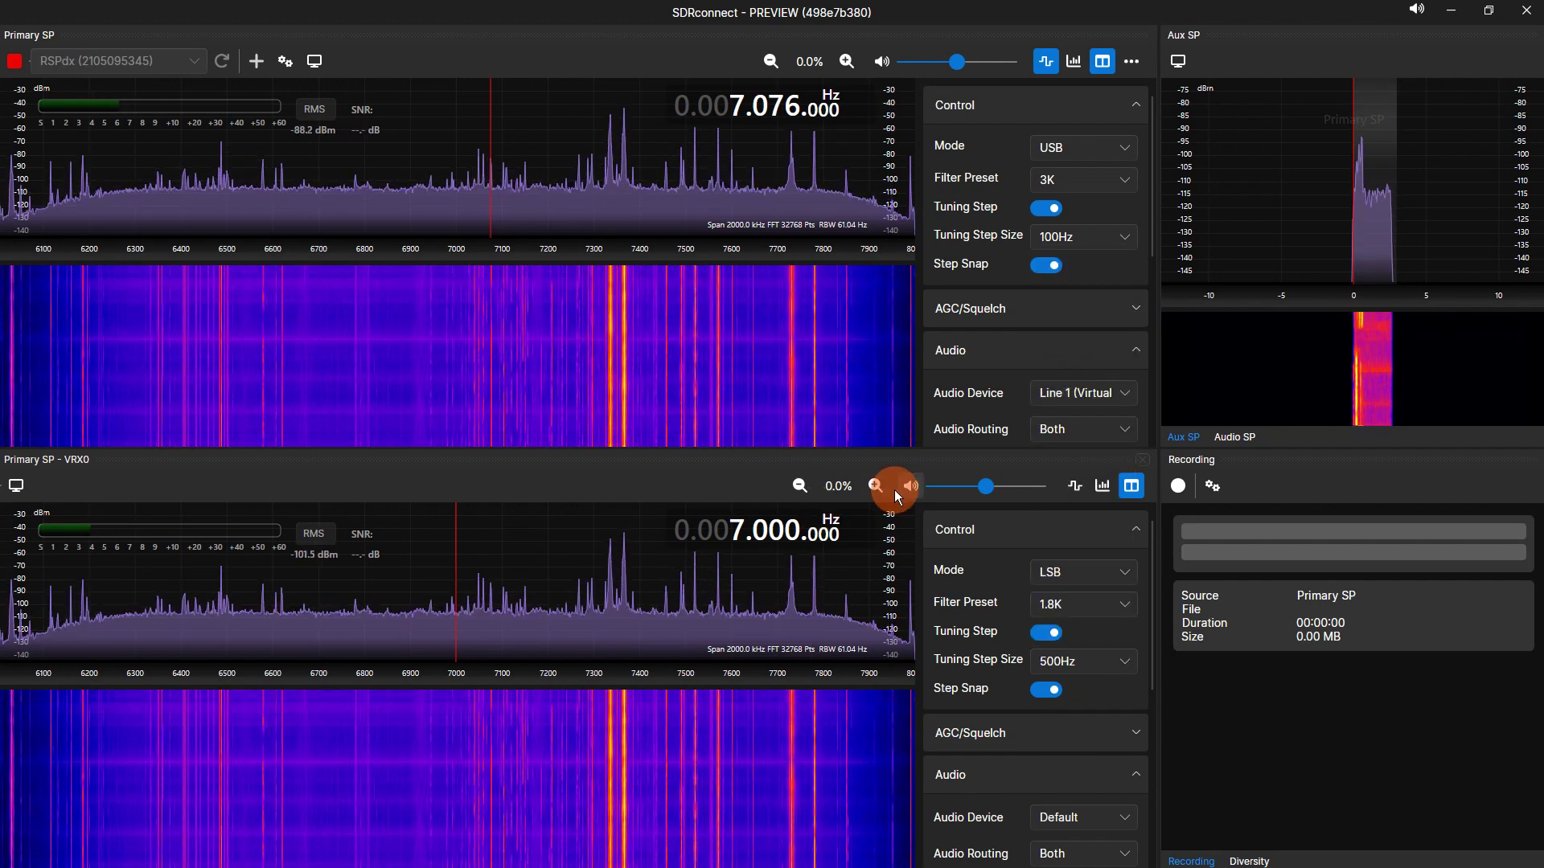
{"action": "left_click", "coordinate": [878, 488]}
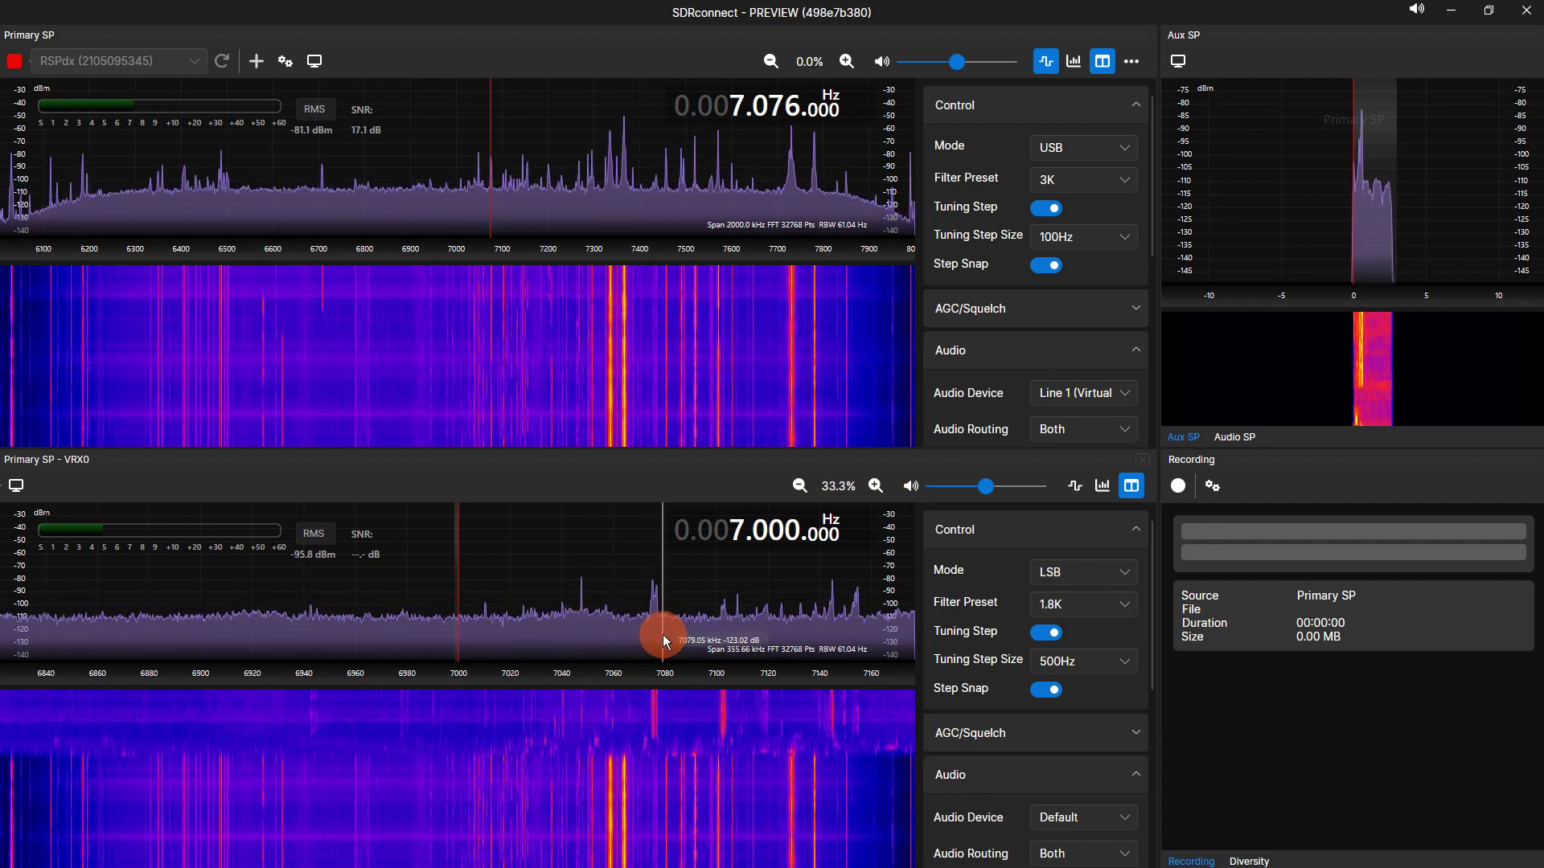
- Scroll VRX0's frequency upward and show VRX0 in the auxiliary display
{"action": "scroll", "coordinate": [754, 531], "scroll_direction": "up", "scroll_amount": 1}
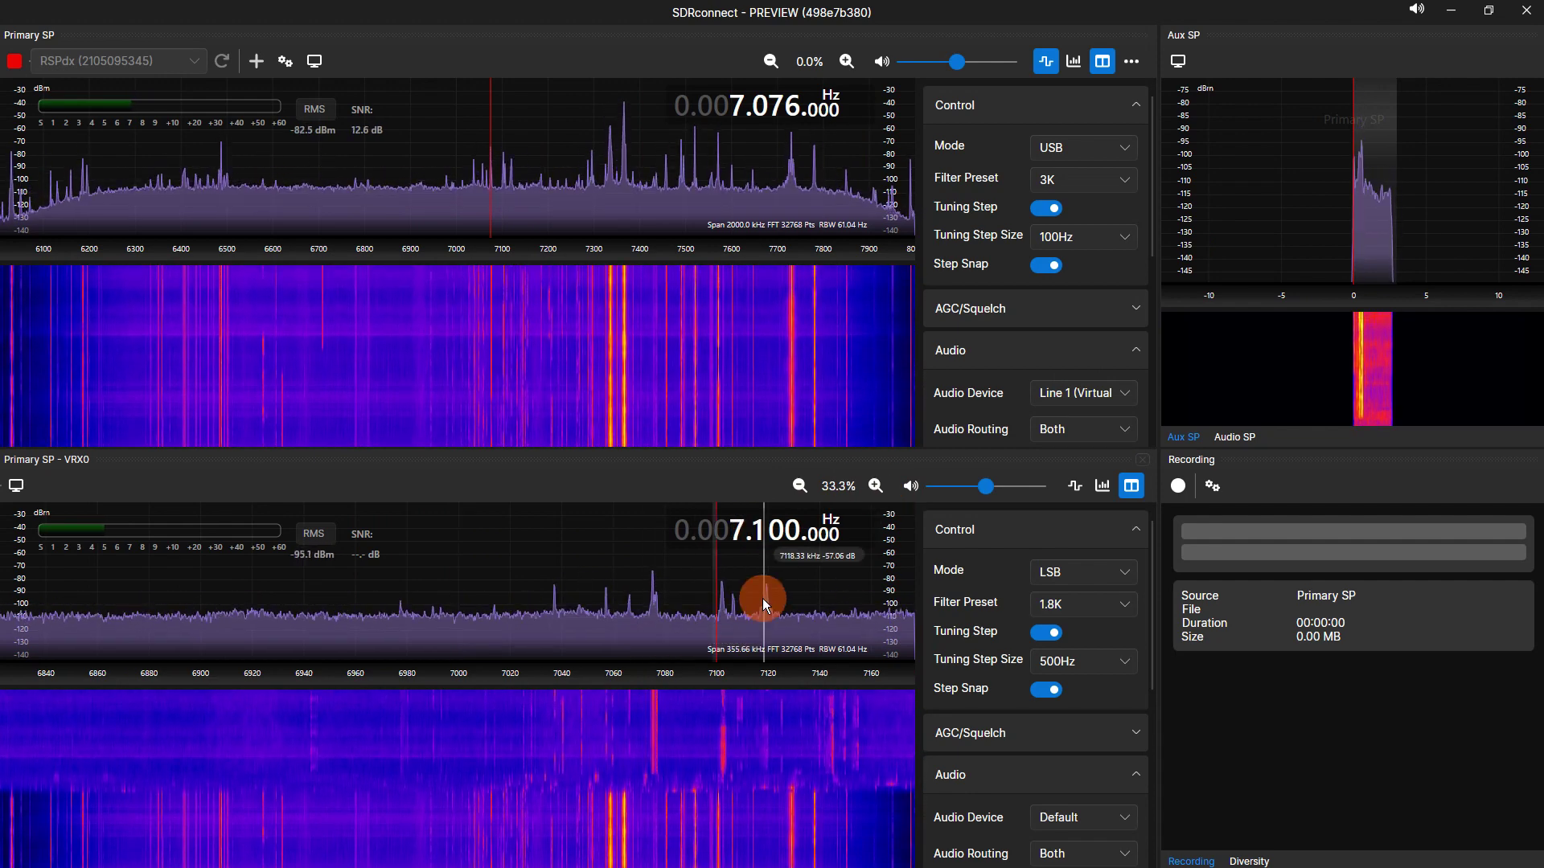
{"action": "scroll", "coordinate": [780, 533], "scroll_direction": "up", "scroll_amount": 2}
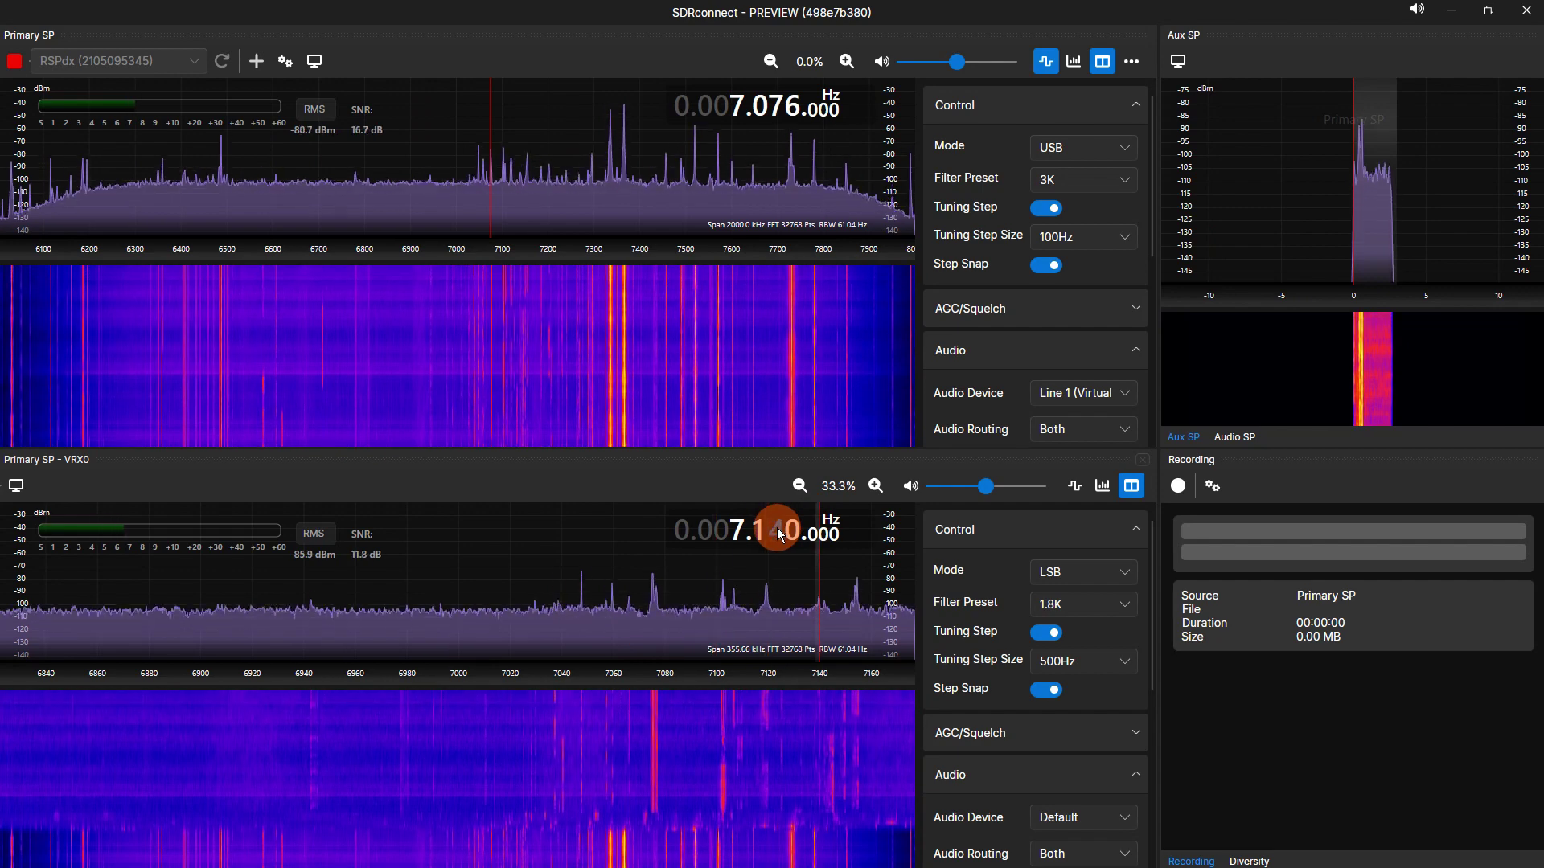
{"action": "scroll", "coordinate": [780, 532], "scroll_direction": "down", "scroll_amount": 2}
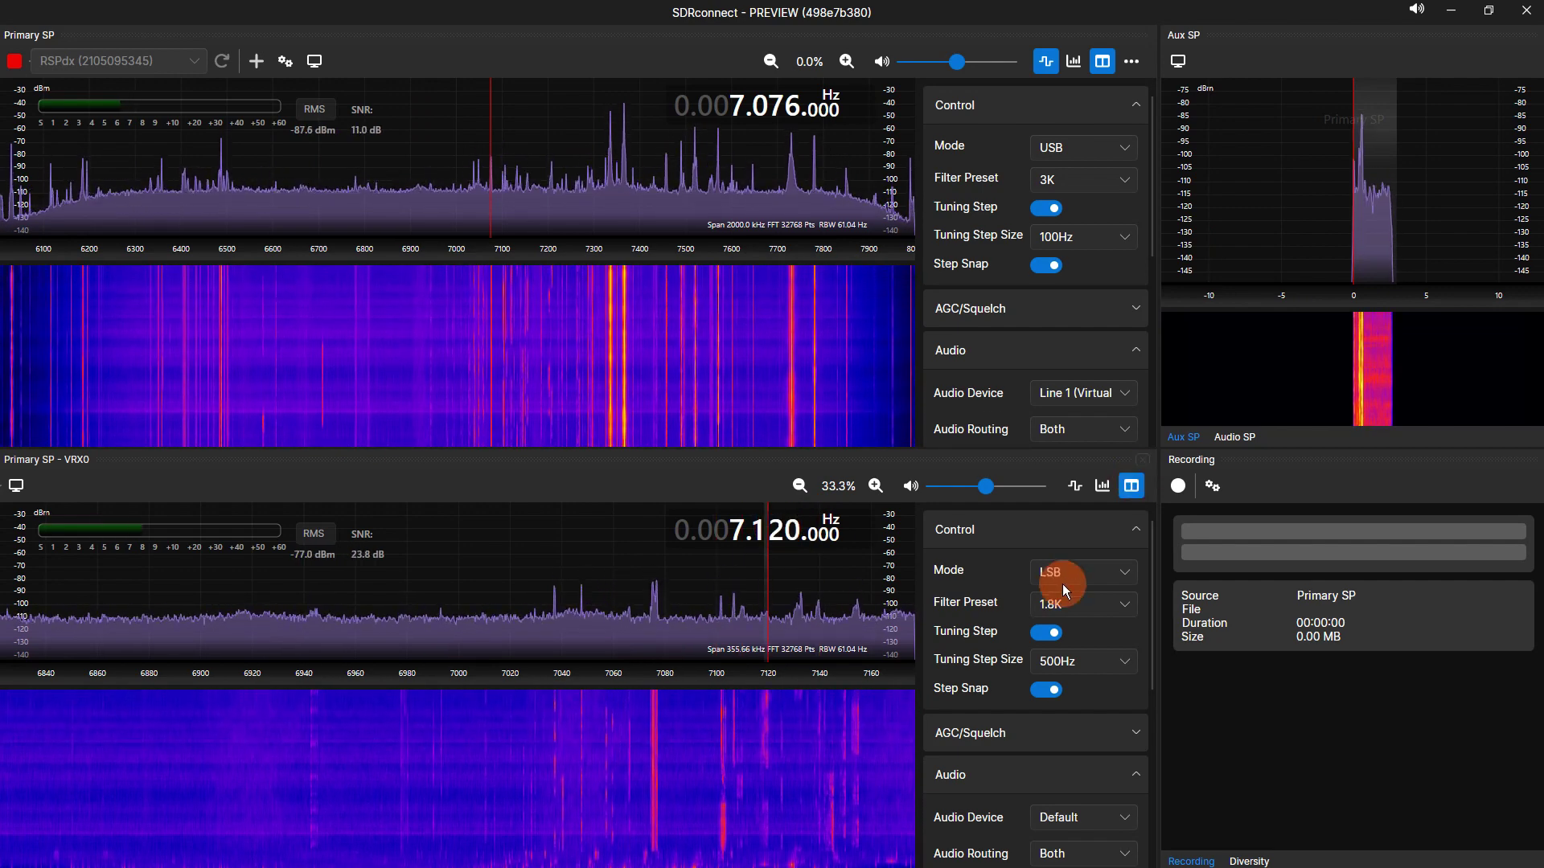
{"action": "left_click", "coordinate": [1081, 486]}
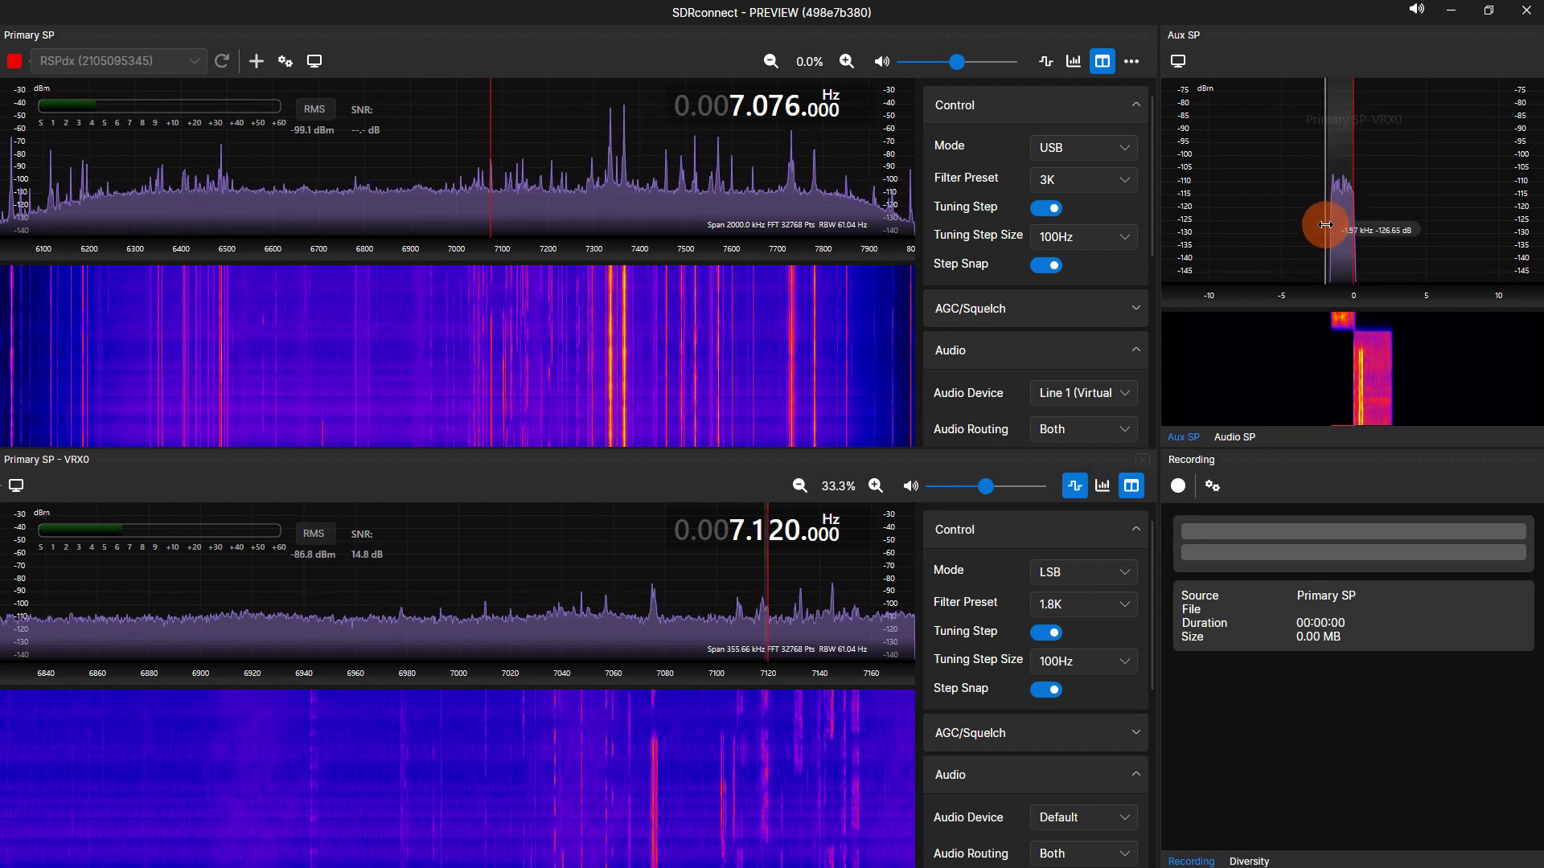
- Tune VRX0 up to 7.133 MHz with a 500Hz step, then check MultiPSK's decodes
{"action": "scroll", "coordinate": [844, 566], "scroll_direction": "up", "scroll_amount": 3}
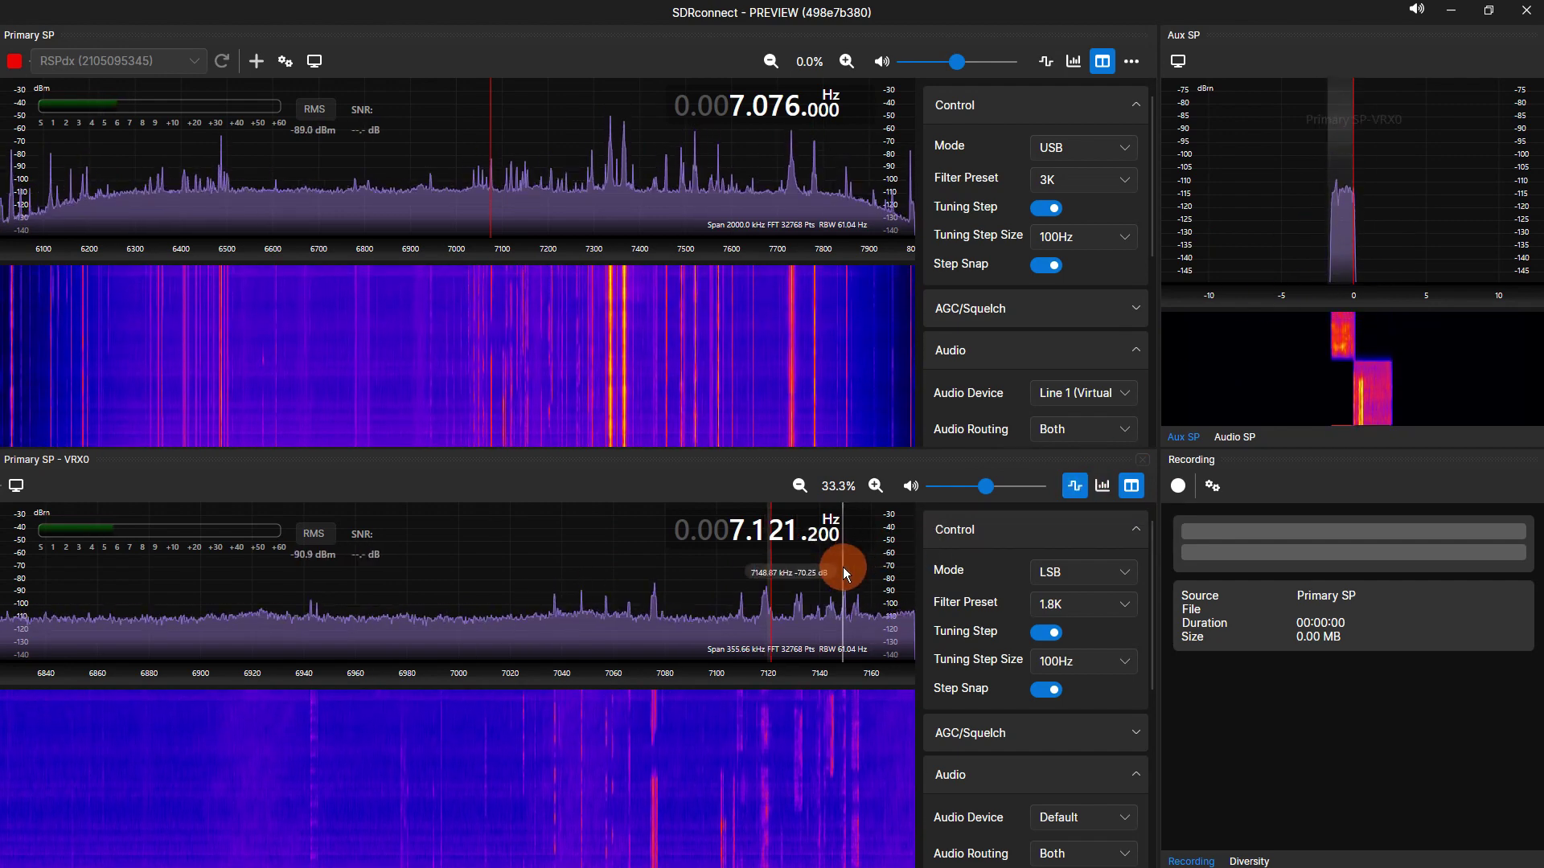
{"action": "scroll", "coordinate": [838, 565], "scroll_direction": "up", "scroll_amount": 10}
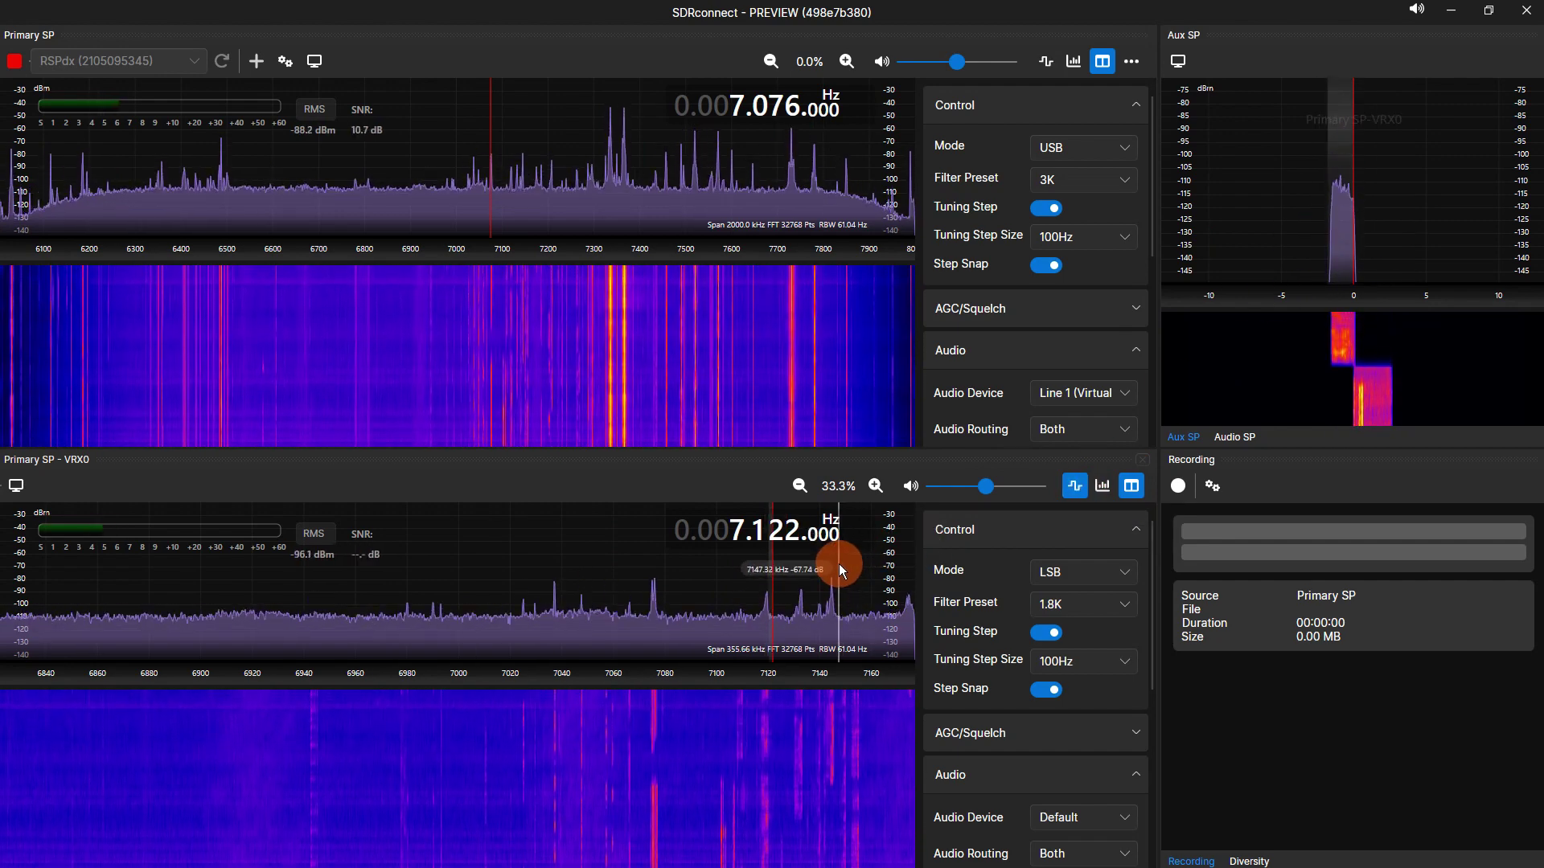
{"action": "left_click", "coordinate": [1072, 676]}
{"action": "left_click", "coordinate": [1058, 389]}
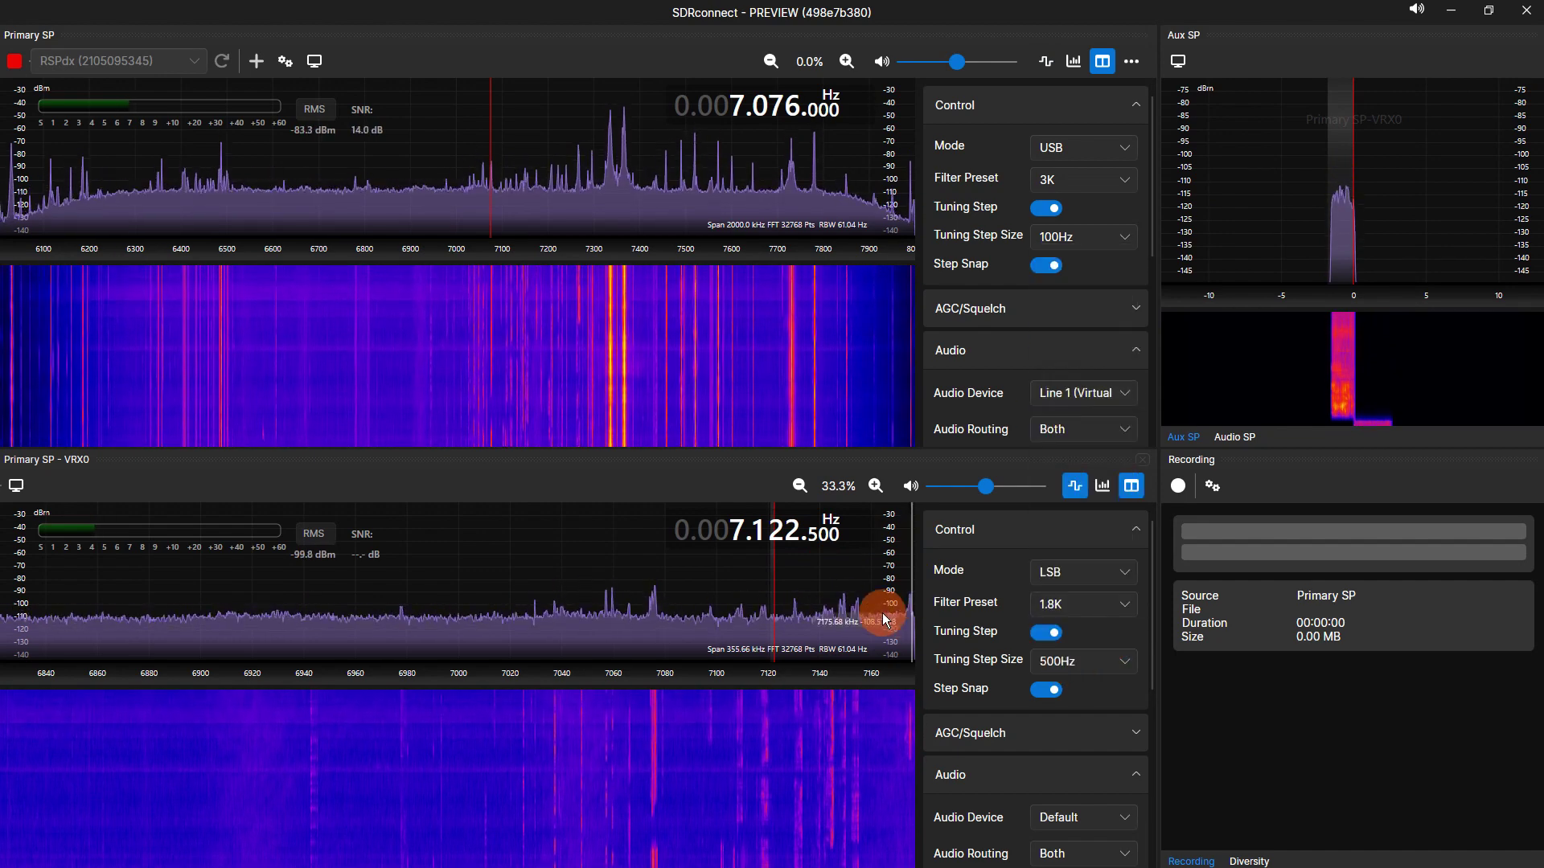
{"action": "scroll", "coordinate": [836, 609], "scroll_direction": "up", "scroll_amount": 20}
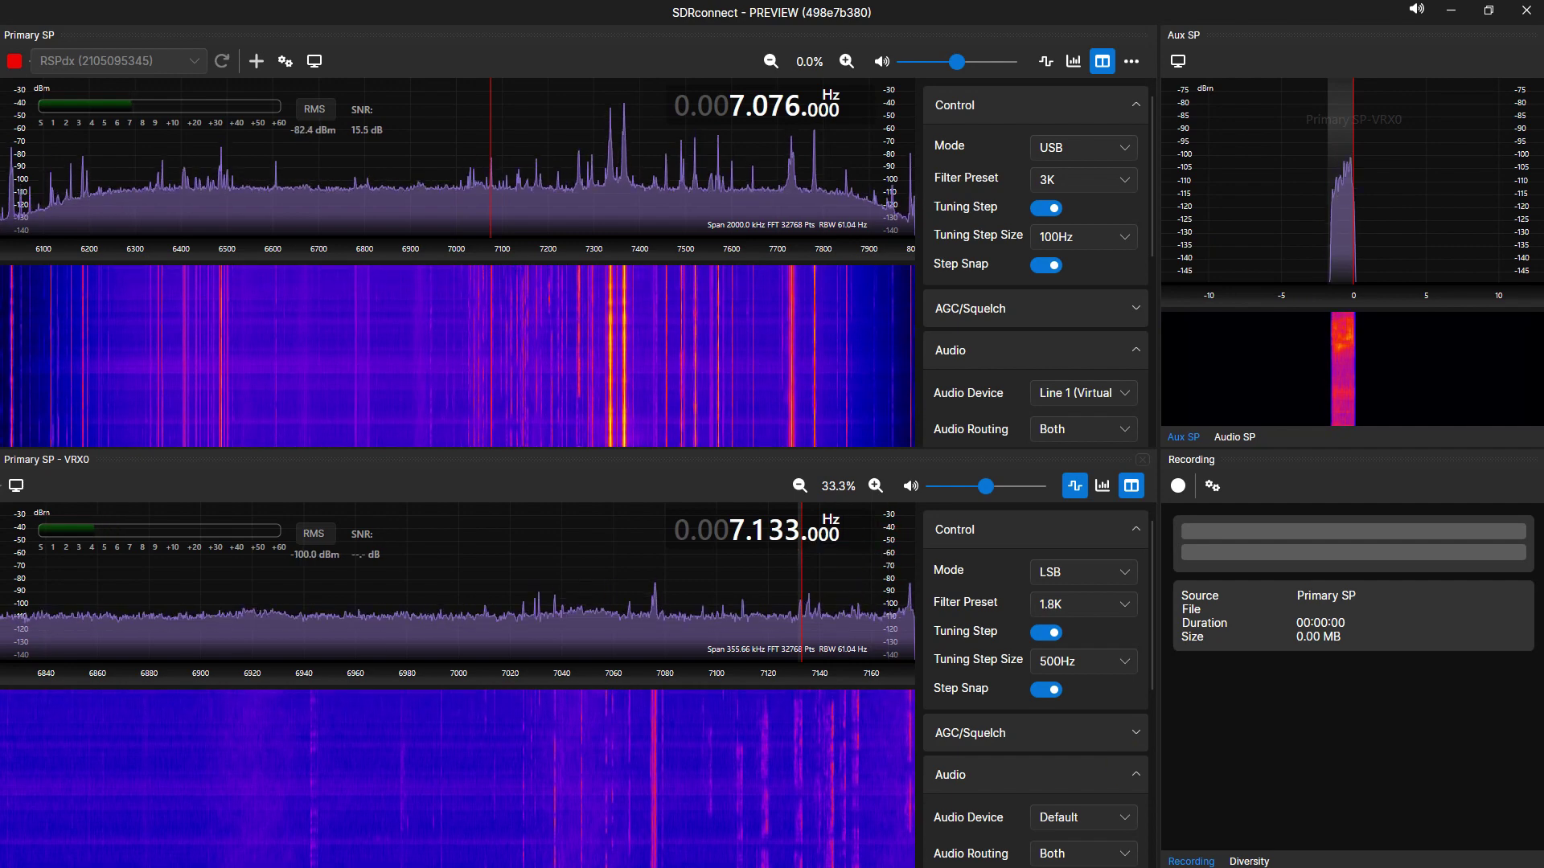
{"action": "key", "text": "alt+Tab"}
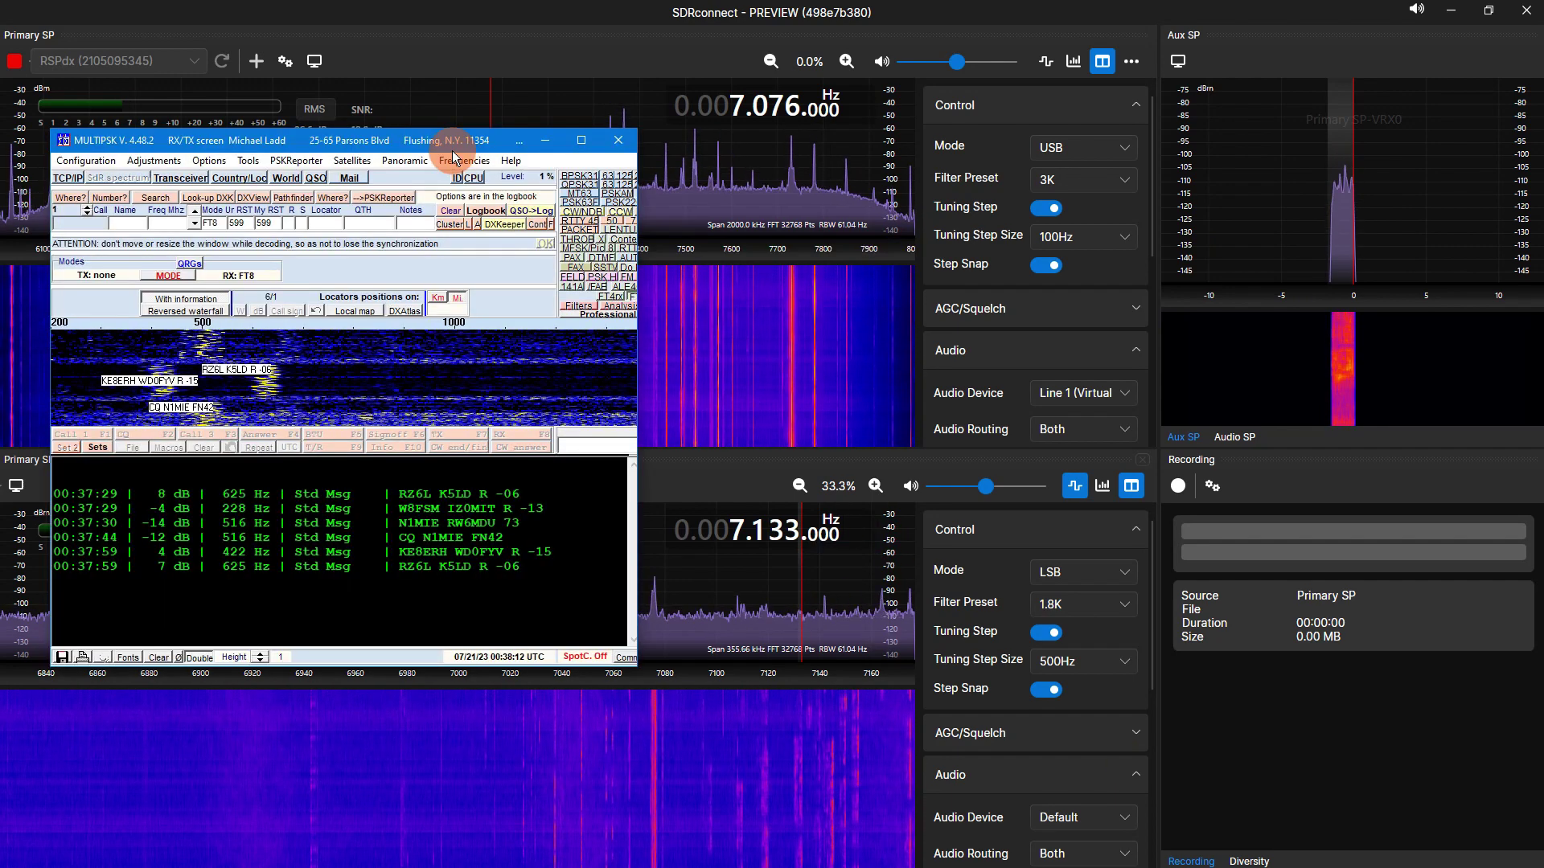
- Raise VRX0's volume slightly and check MultiPSK's FT8 decoding window
{"action": "left_click_drag", "start_coordinate": [988, 484], "coordinate": [1002, 485]}
{"action": "key", "text": "alt+Tab"}
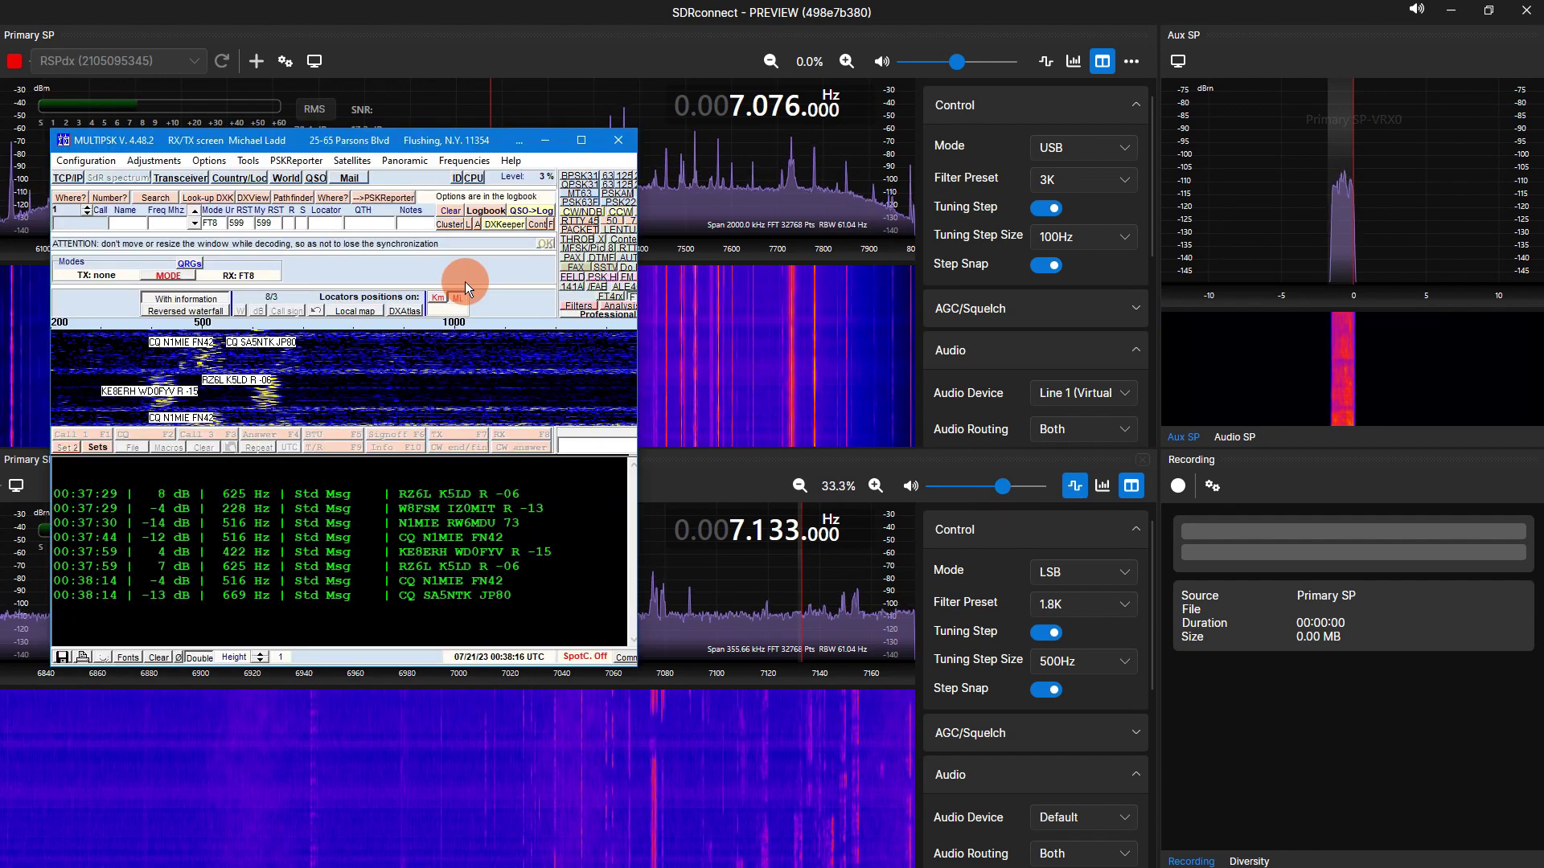
{"action": "left_click", "coordinate": [465, 282]}
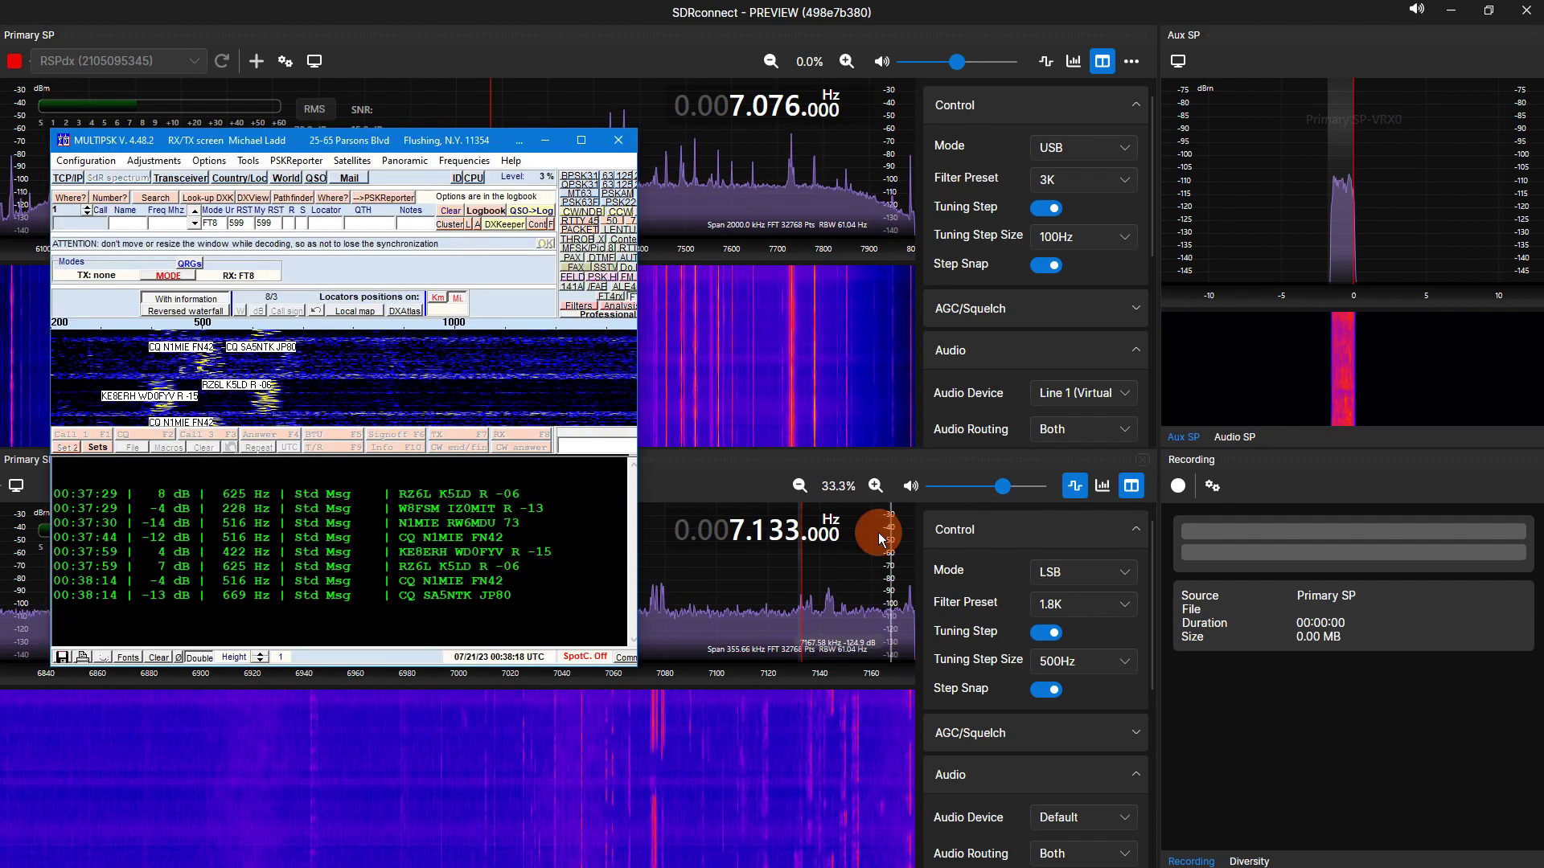
- Zoom in and tune VRX0 to 7.150 MHz, then review MultiPSK's FT8 decode list
{"action": "left_click", "coordinate": [872, 480]}
{"action": "left_click", "coordinate": [872, 480]}
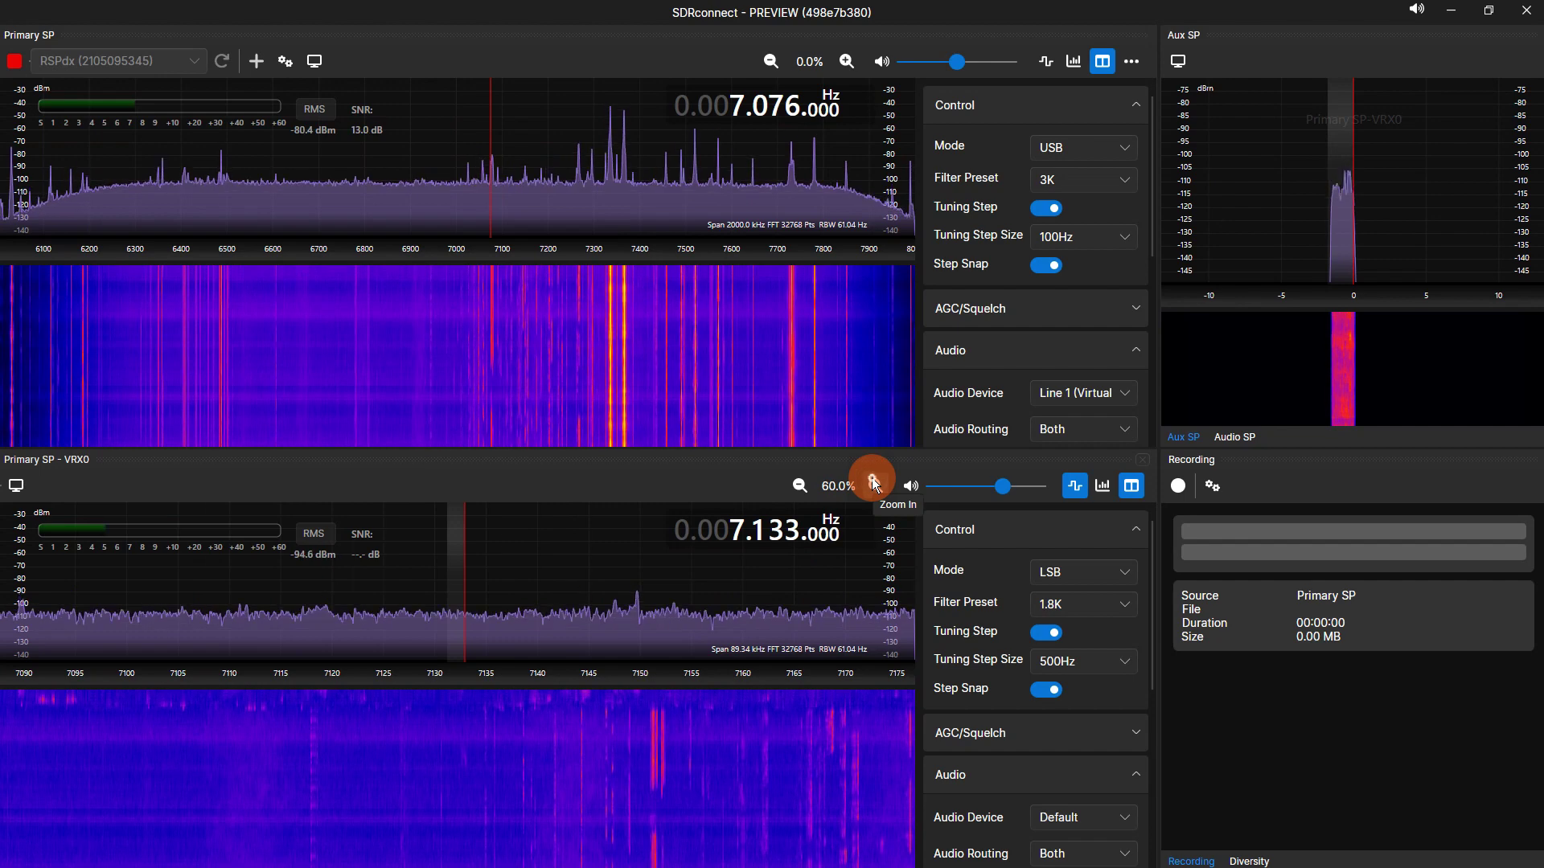
{"action": "left_click", "coordinate": [720, 577]}
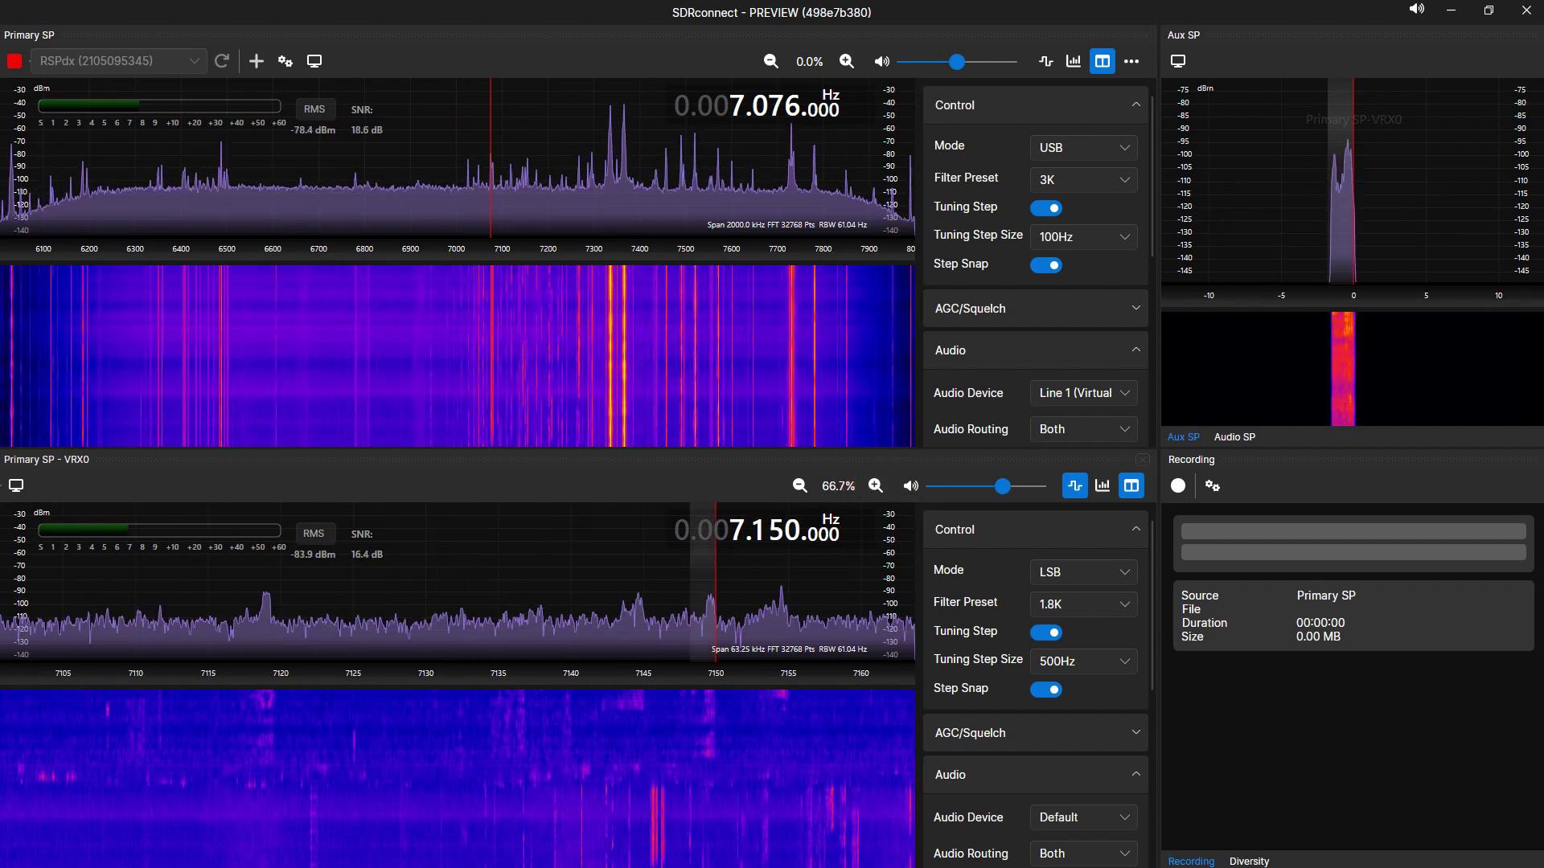
{"action": "key", "text": "alt+Tab"}
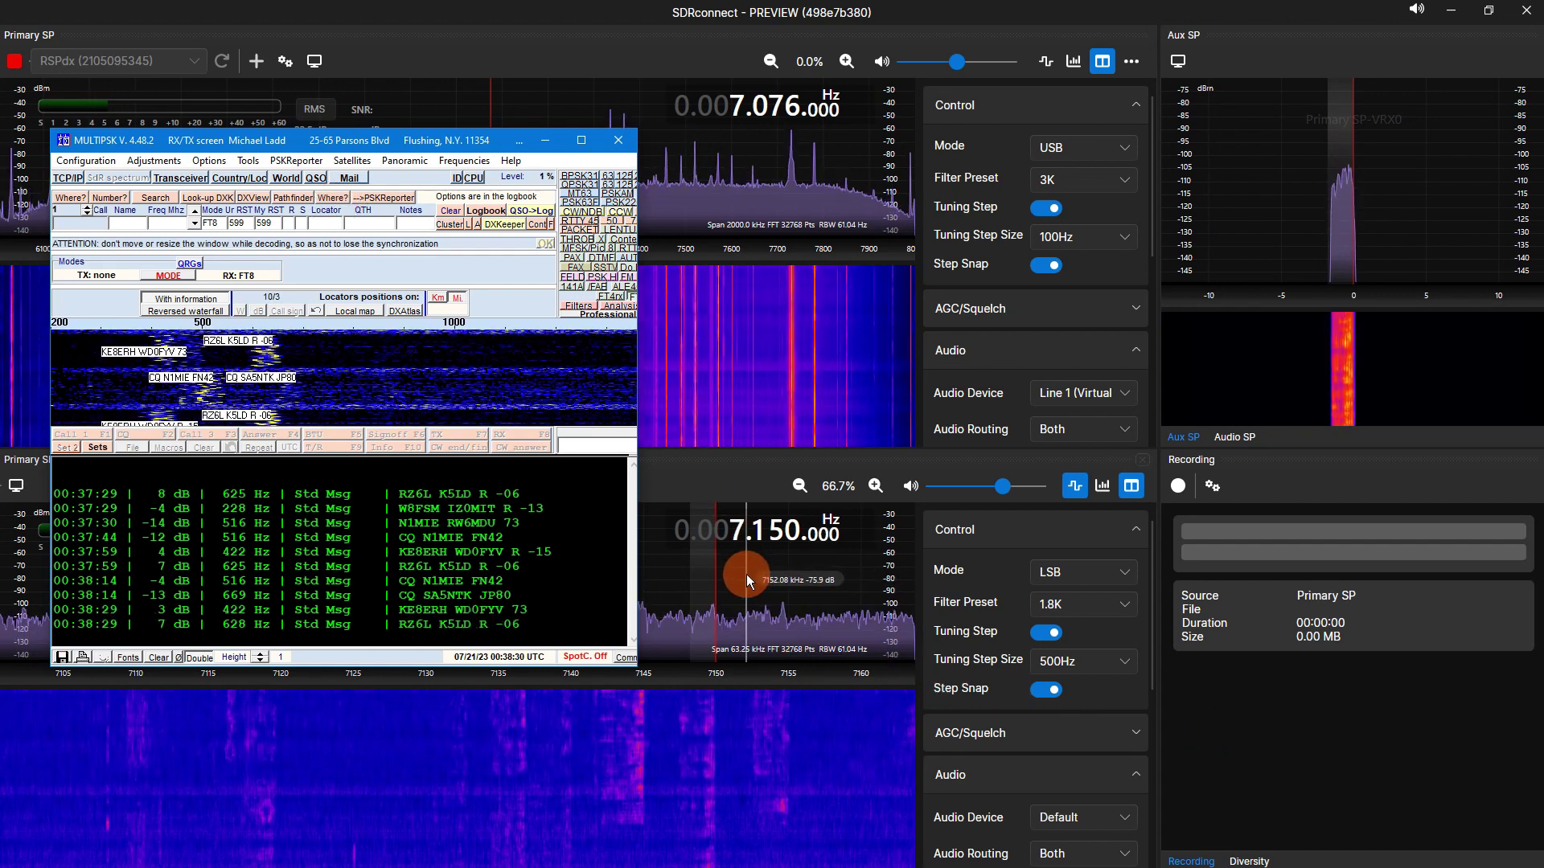
{"action": "scroll", "coordinate": [747, 574], "scroll_direction": "down", "scroll_amount": 10}
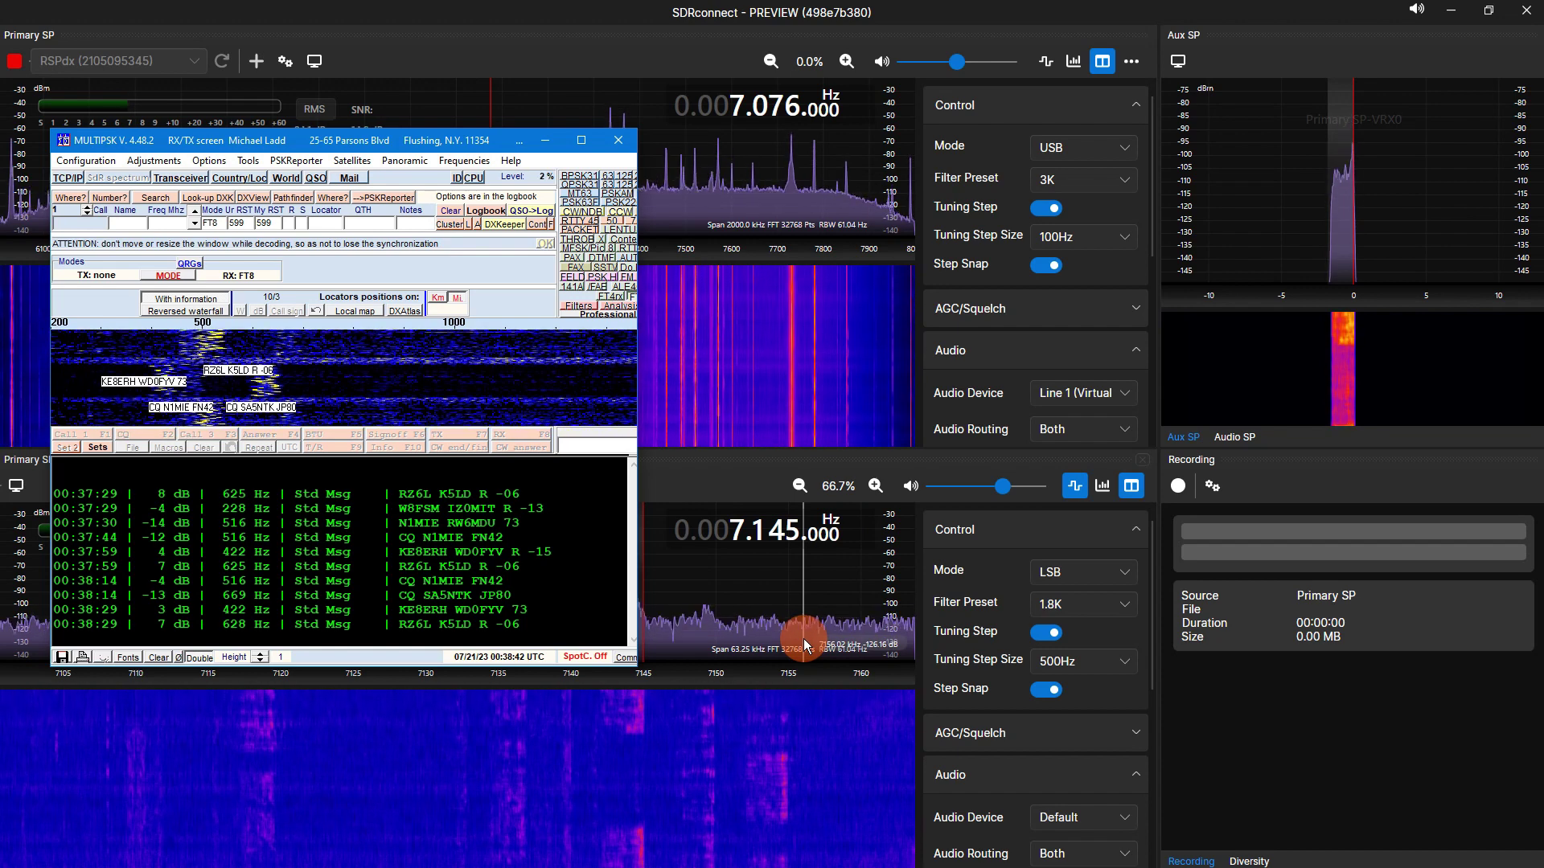
{"action": "scroll", "coordinate": [805, 643], "scroll_direction": "up", "scroll_amount": 10}
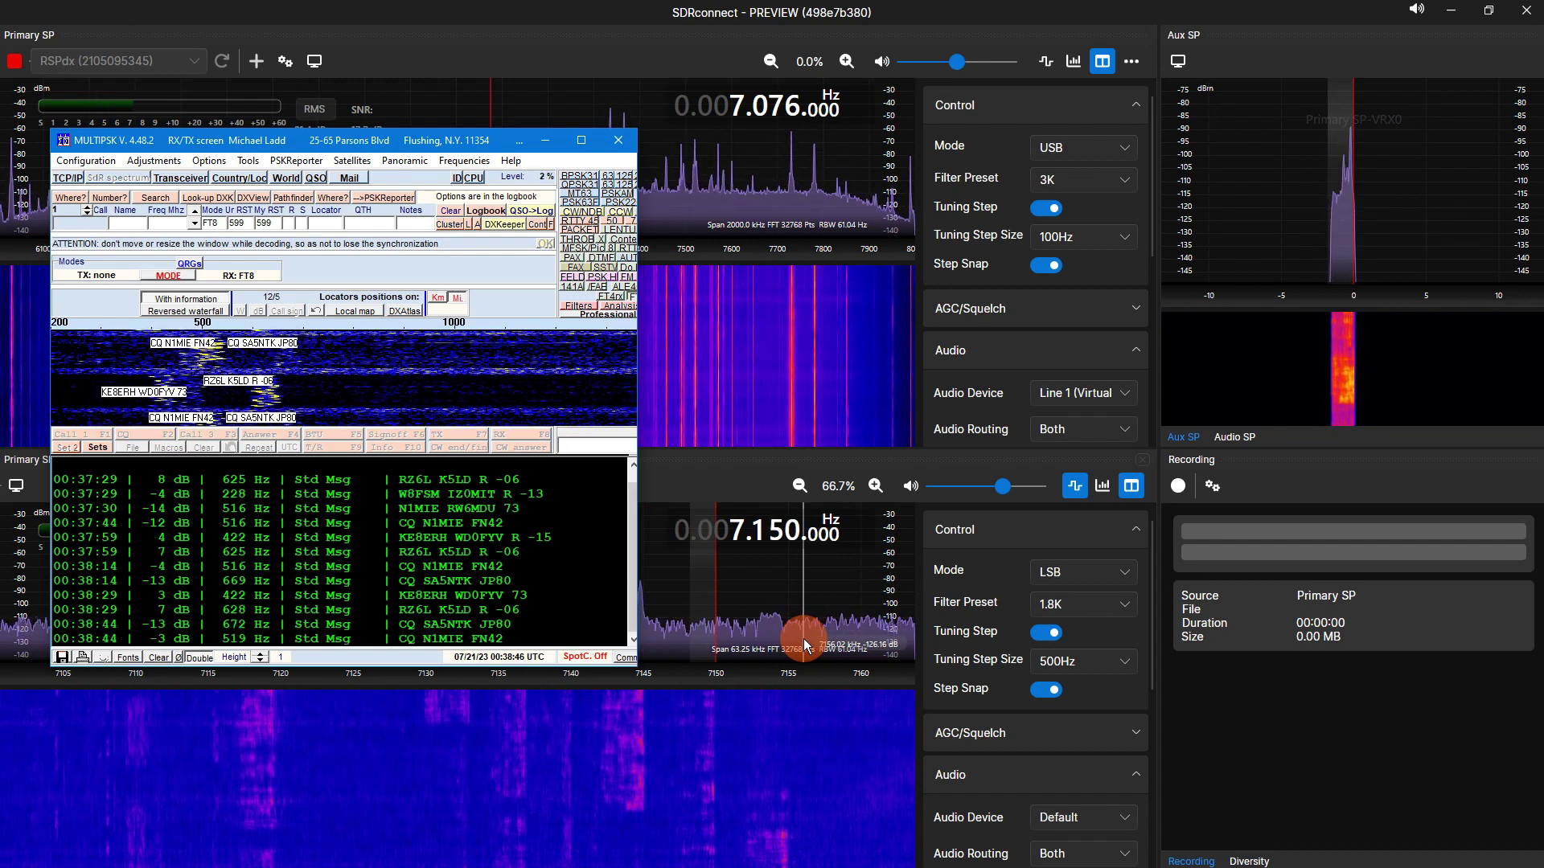
- Zoom out VRX0's spectrum one step and retune VRX0 to 7.208 MHz
{"action": "left_click", "coordinate": [801, 486]}
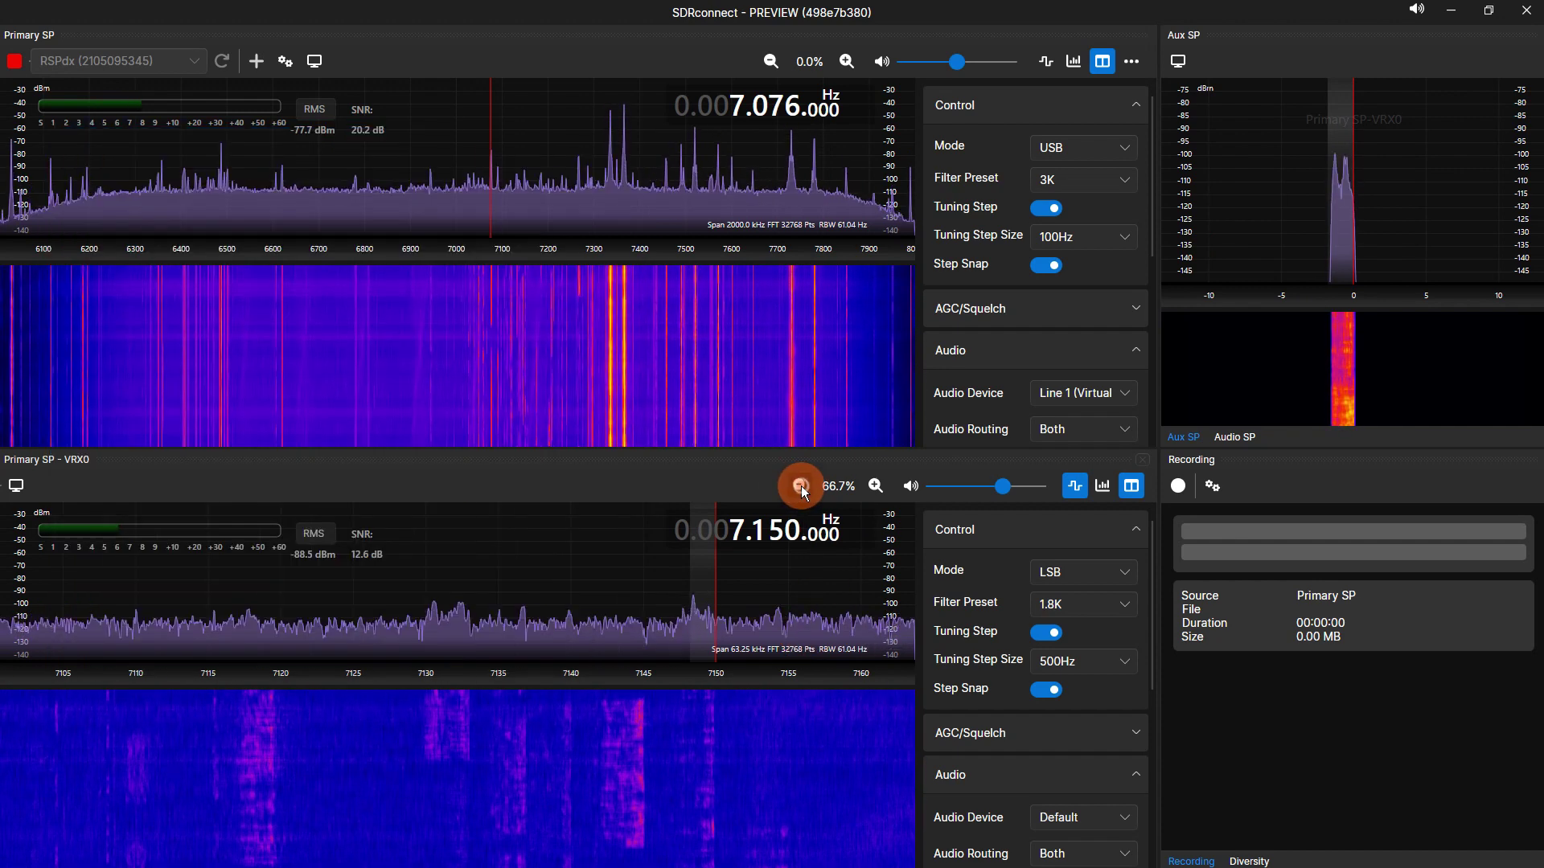
{"action": "left_click_drag", "start_coordinate": [838, 562], "coordinate": [890, 575]}
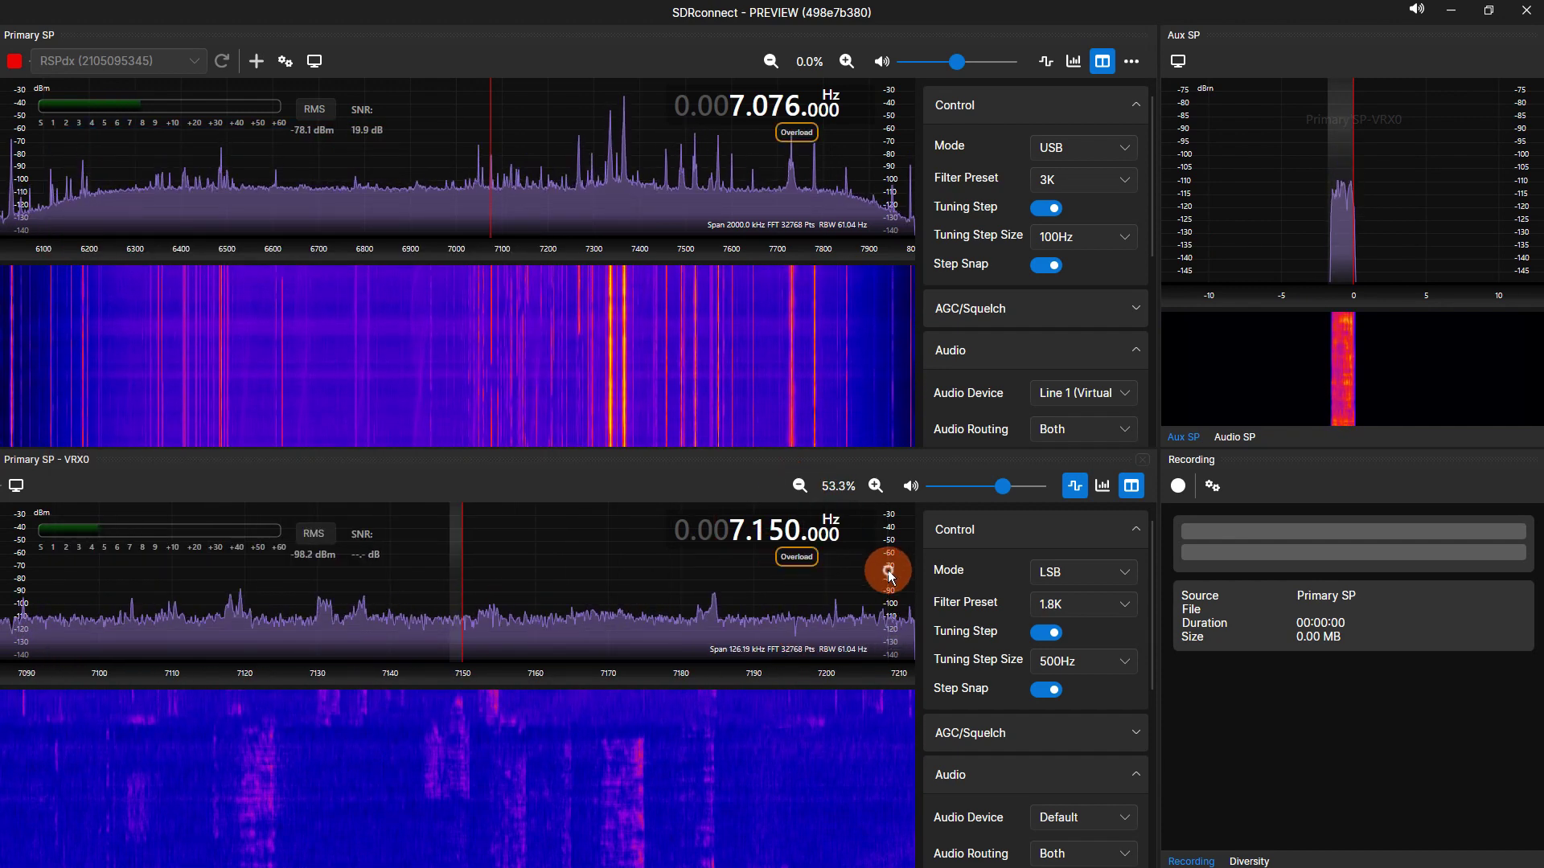
{"action": "left_click", "coordinate": [891, 576]}
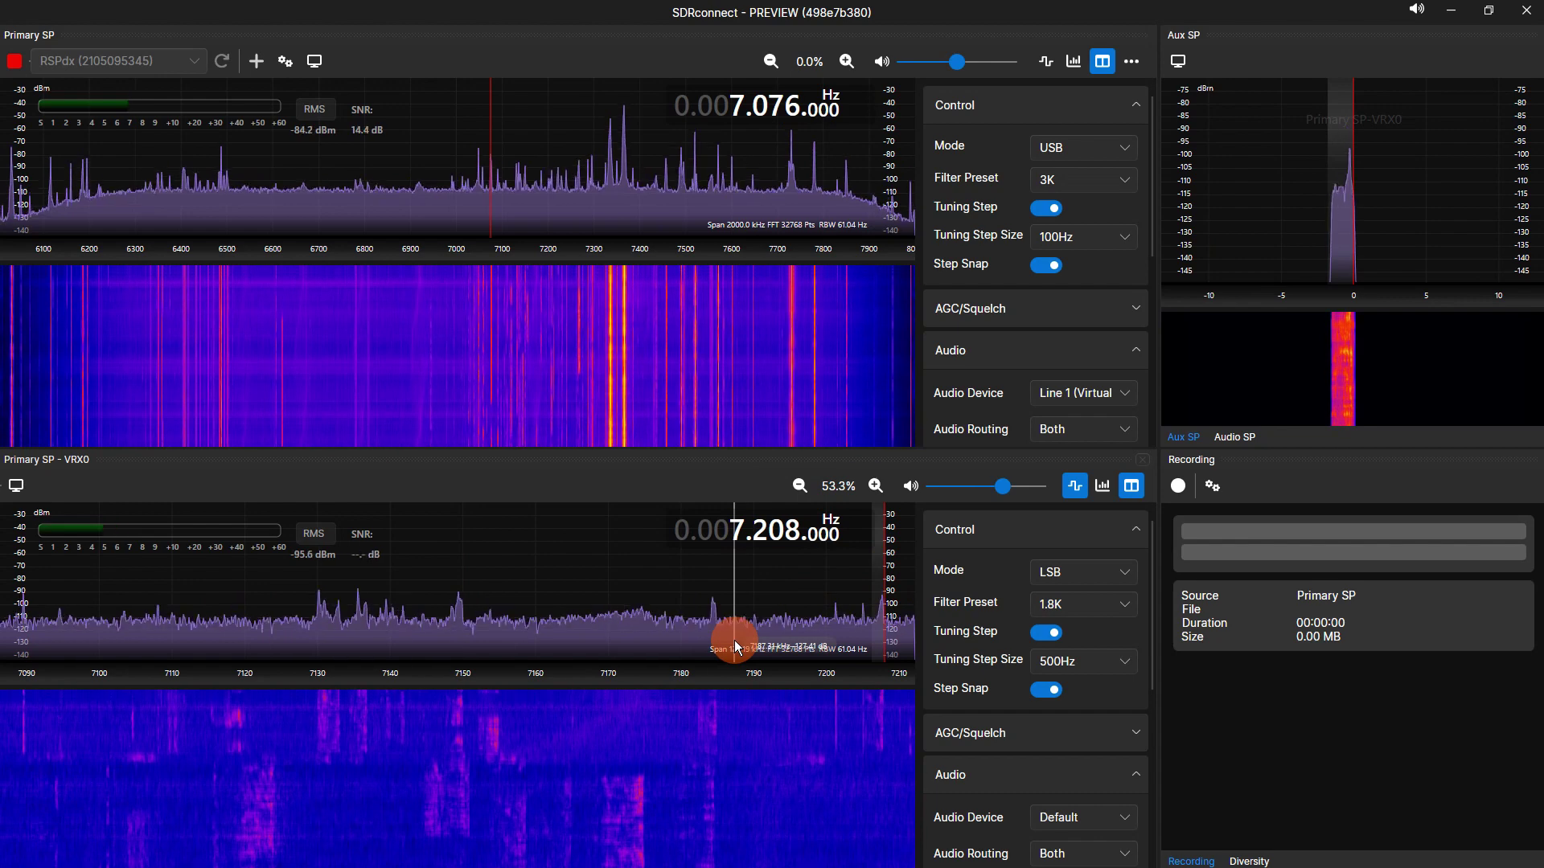